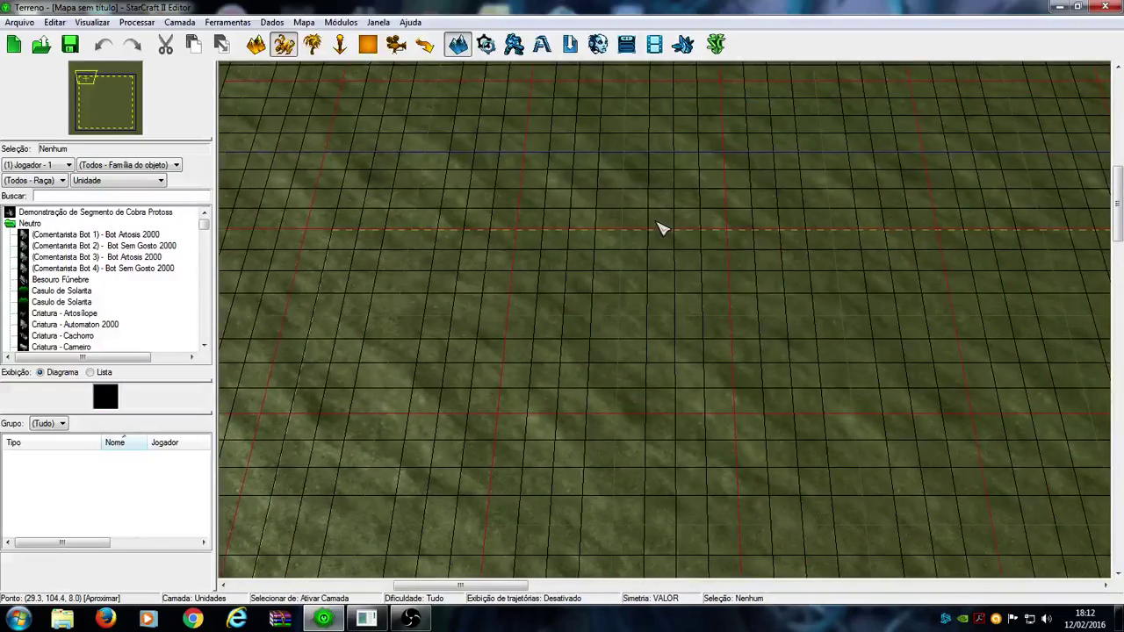
pyautogui.moveTo(662, 229); pyautogui.dragTo(656, 225, button='middle')
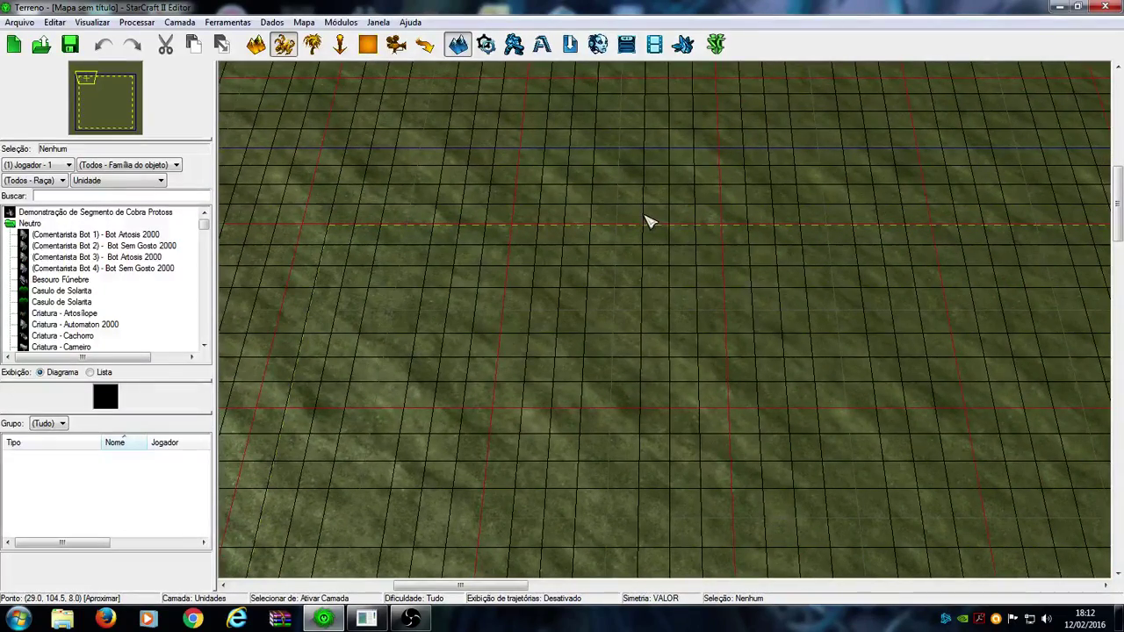
pyautogui.press('Down')
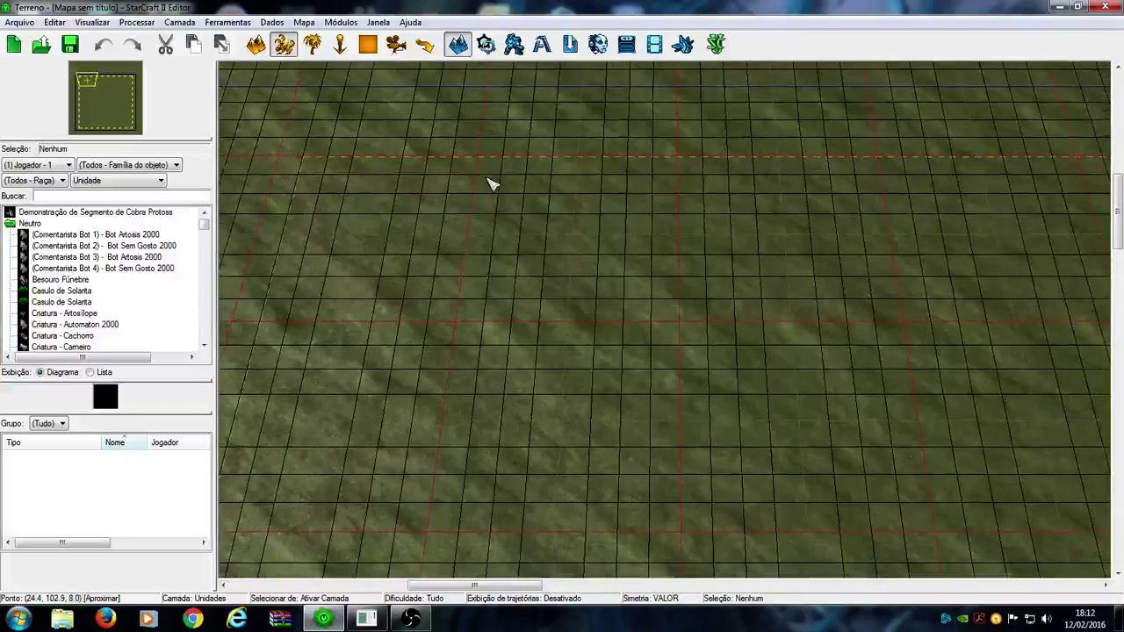
pyautogui.scroll(2, 491, 183)
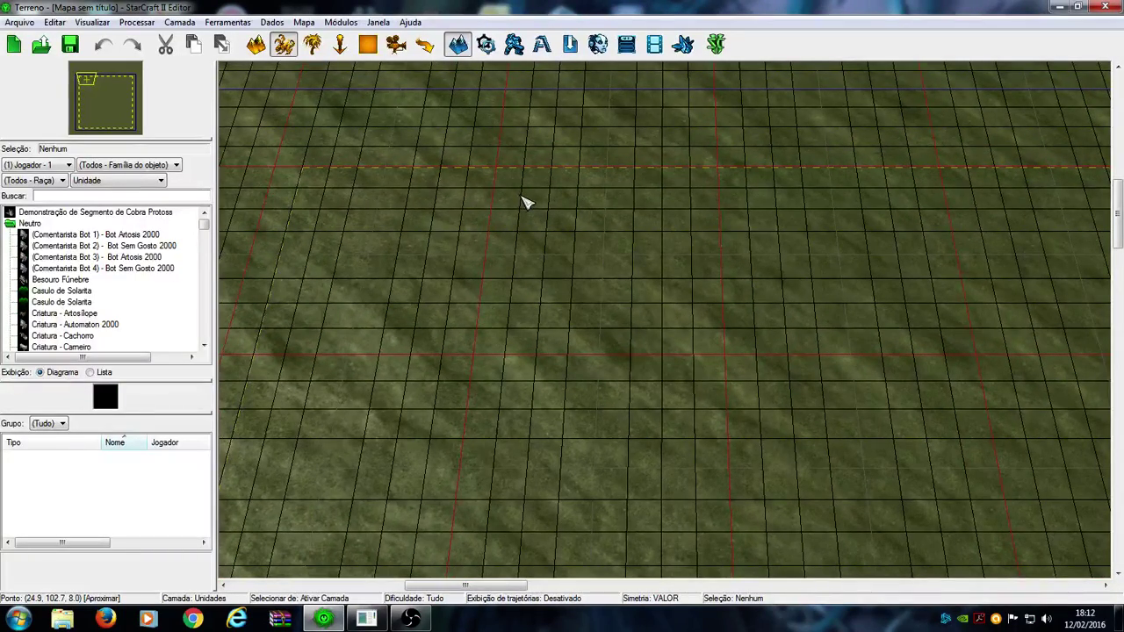
pyautogui.scroll(1, 490, 211)
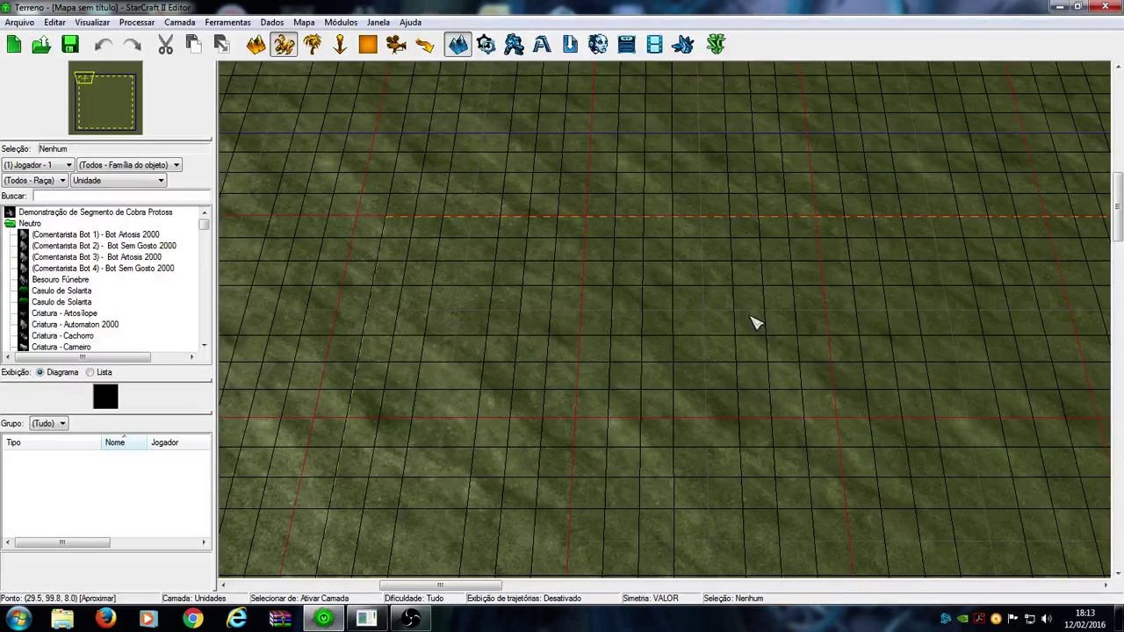
pyautogui.press('Up')
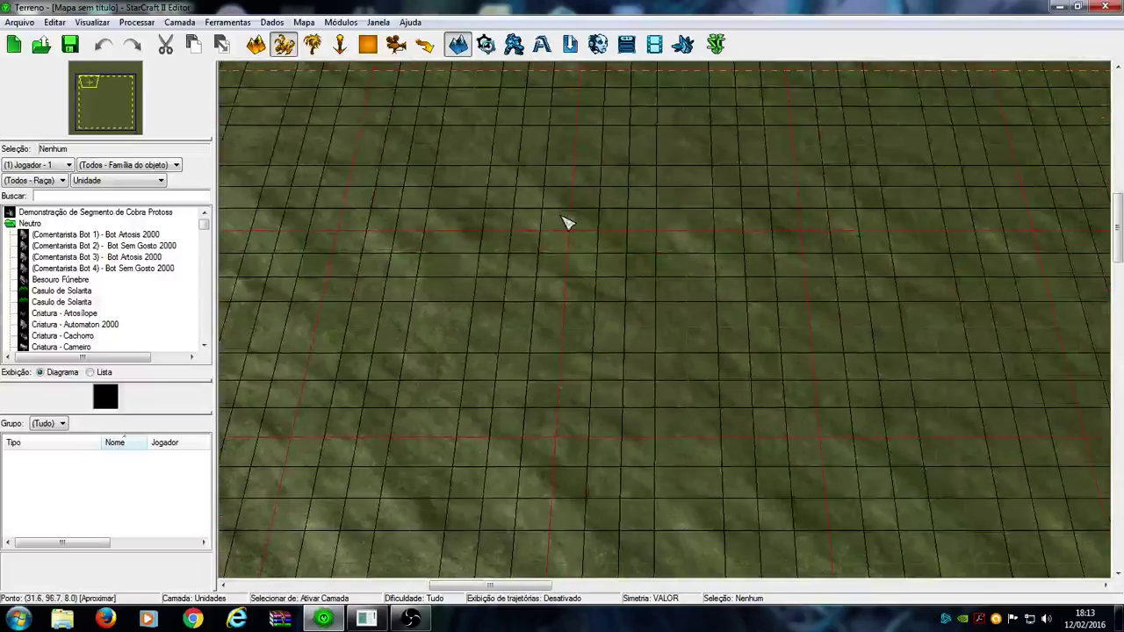
pyautogui.press('Up')
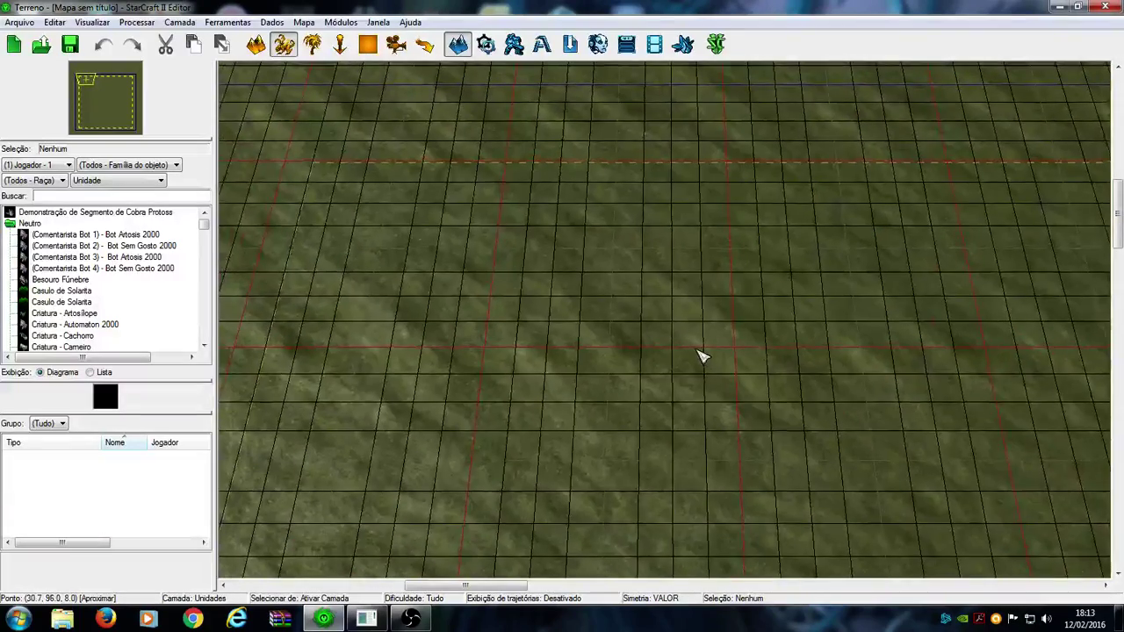
pyautogui.press('Down')
pyautogui.press('Right')
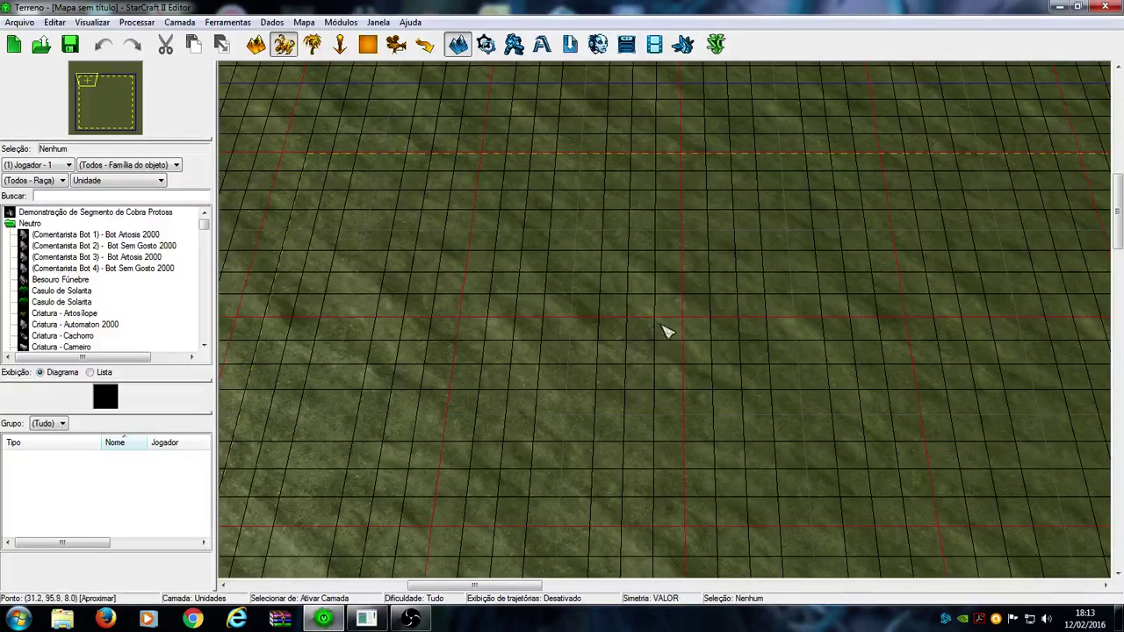
pyautogui.scroll(1, 696, 323)
pyautogui.scroll(2, 664, 307)
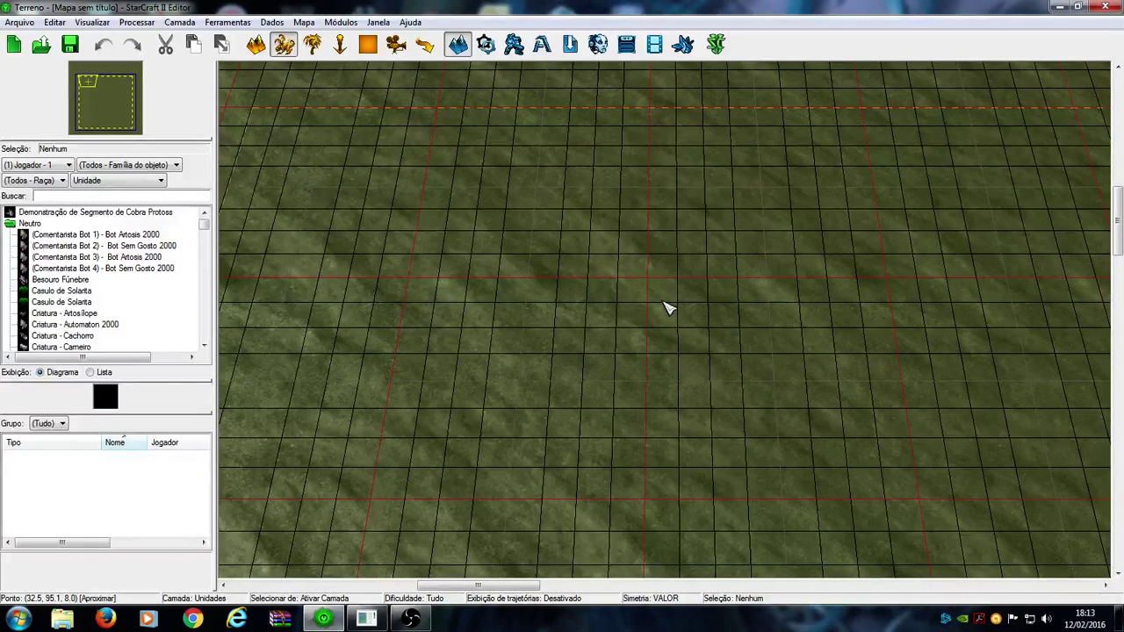
pyautogui.moveTo(572, 336); pyautogui.dragTo(565, 335, button='right')
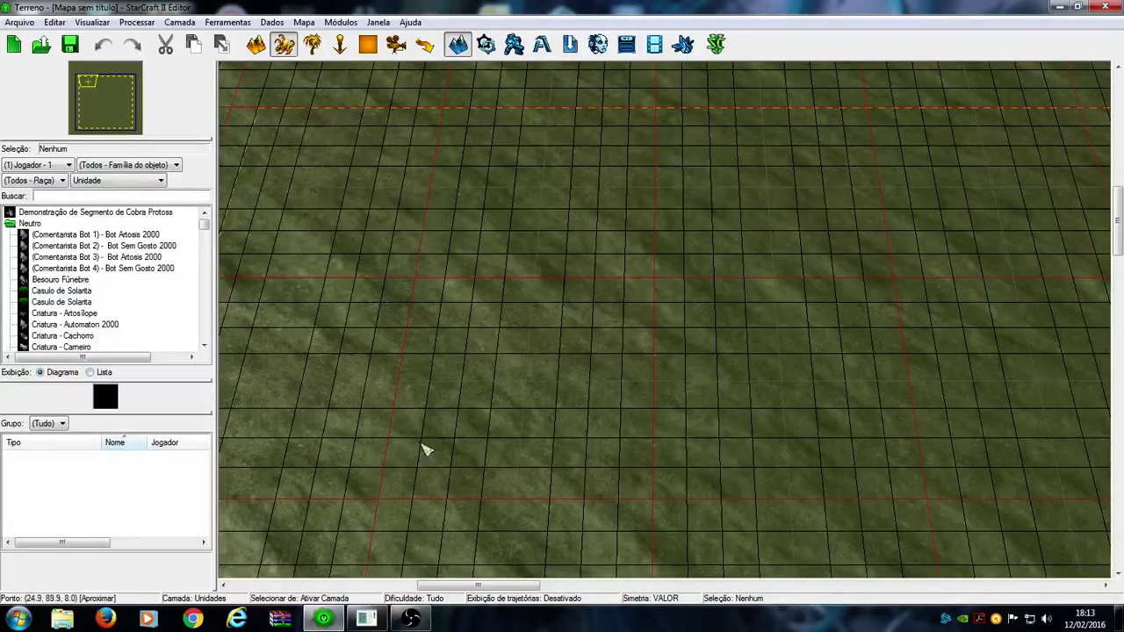
pyautogui.scroll(-3, 793, 384)
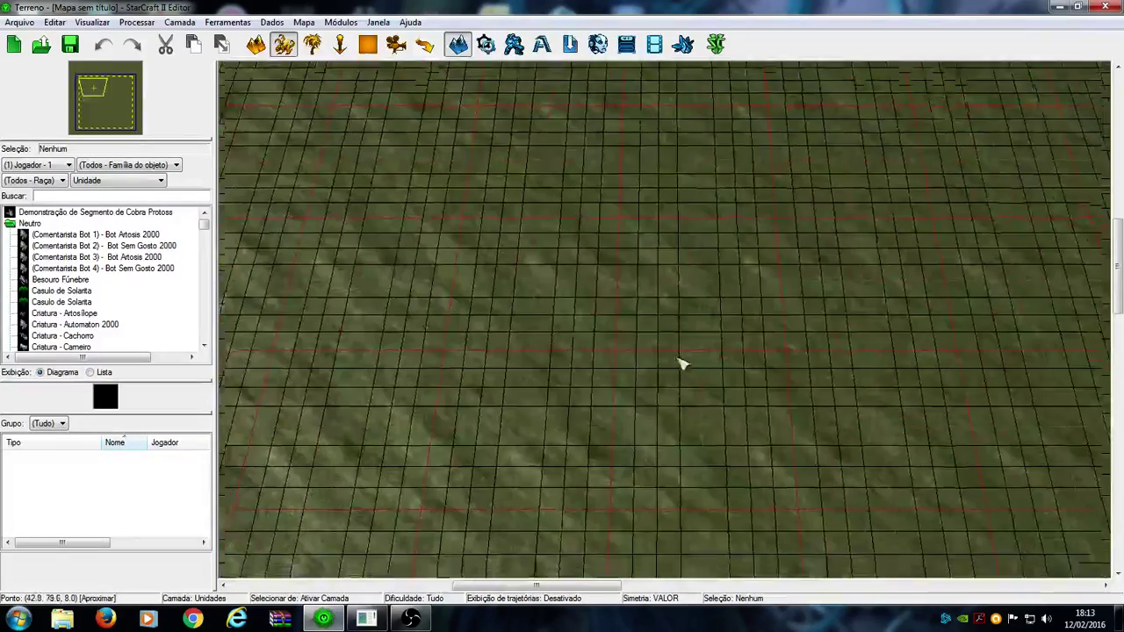
pyautogui.scroll(4, 640, 281)
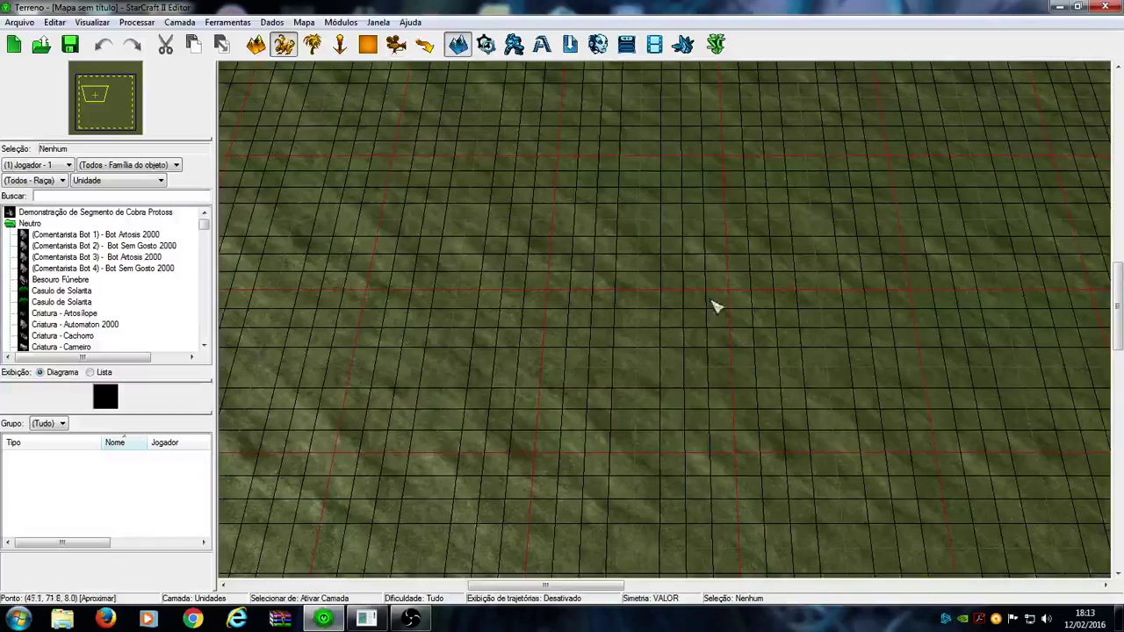
pyautogui.scroll(2, 670, 180)
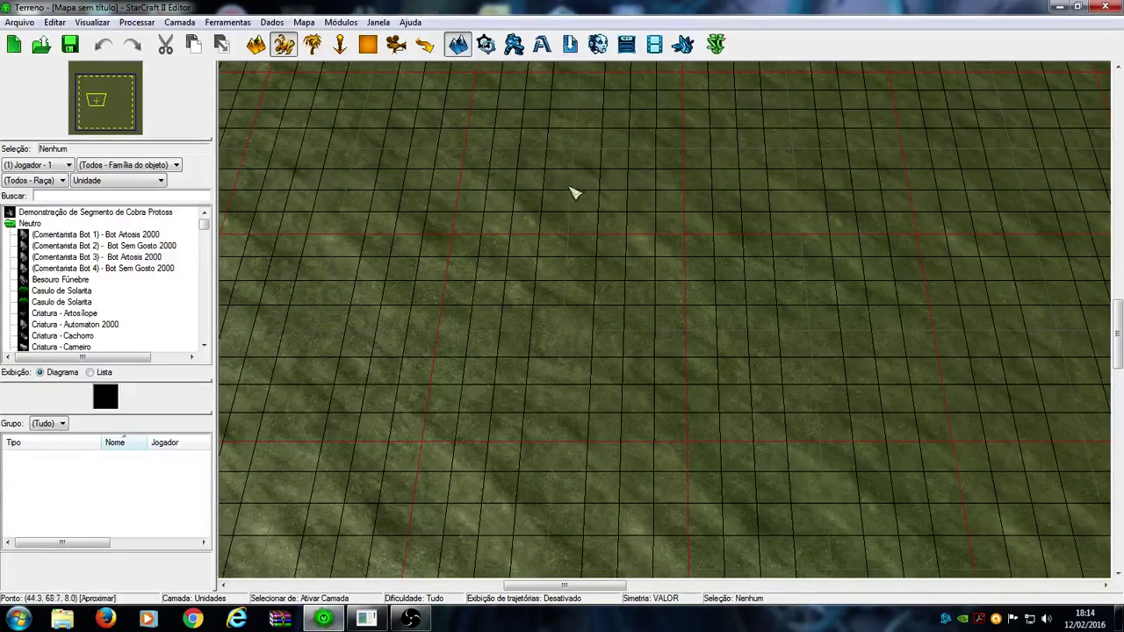
pyautogui.click(596, 308)
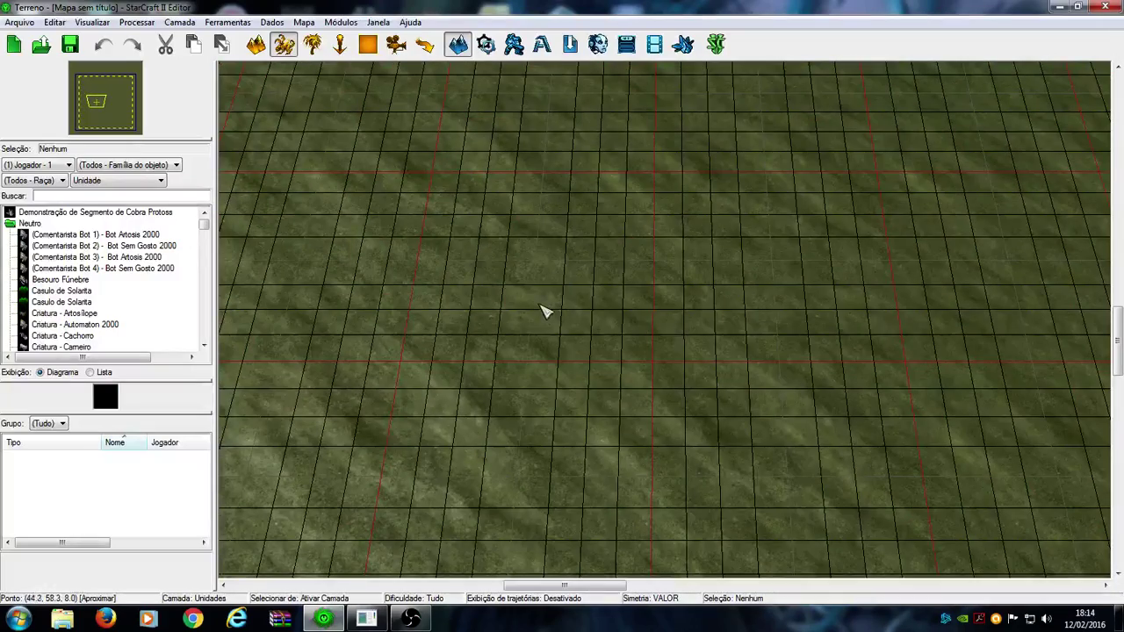
pyautogui.press('Up')
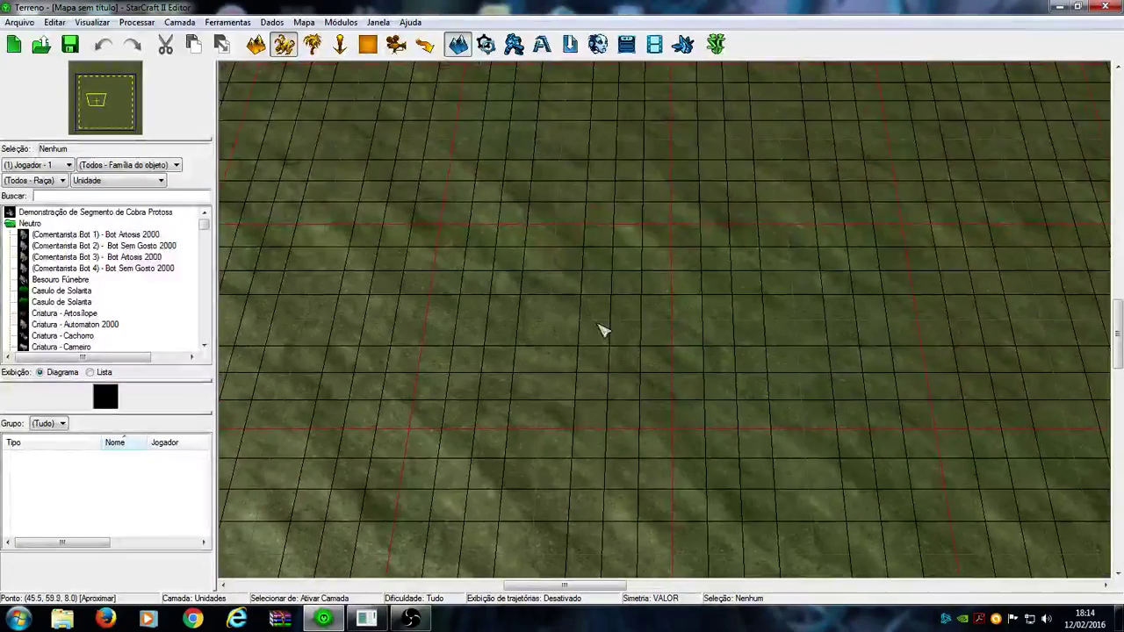
pyautogui.press('Up')
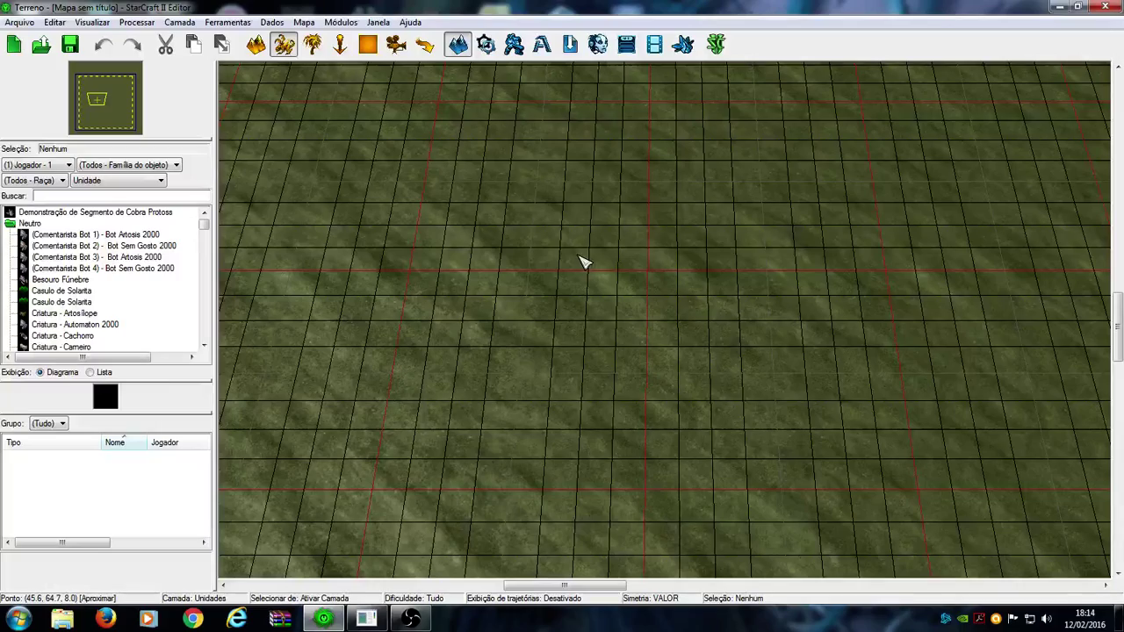
pyautogui.moveTo(448, 160)
pyautogui.mouseDown(button='right')
pyautogui.moveTo(502, 186)
pyautogui.moveTo(457, 160)
pyautogui.mouseUp(button='right')
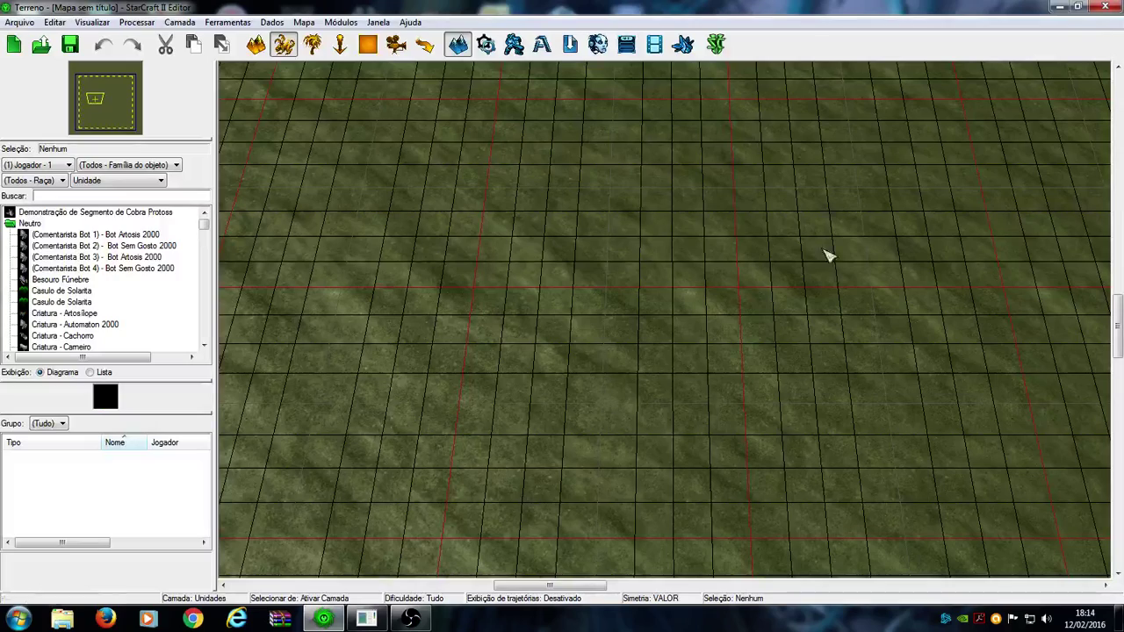
pyautogui.moveTo(565, 275); pyautogui.dragTo(263, 176, button='middle')
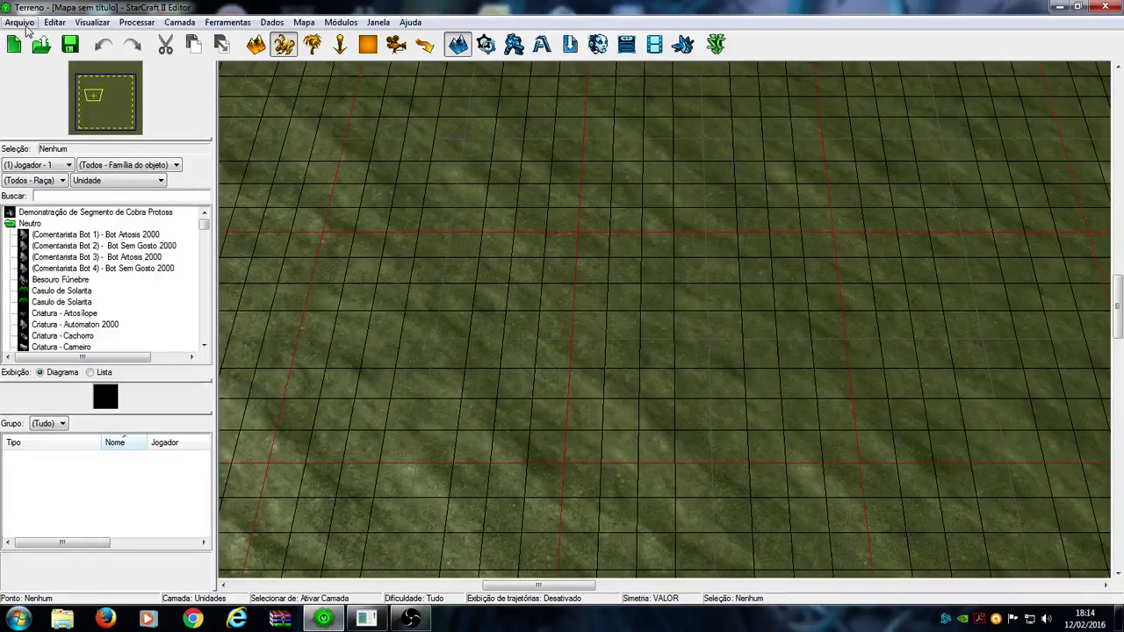
pyautogui.moveTo(439, 111); pyautogui.dragTo(620, 240, button='middle')
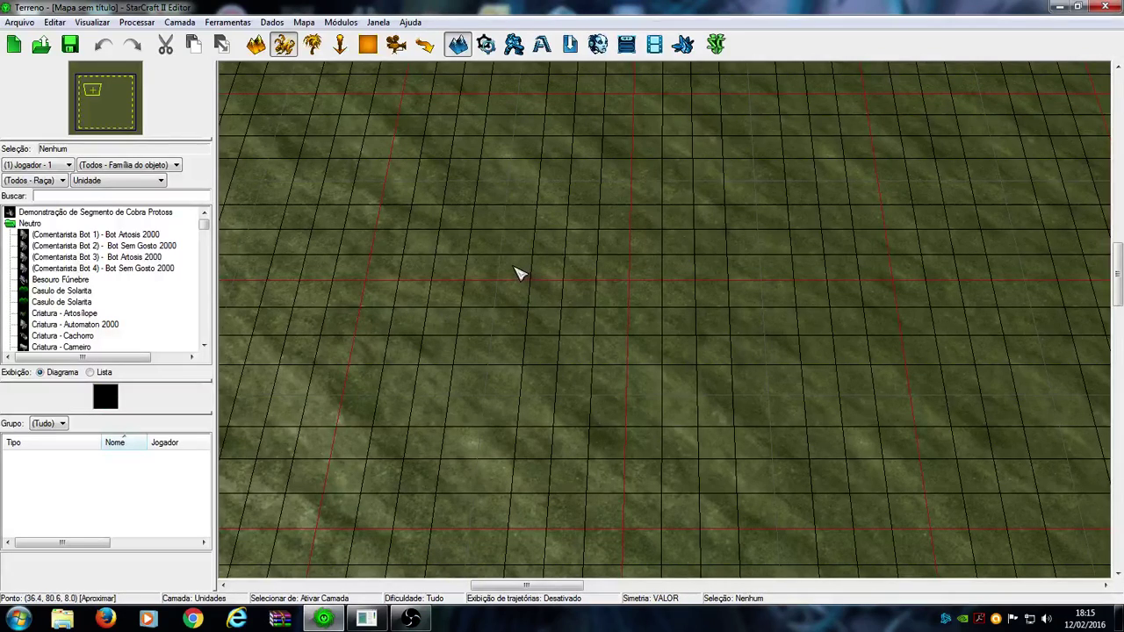
pyautogui.moveTo(367, 211); pyautogui.dragTo(389, 249, button='right')
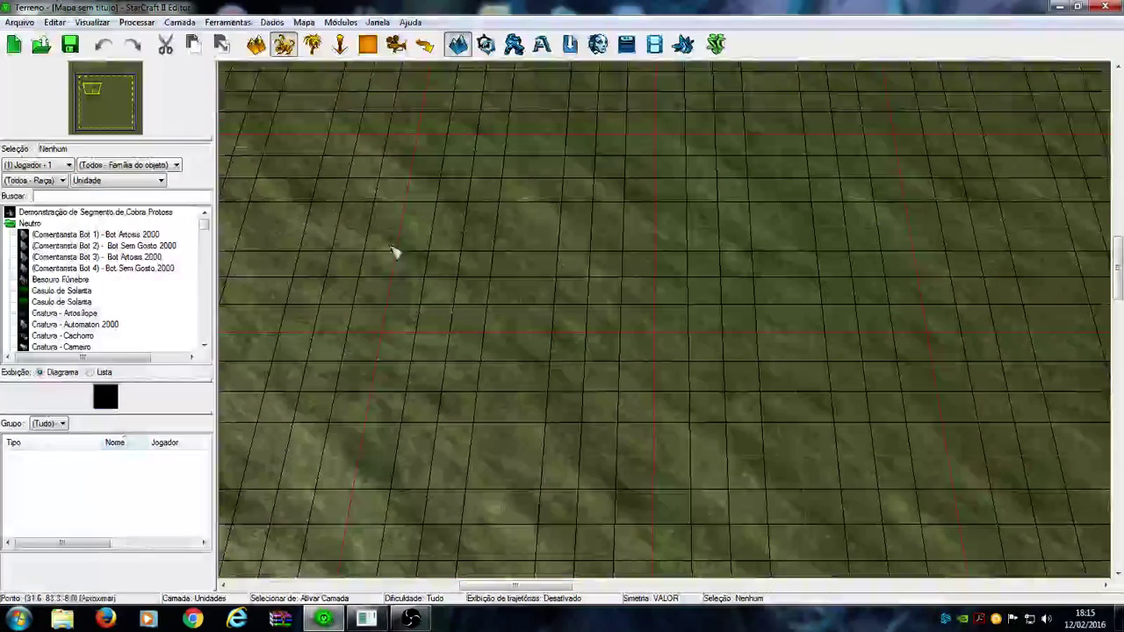
# Review the dialog for opening documents and the new-document type options, leaving both without opening or creating anything.
pyautogui.click(21, 23)
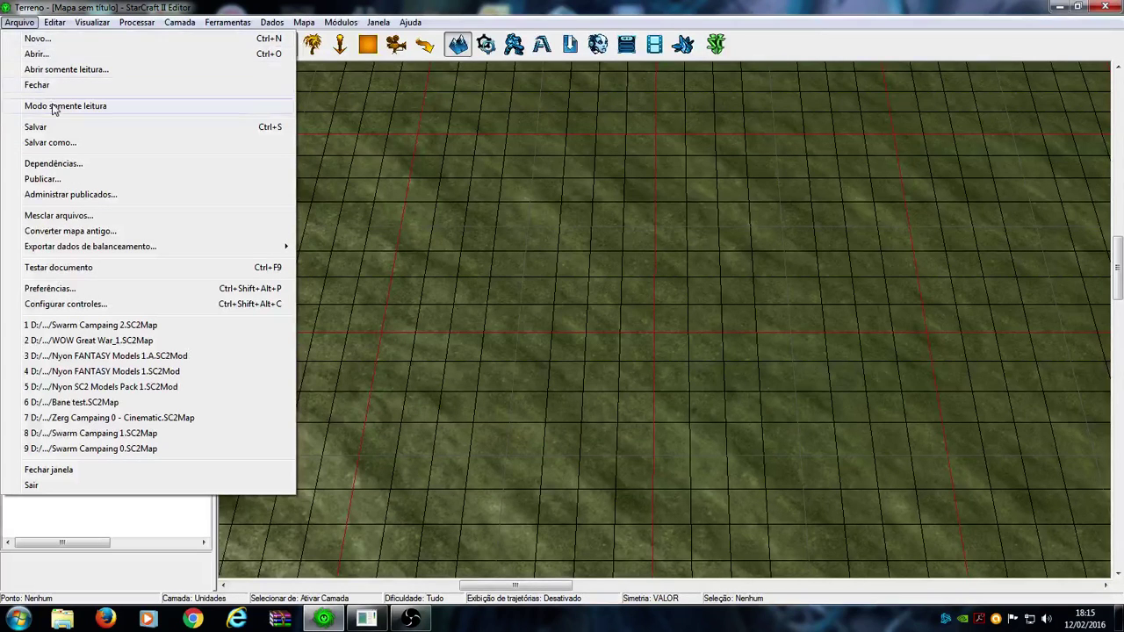
pyautogui.click(37, 54)
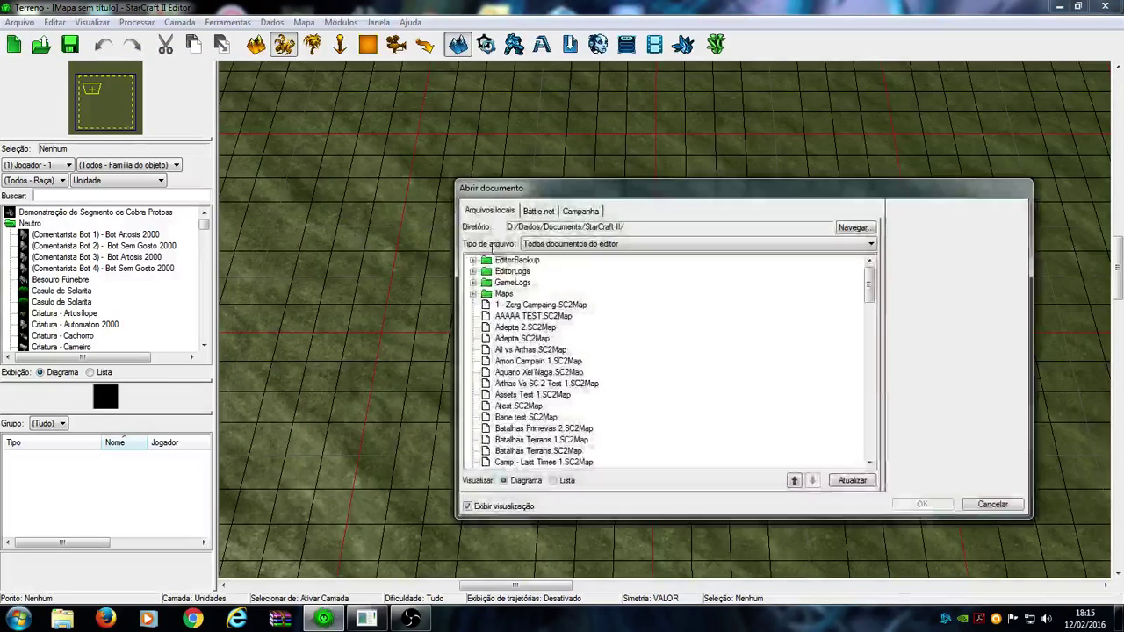
pyautogui.click(992, 505)
pyautogui.click(14, 45)
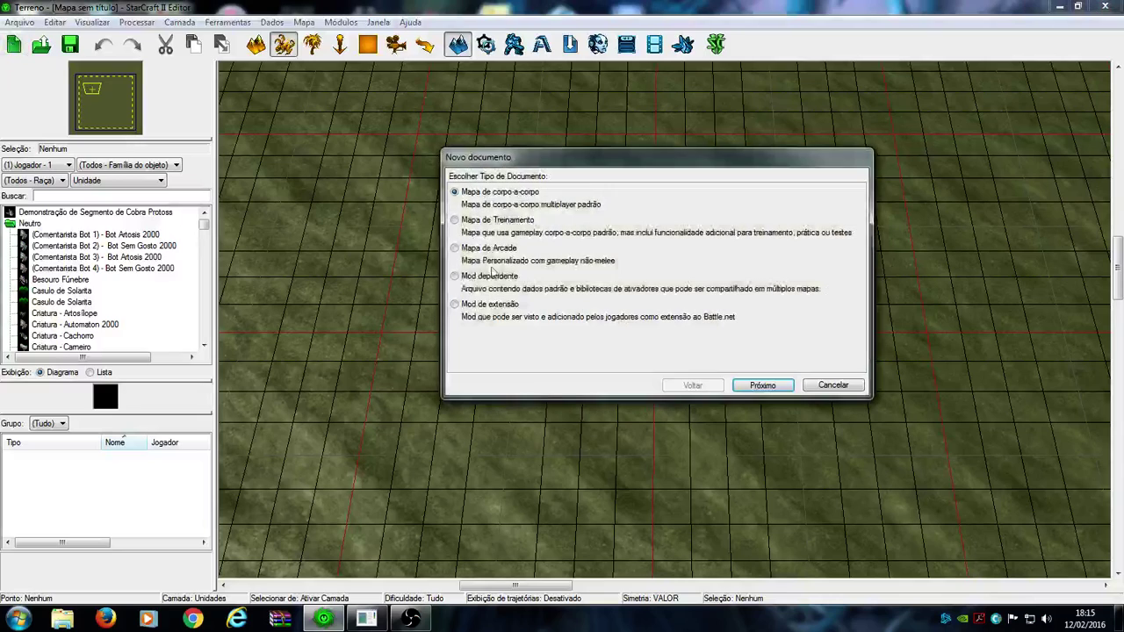
pyautogui.click(831, 385)
# Switch the map editor from the Units layer to the Terrain layer.
pyautogui.scroll(2, 514, 237)
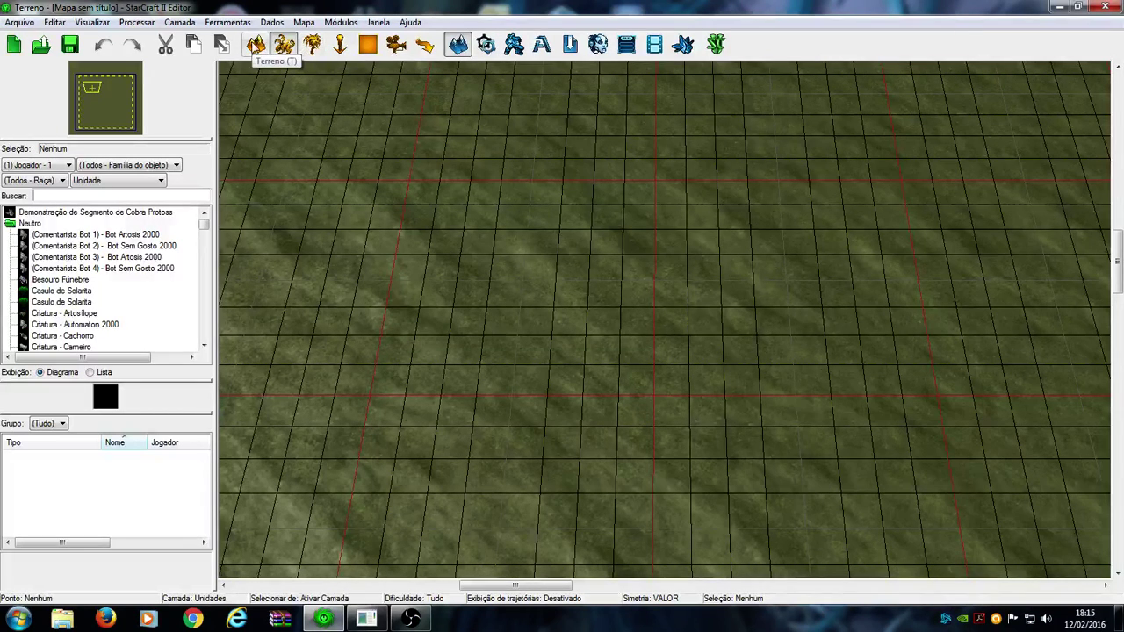
pyautogui.click(256, 45)
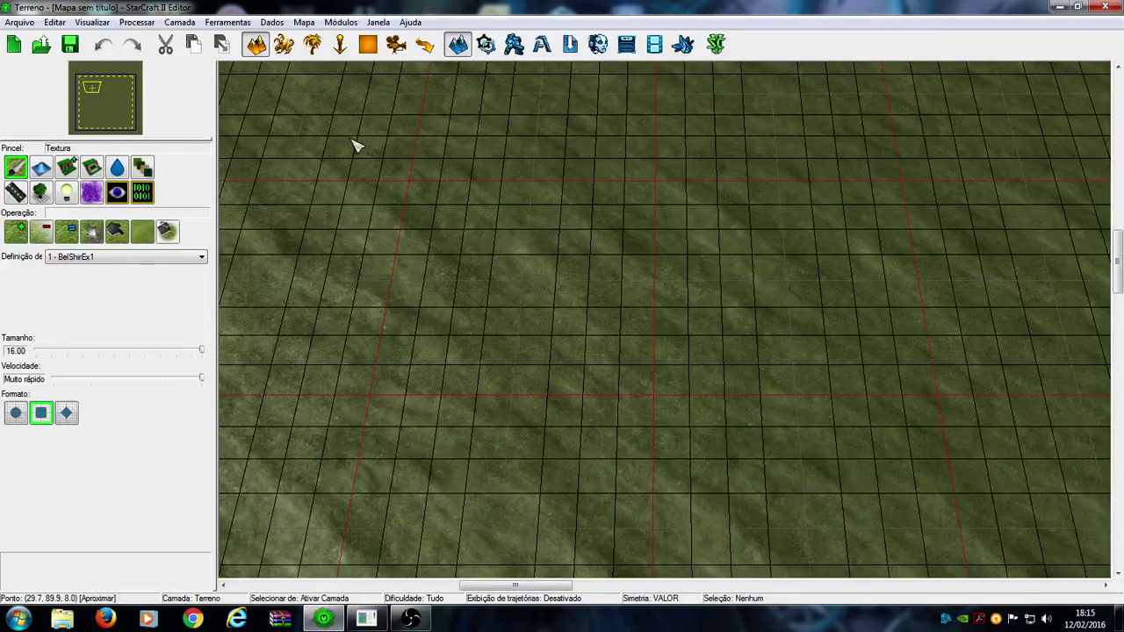
pyautogui.moveTo(350, 141); pyautogui.dragTo(415, 234, button='right')
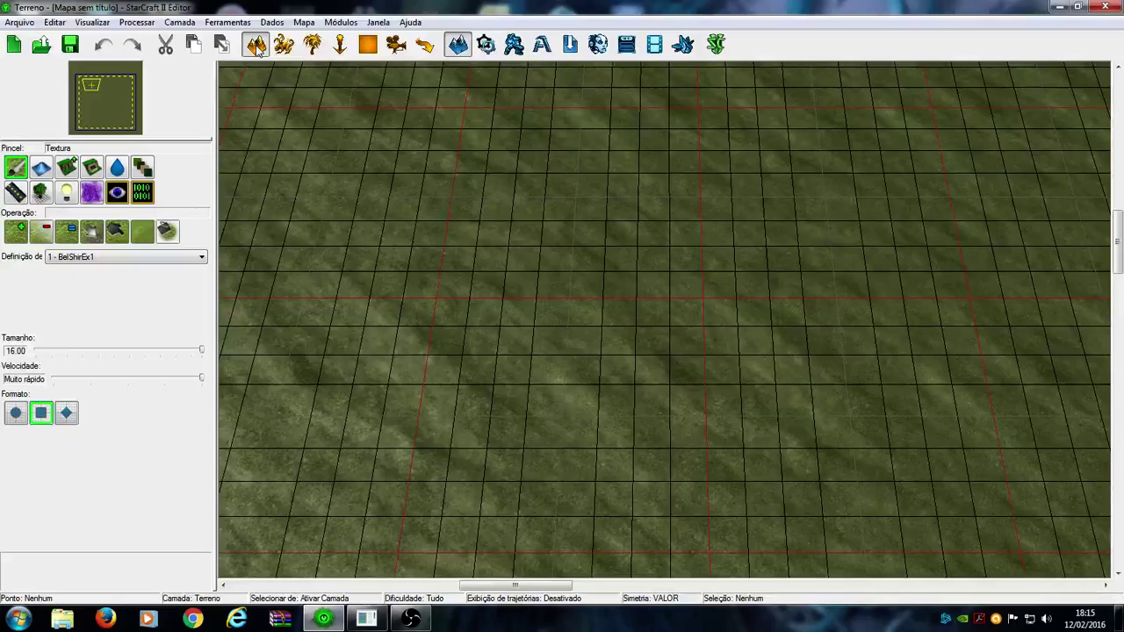
pyautogui.scroll(-5, 439, 229)
pyautogui.moveTo(459, 271); pyautogui.dragTo(758, 322, button='right')
pyautogui.scroll(5, 674, 290)
pyautogui.moveTo(472, 193); pyautogui.dragTo(594, 249, button='right')
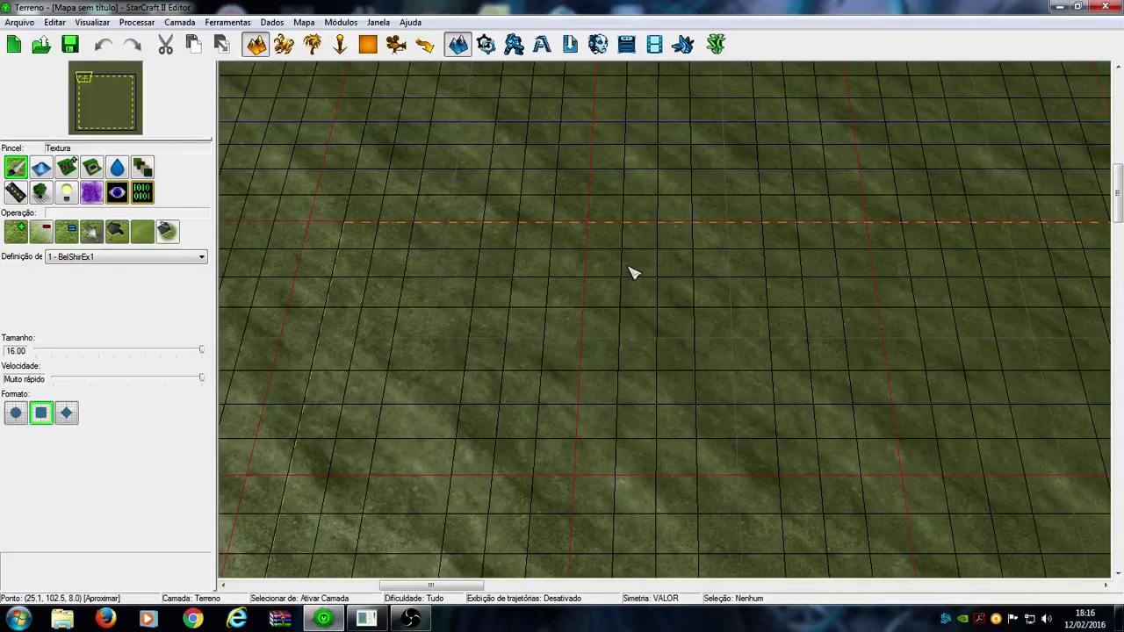
pyautogui.moveTo(396, 213); pyautogui.dragTo(369, 195, button='middle')
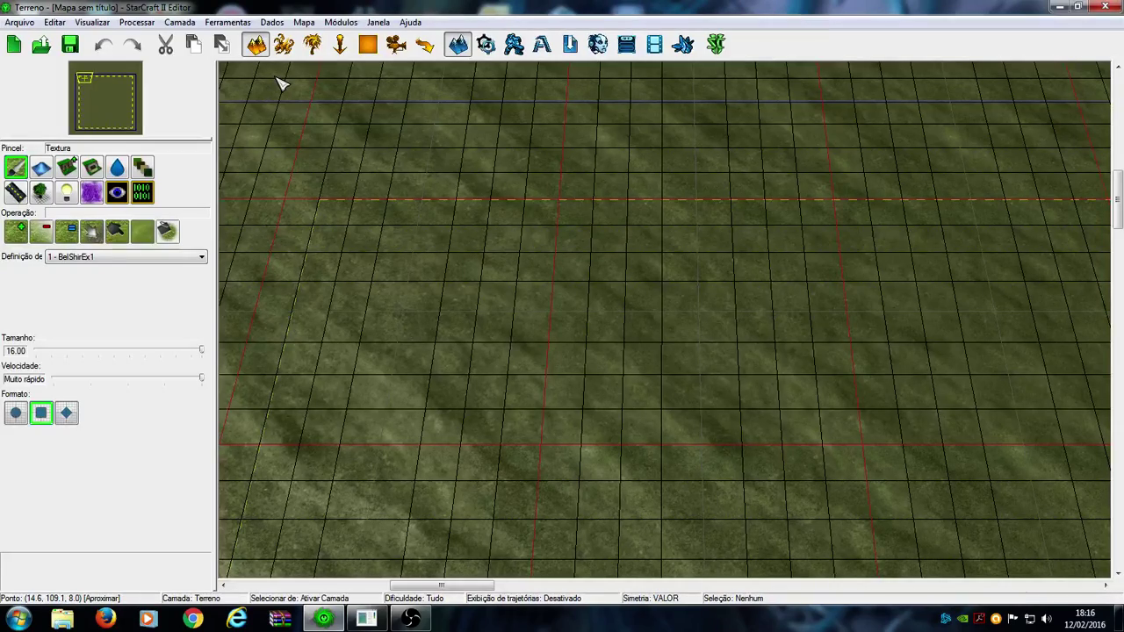
pyautogui.scroll(-3, 286, 92)
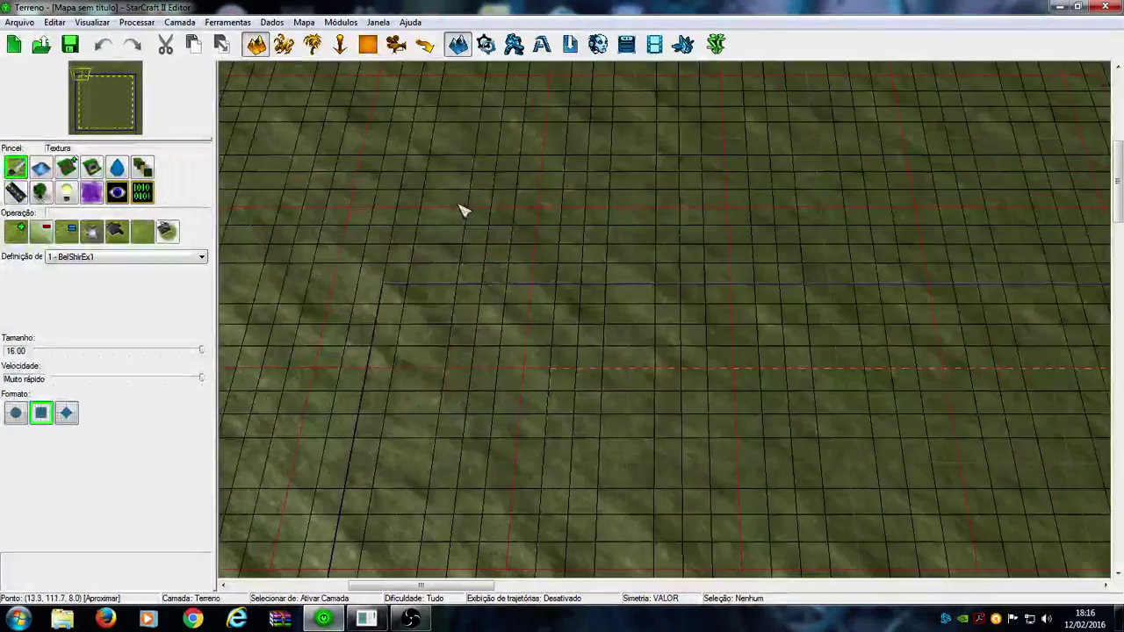
pyautogui.scroll(5, 463, 211)
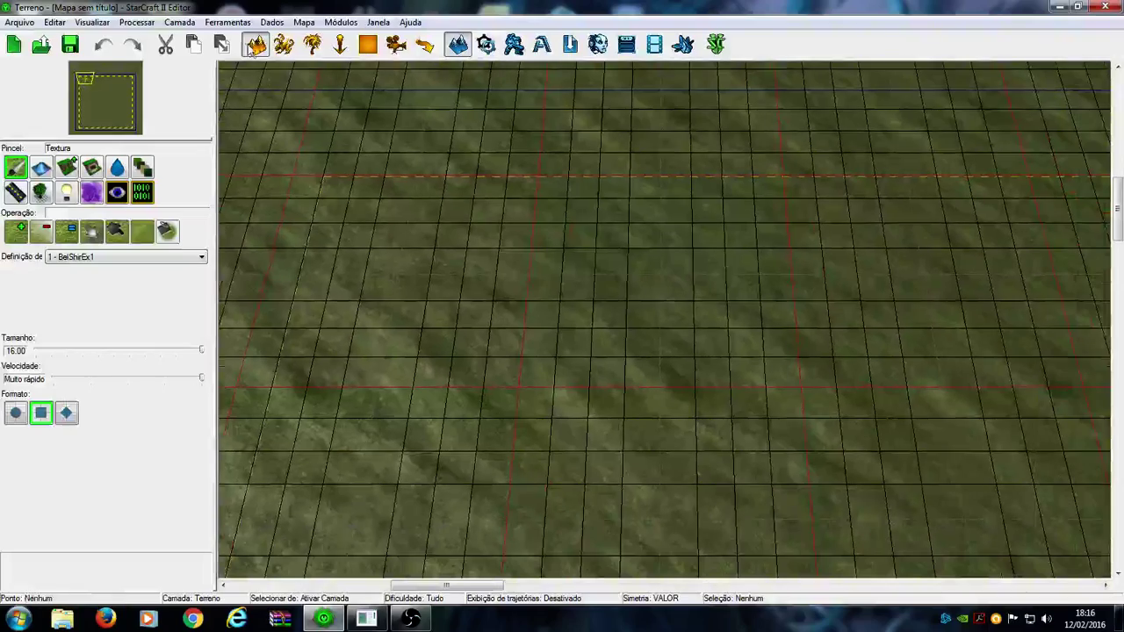
pyautogui.scroll(3, 329, 150)
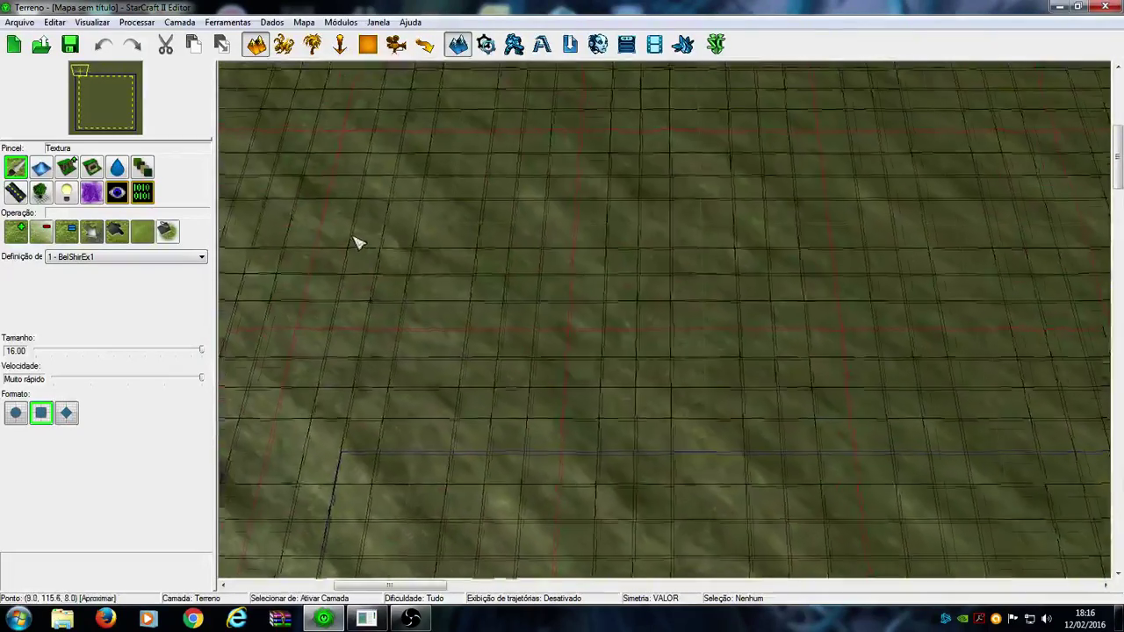
pyautogui.scroll(-3, 514, 359)
pyautogui.scroll(4, 394, 258)
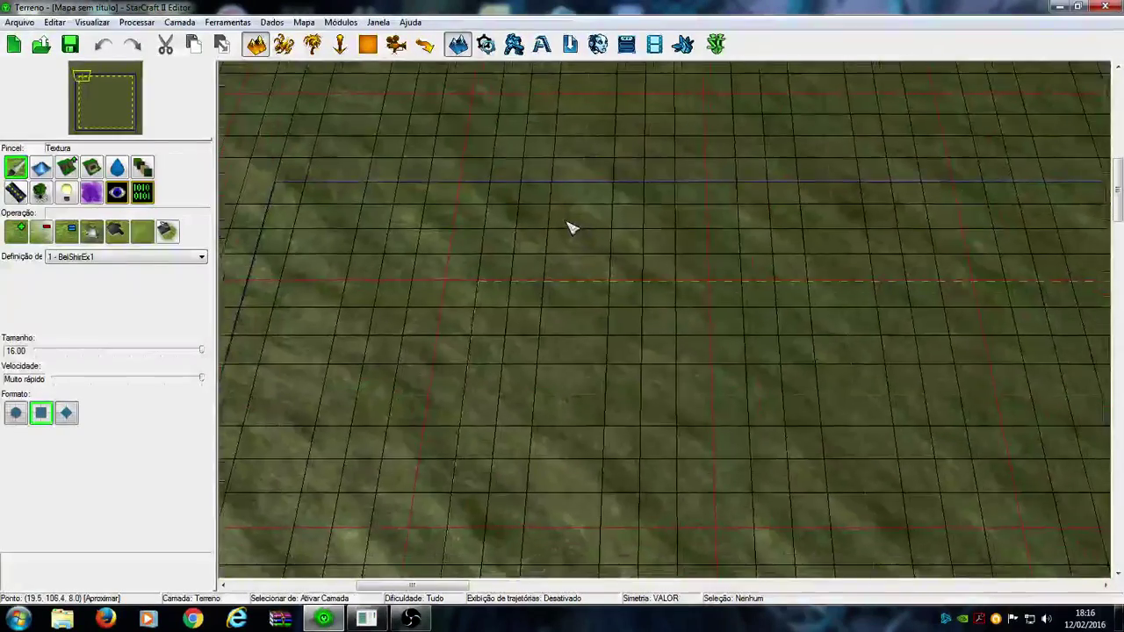
pyautogui.moveTo(570, 228)
pyautogui.mouseDown(button='middle')
pyautogui.moveTo(559, 228)
pyautogui.moveTo(597, 228)
pyautogui.moveTo(451, 176)
pyautogui.moveTo(589, 225)
pyautogui.mouseUp(button='middle')
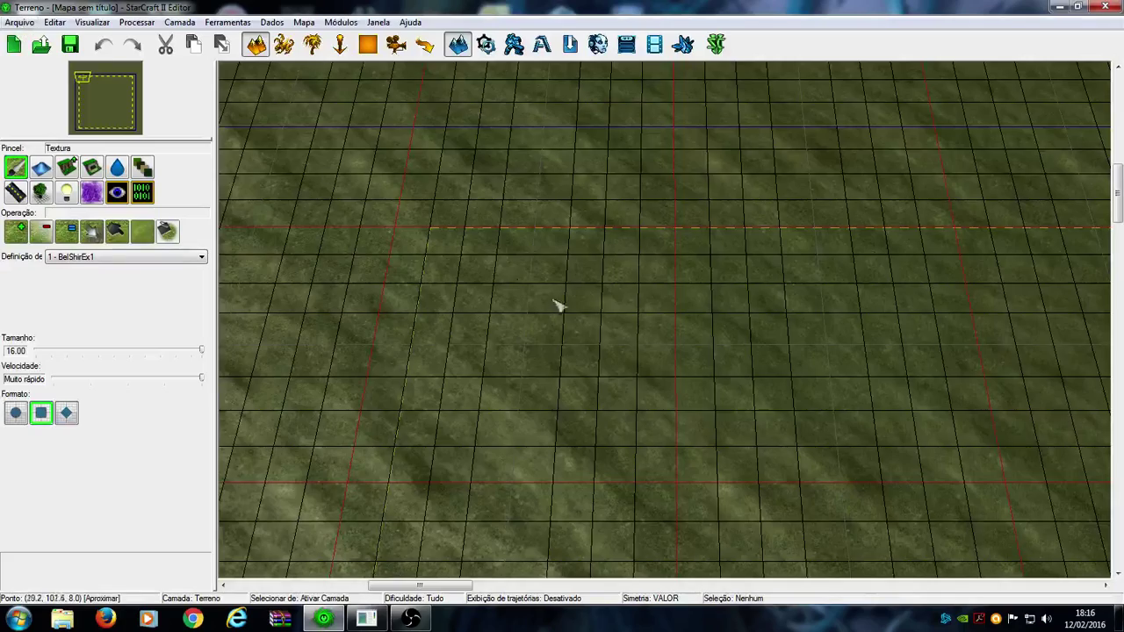
pyautogui.moveTo(556, 306); pyautogui.dragTo(457, 232, button='middle')
pyautogui.click(19, 22)
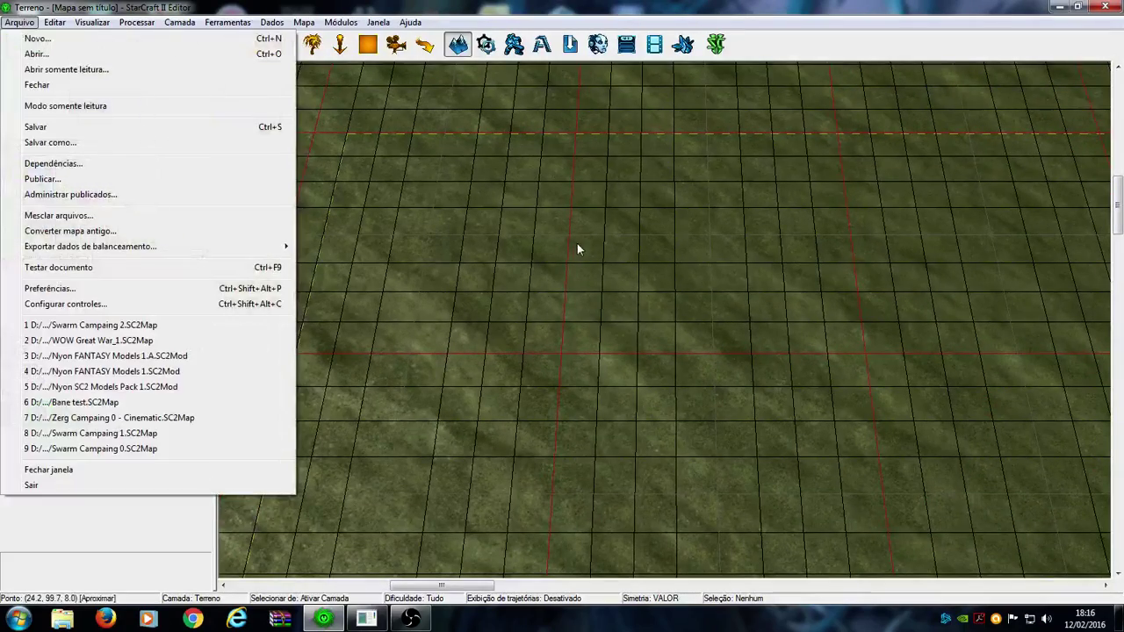
pyautogui.moveTo(577, 243); pyautogui.dragTo(555, 218, button='middle')
pyautogui.scroll(2, 526, 231)
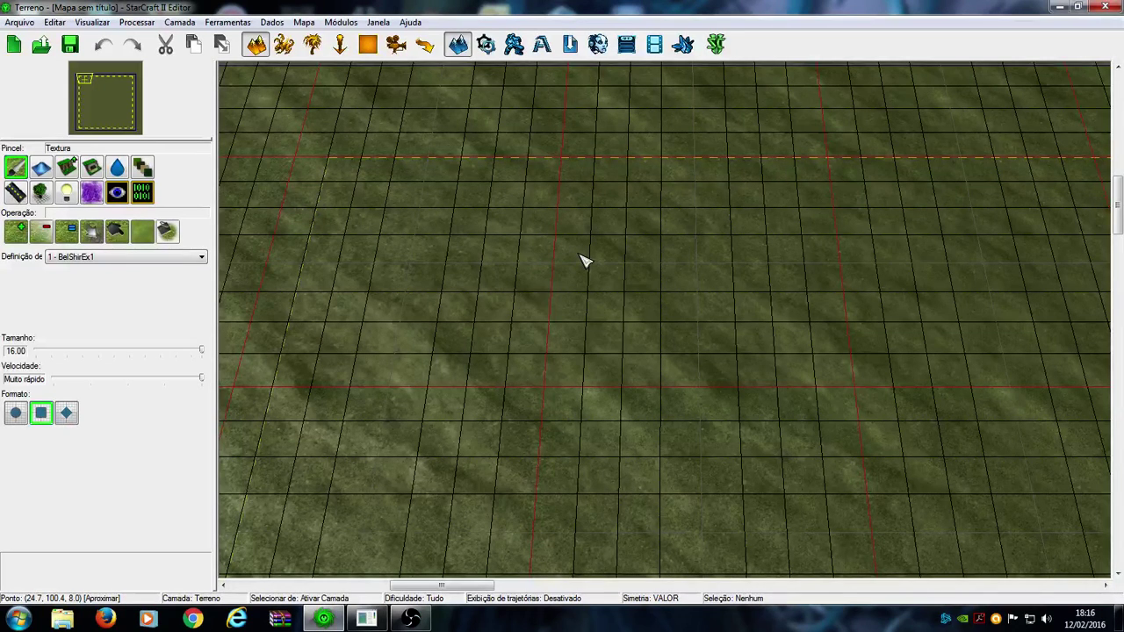
pyautogui.click(19, 22)
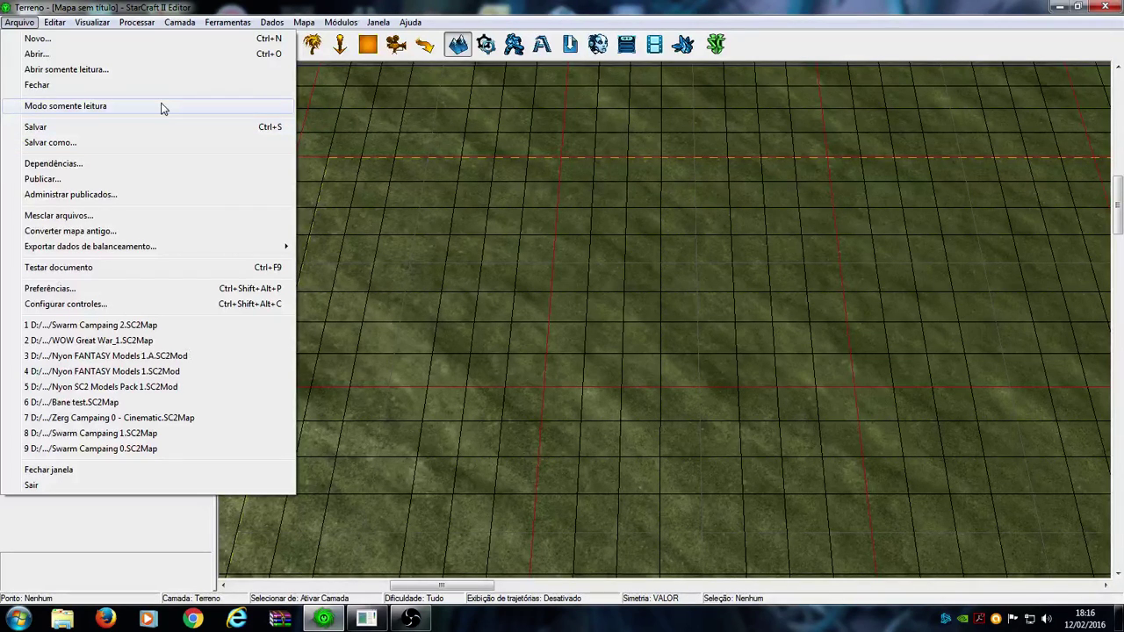
pyautogui.click(406, 200)
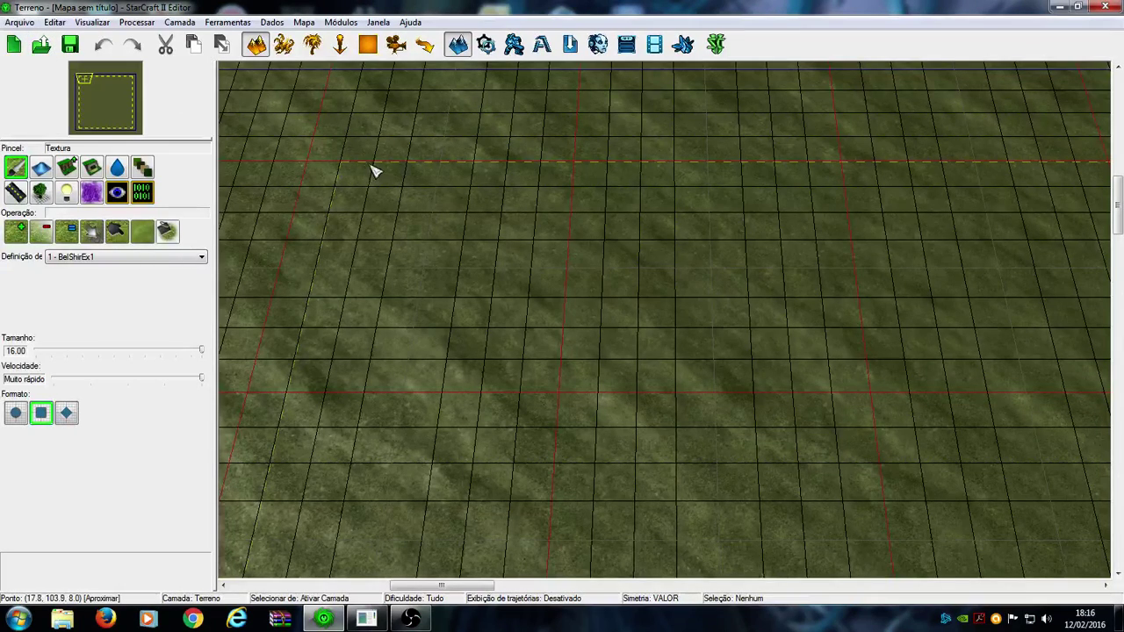
pyautogui.press('Up')
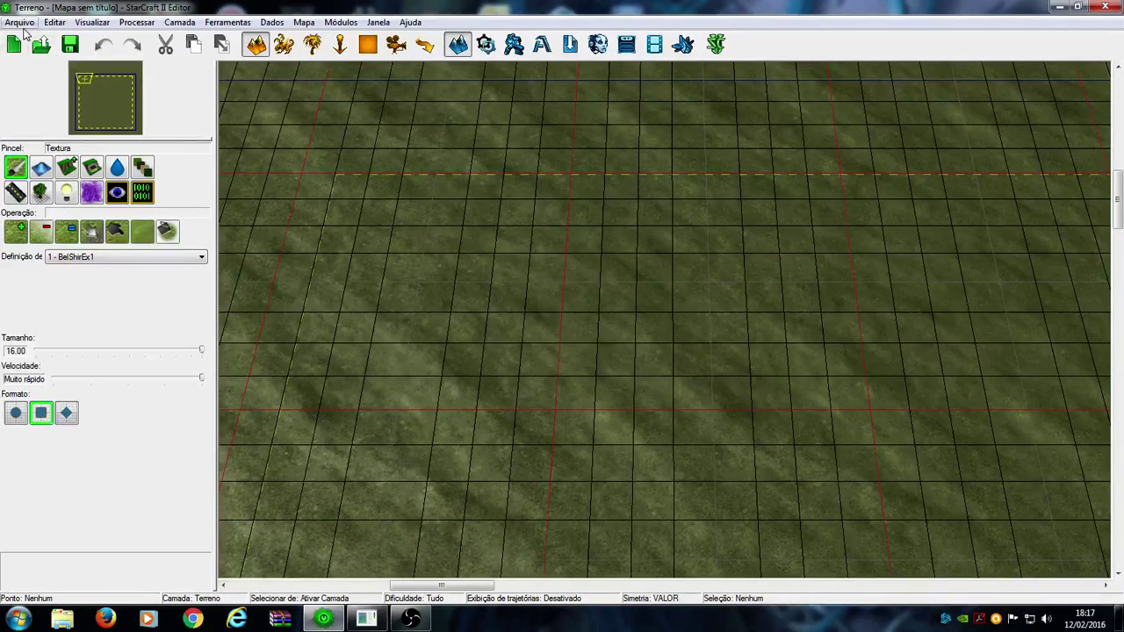
# Open the document's dependencies and look through the list of standard dependencies available to add.
pyautogui.click(20, 24)
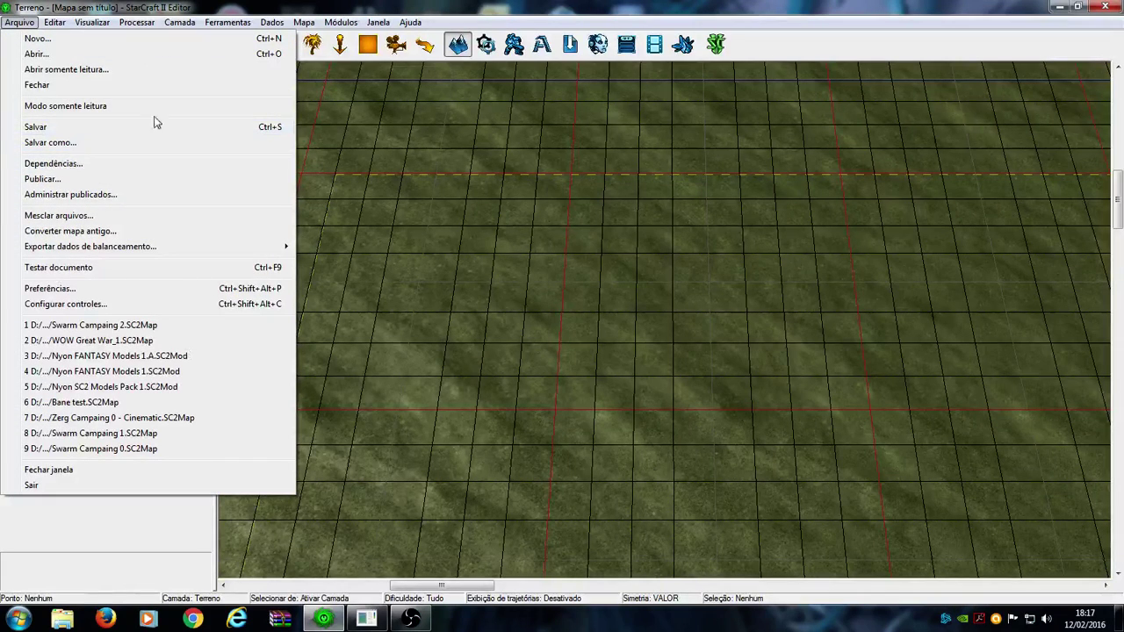
pyautogui.click(81, 163)
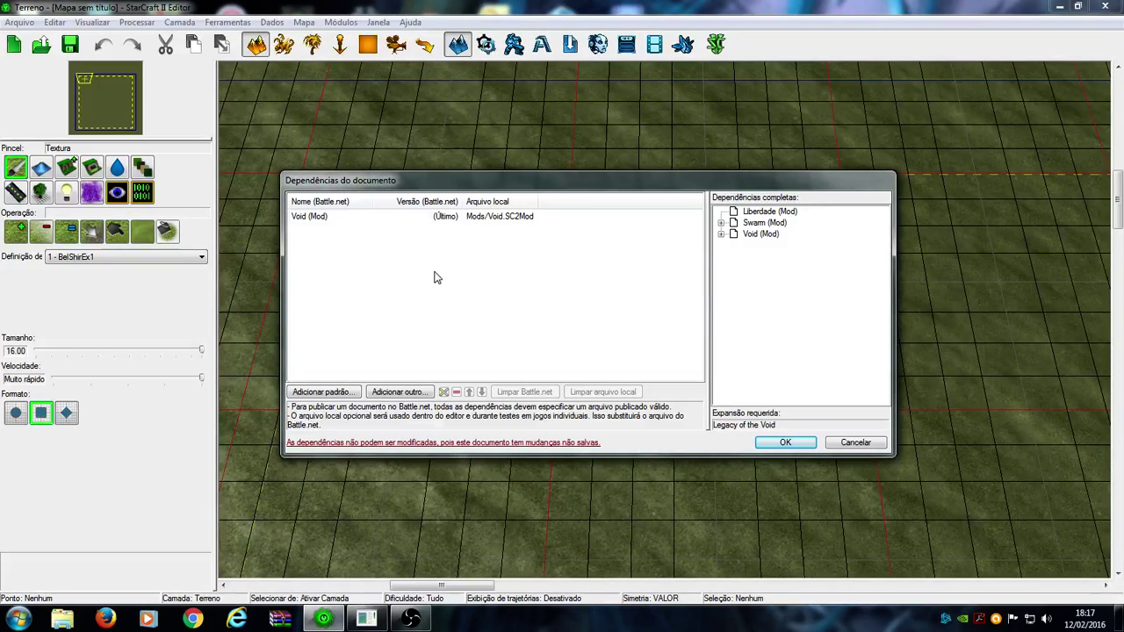
pyautogui.click(323, 217)
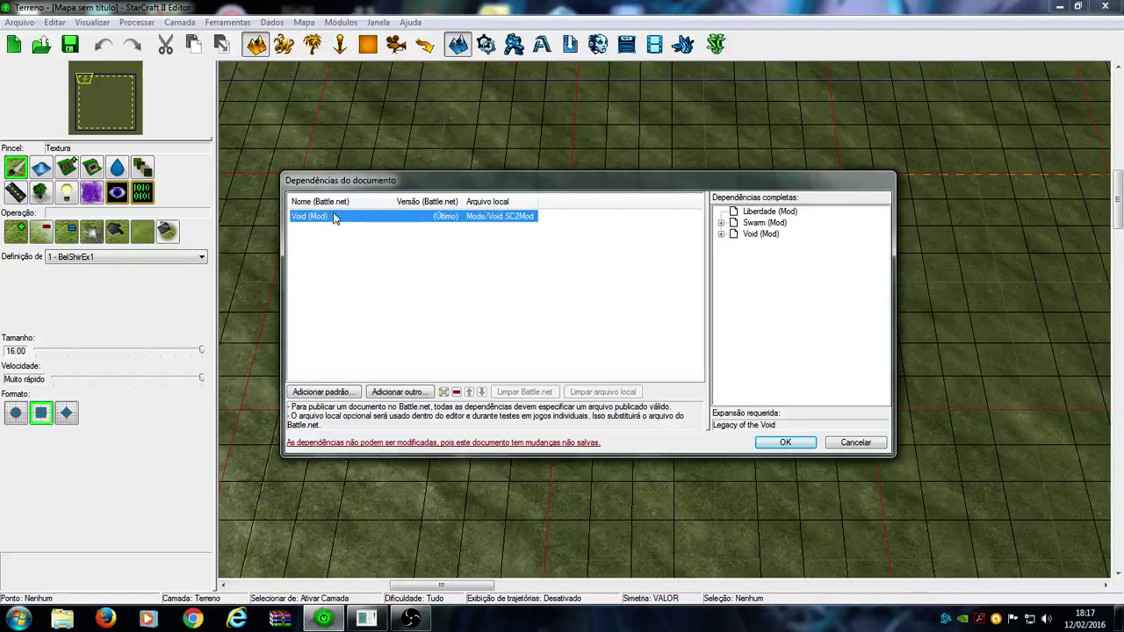
pyautogui.click(332, 397)
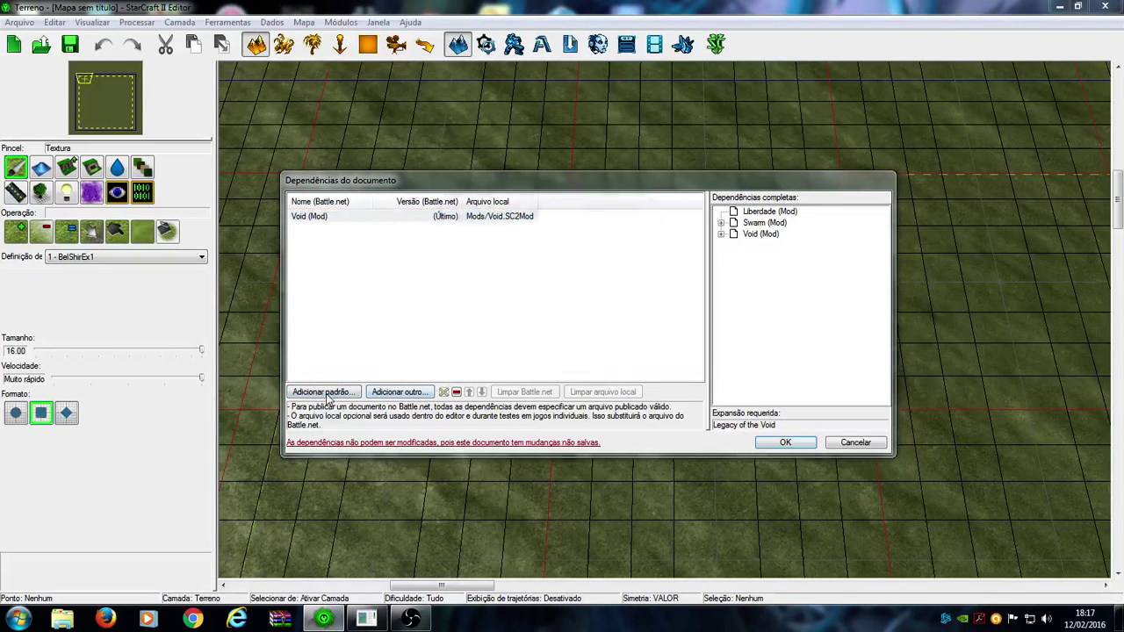
pyautogui.scroll(-2, 521, 272)
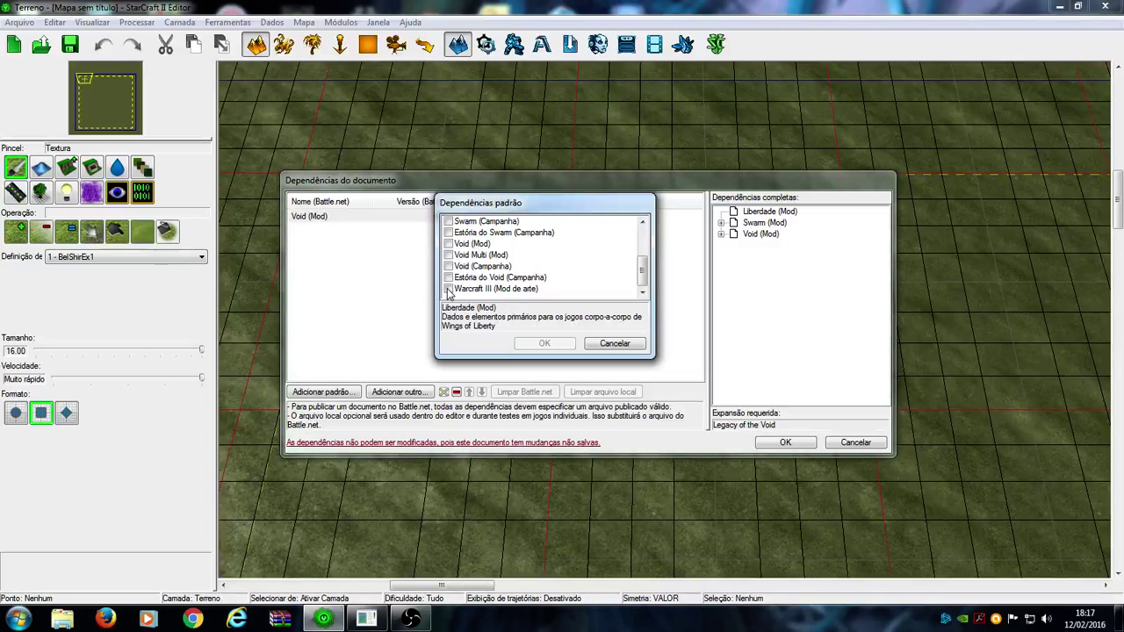
pyautogui.scroll(3, 449, 279)
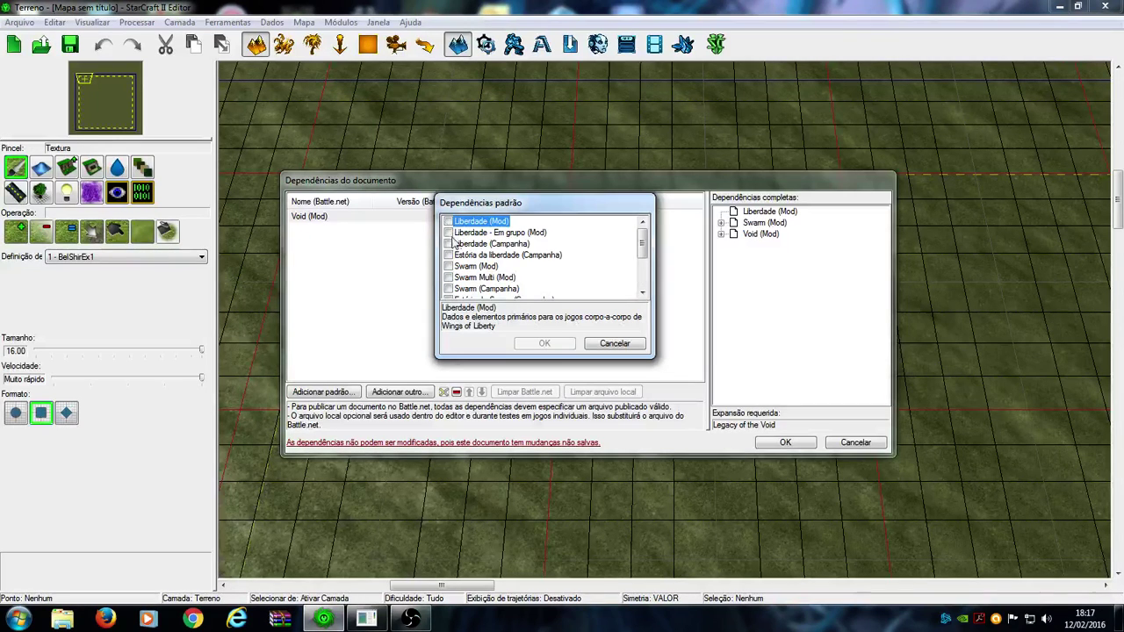
pyautogui.scroll(-2, 448, 279)
pyautogui.scroll(2, 449, 279)
pyautogui.scroll(-2, 447, 279)
pyautogui.scroll(2, 451, 284)
# Mark Liberdade (Mod) in the standard dependencies list, then unmark it again.
pyautogui.click(451, 223)
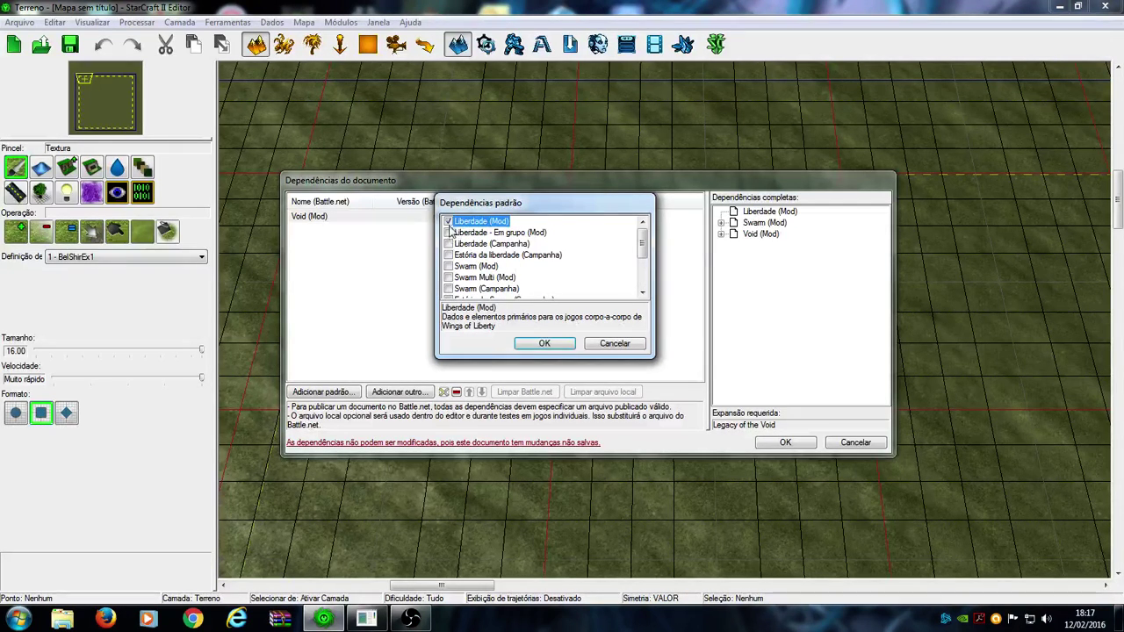
pyautogui.click(450, 223)
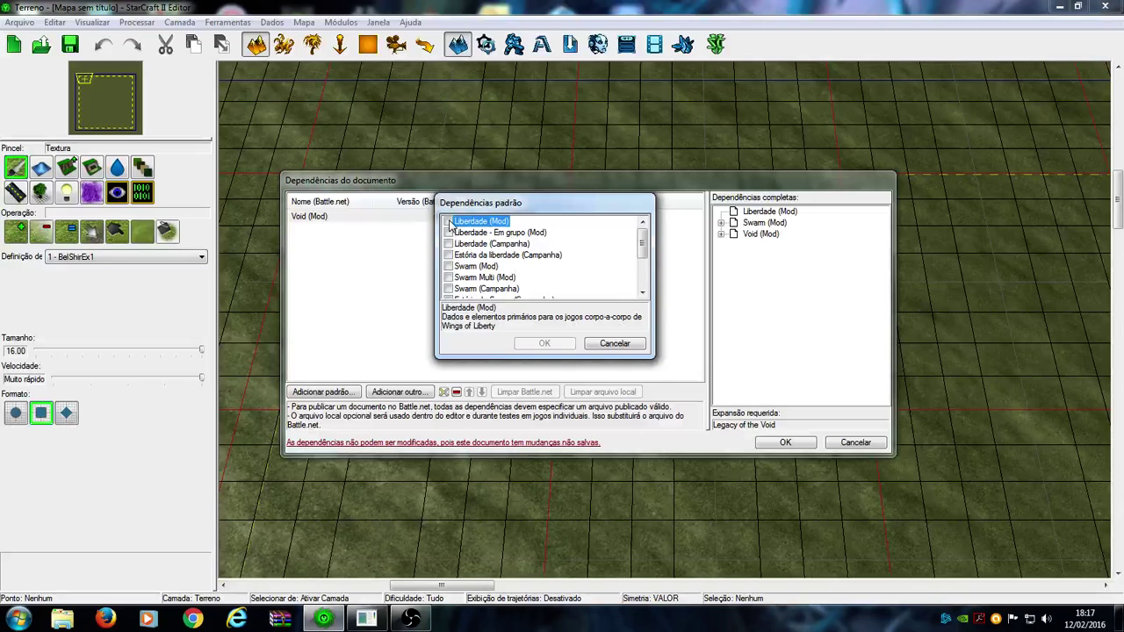
pyautogui.scroll(-1, 450, 282)
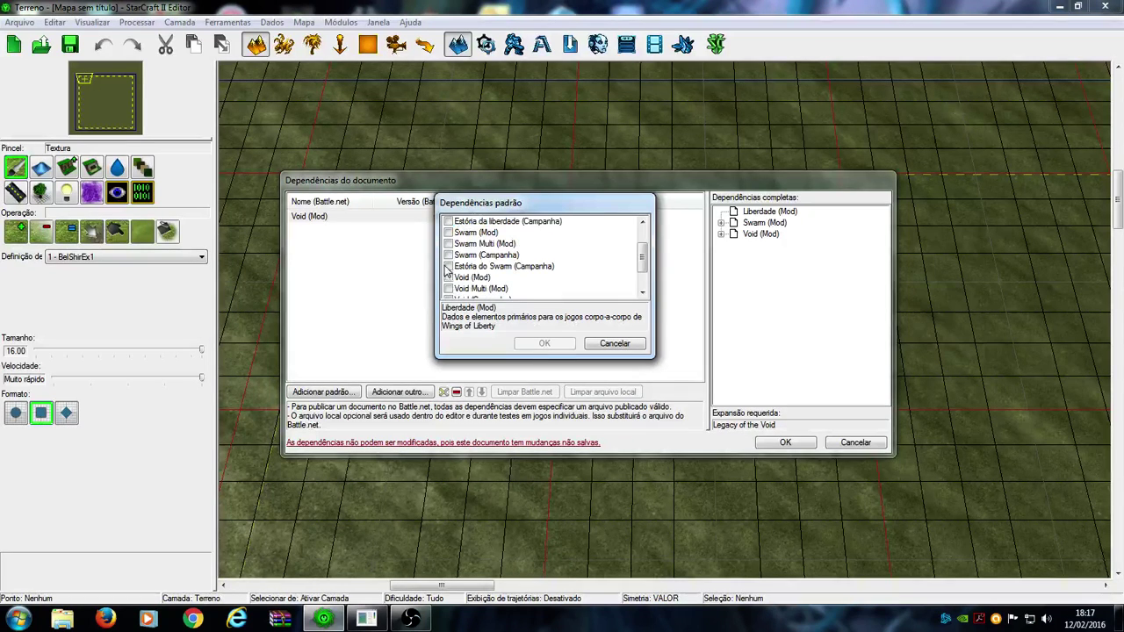
pyautogui.scroll(1, 450, 259)
pyautogui.scroll(-2, 449, 288)
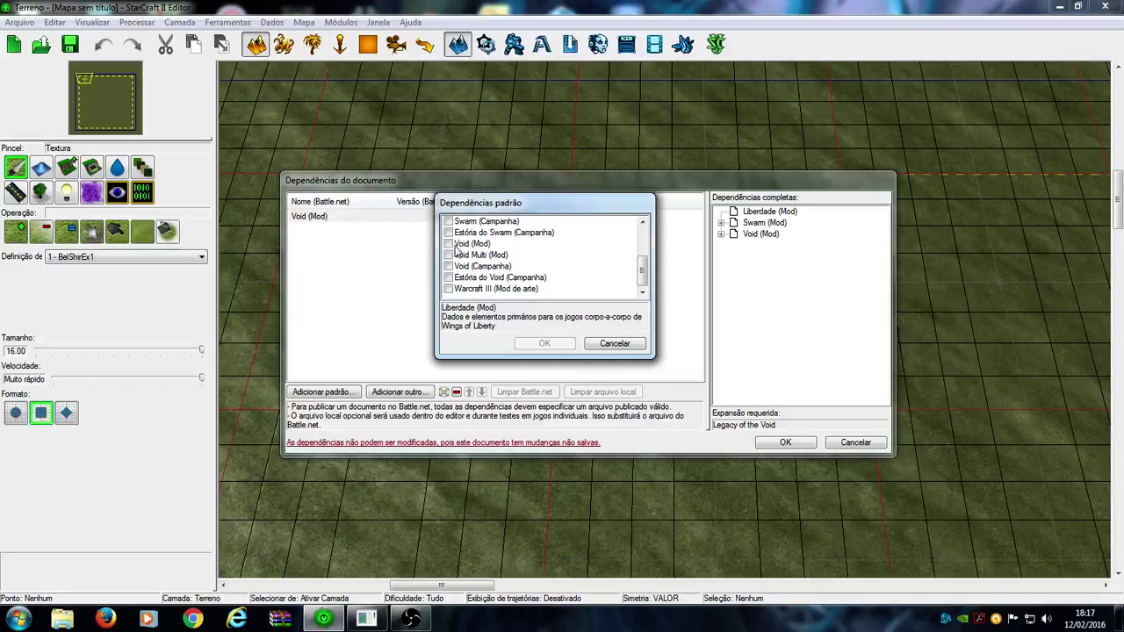
# Read the descriptions of Void (Mod), Void Multi (Mod) and Void (Campanha) in the standard dependencies list.
pyautogui.click(479, 246)
pyautogui.click(478, 256)
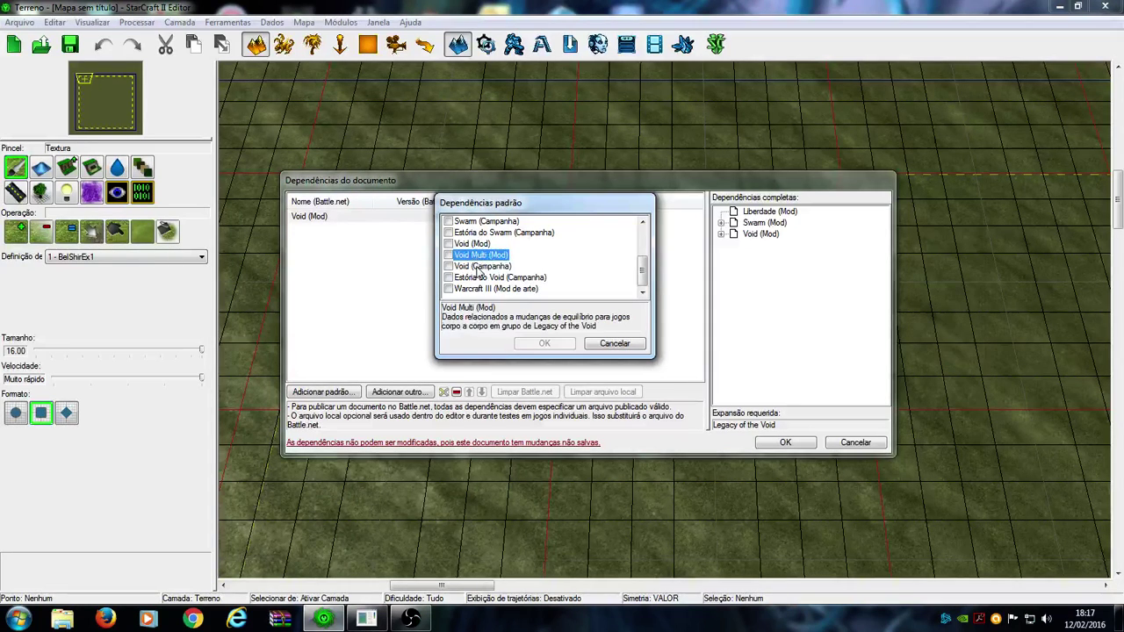
pyautogui.click(477, 267)
pyautogui.click(475, 245)
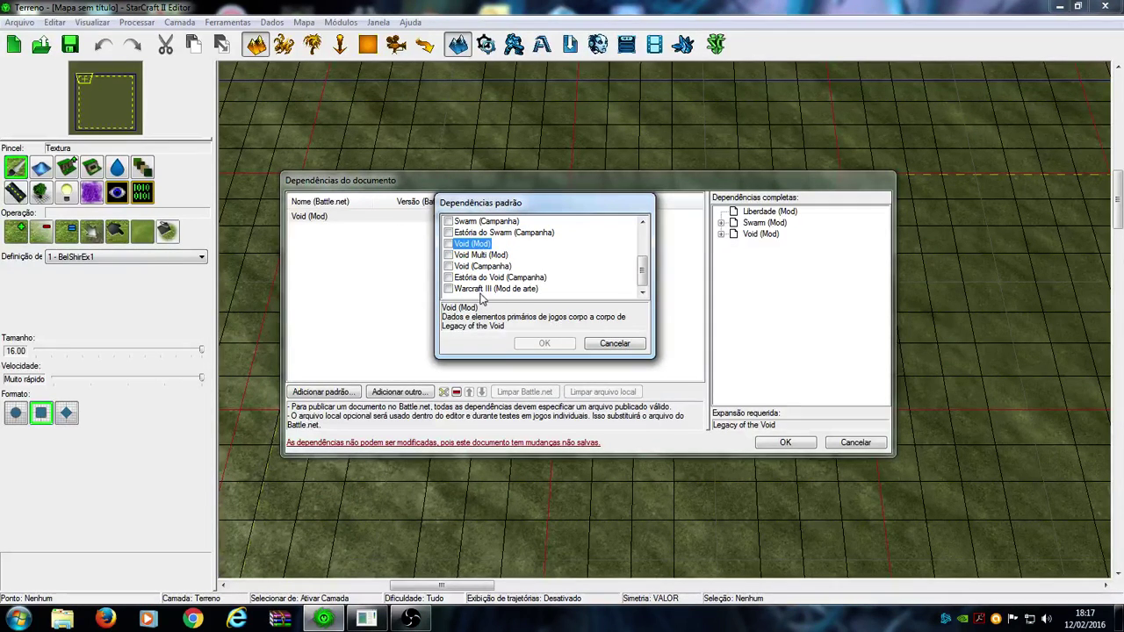
pyautogui.click(481, 266)
pyautogui.click(479, 244)
pyautogui.scroll(2, 483, 256)
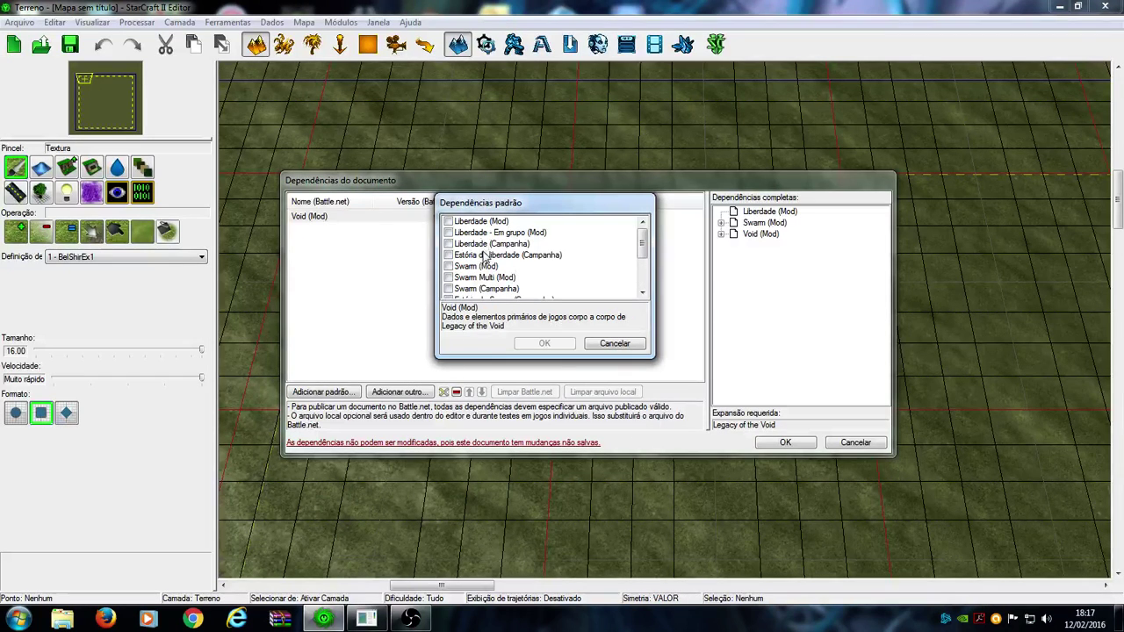
# Read the descriptions of Estória da liberdade (Campanha), Liberdade - Em grupo (Mod), Liberdade (Mod) and Warcraft III (Mod de arte).
pyautogui.click(482, 255)
pyautogui.click(473, 232)
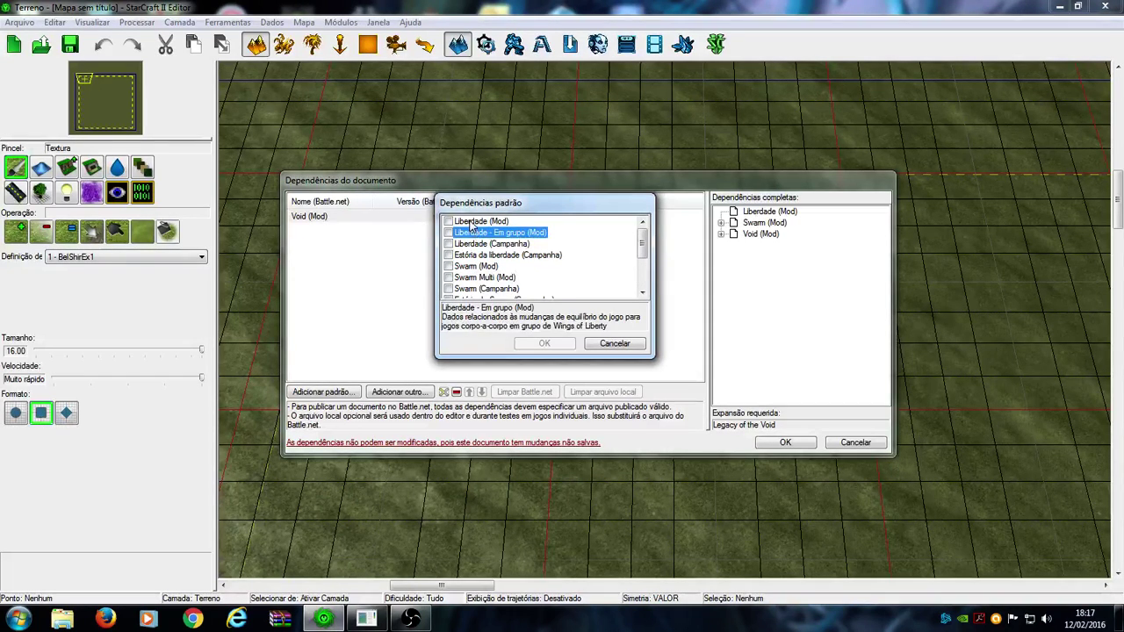
pyautogui.click(469, 222)
pyautogui.click(466, 255)
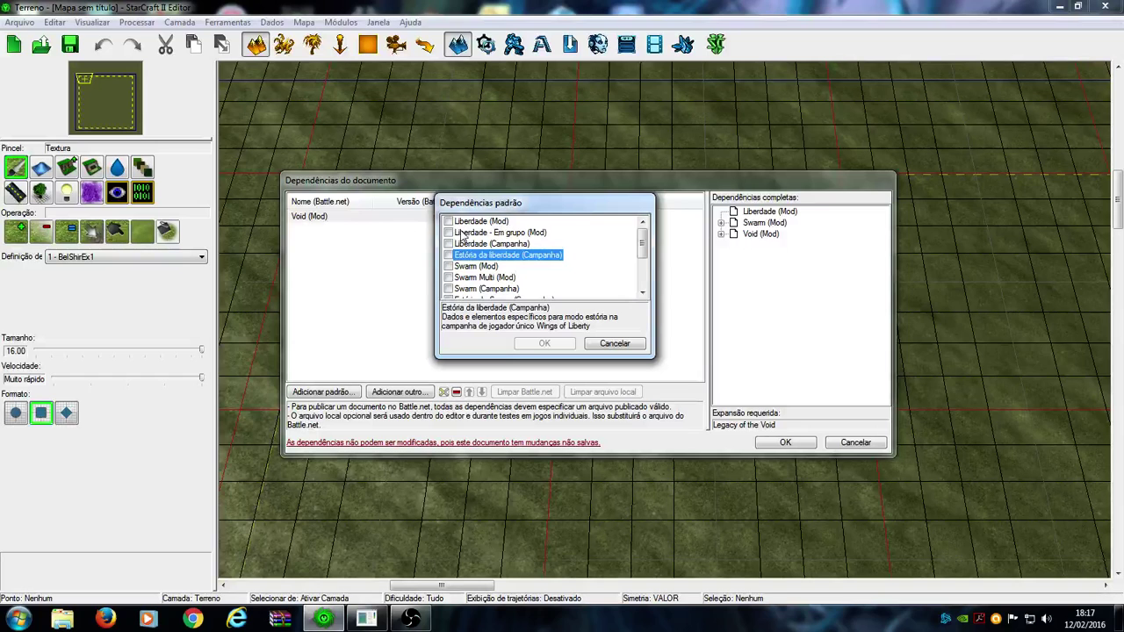
pyautogui.scroll(-2, 474, 254)
pyautogui.click(494, 290)
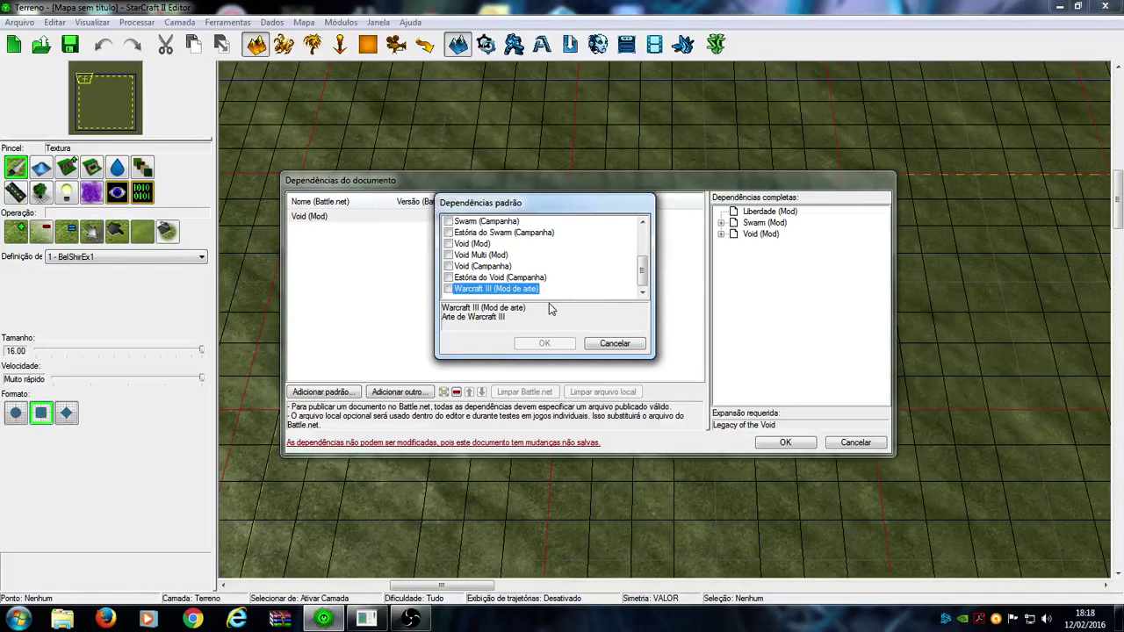
# Mark Liberdade (Campanha) as a standard dependency to add, and unmark it again.
pyautogui.scroll(2, 539, 289)
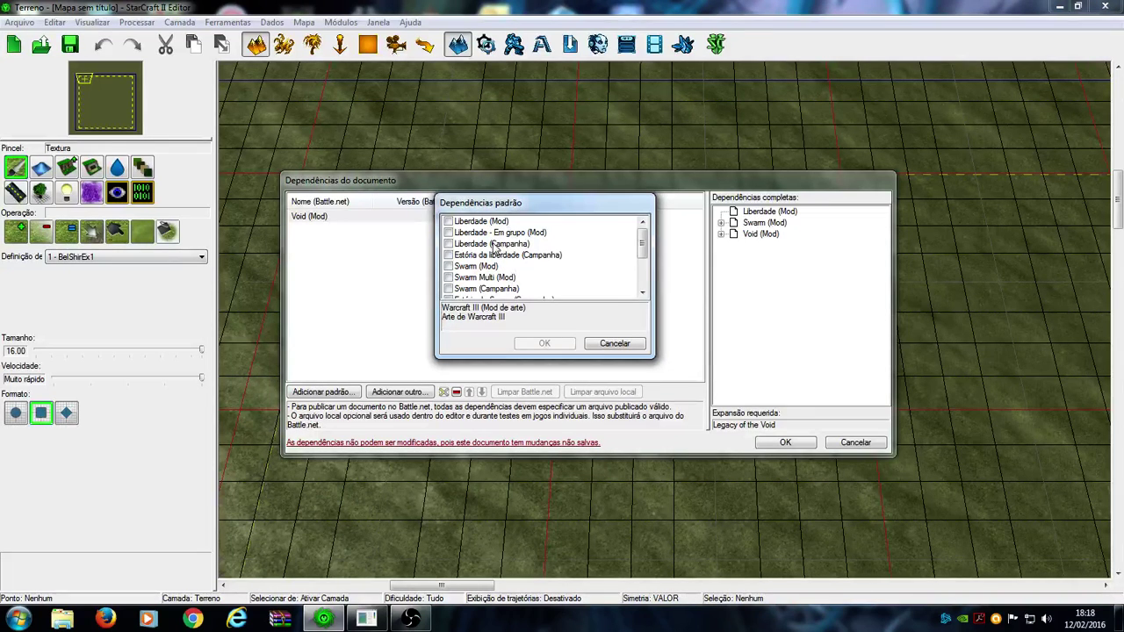
pyautogui.click(448, 244)
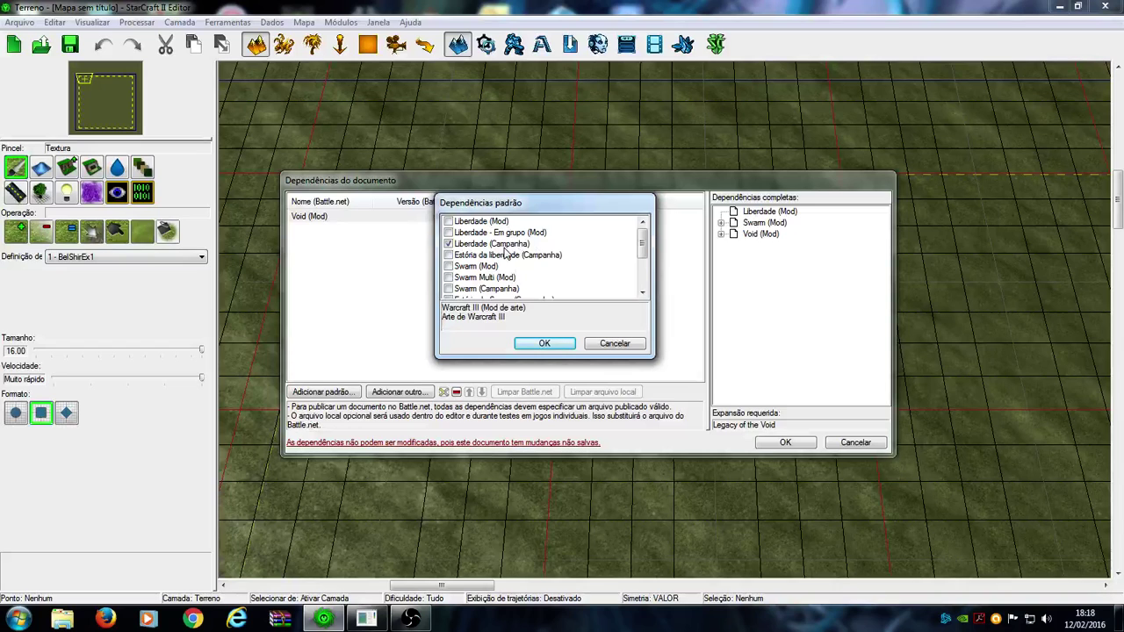
pyautogui.click(449, 245)
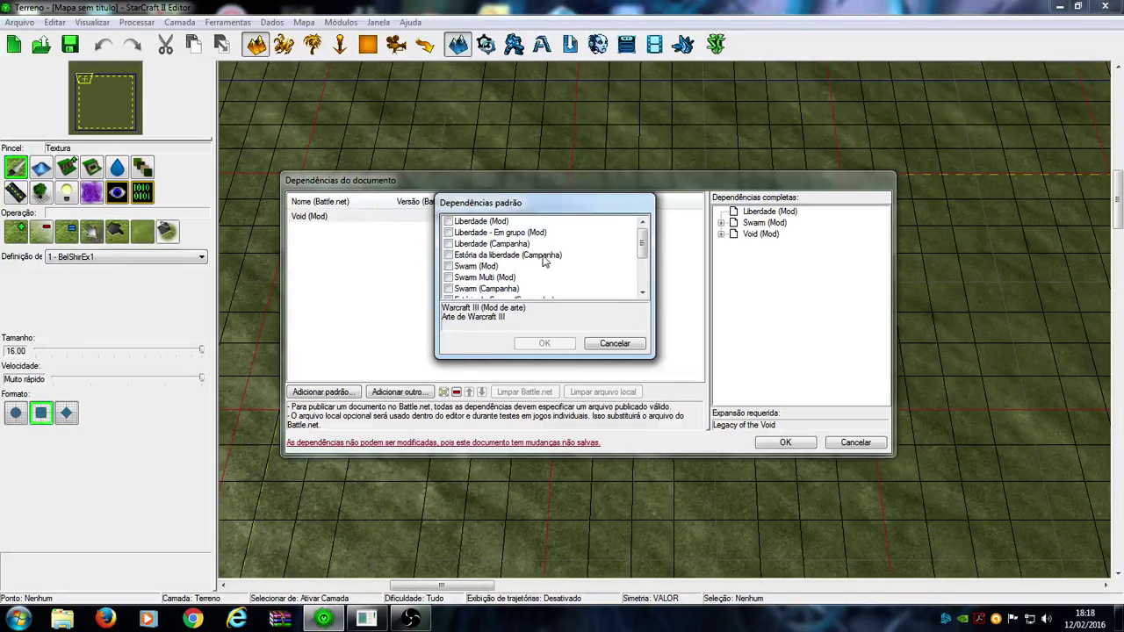
# Read the descriptions of Liberdade - Em grupo (Mod), Liberdade (Mod) and Swarm (Mod).
pyautogui.click(475, 232)
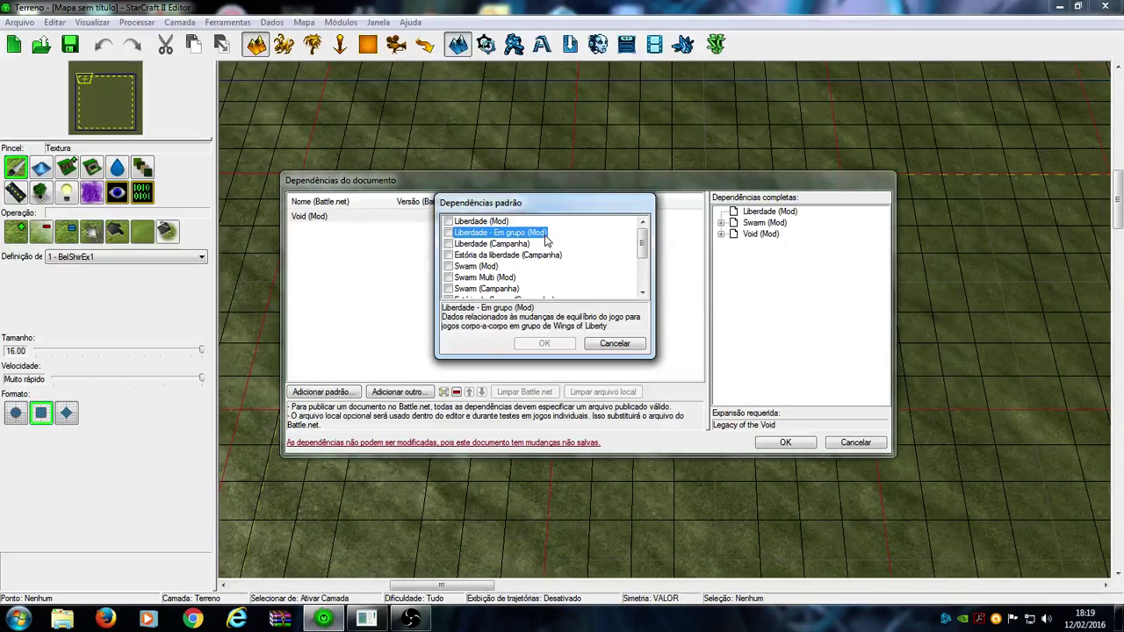
pyautogui.click(476, 221)
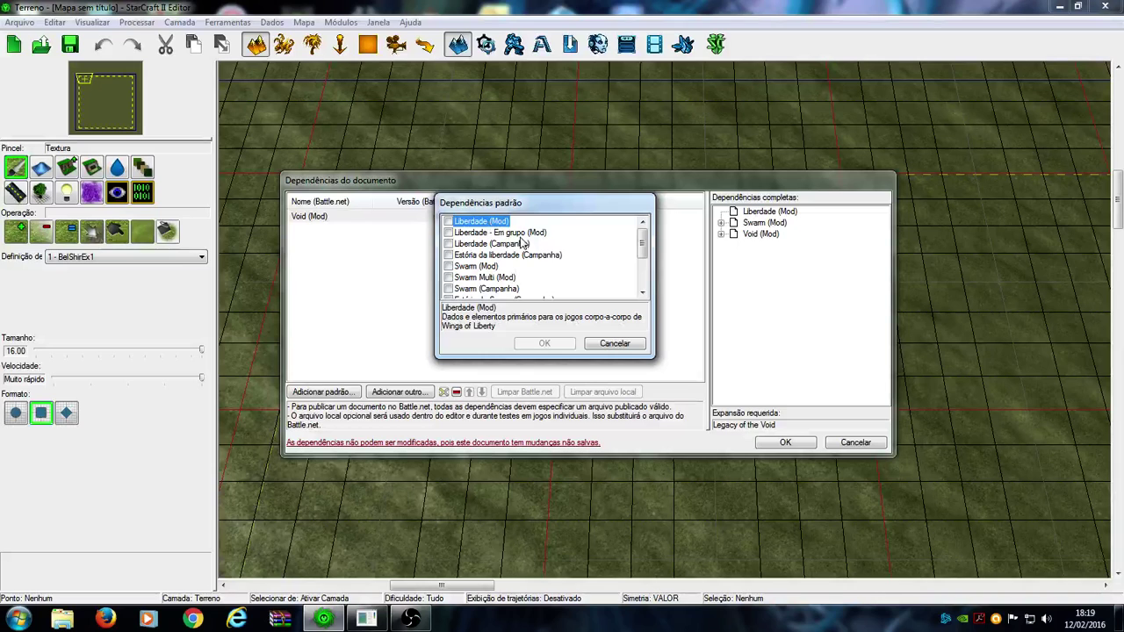
pyautogui.scroll(-1, 509, 250)
pyautogui.click(492, 233)
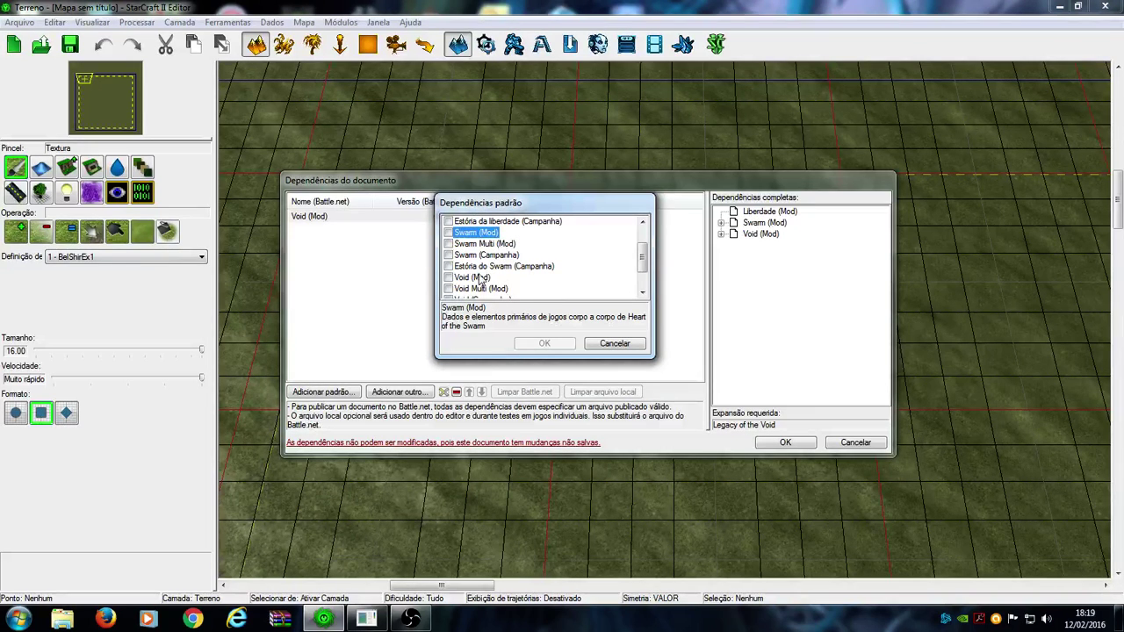
# Mark Void (Mod) in the list of standard dependencies and clear the mark again.
pyautogui.doubleClick(481, 277)
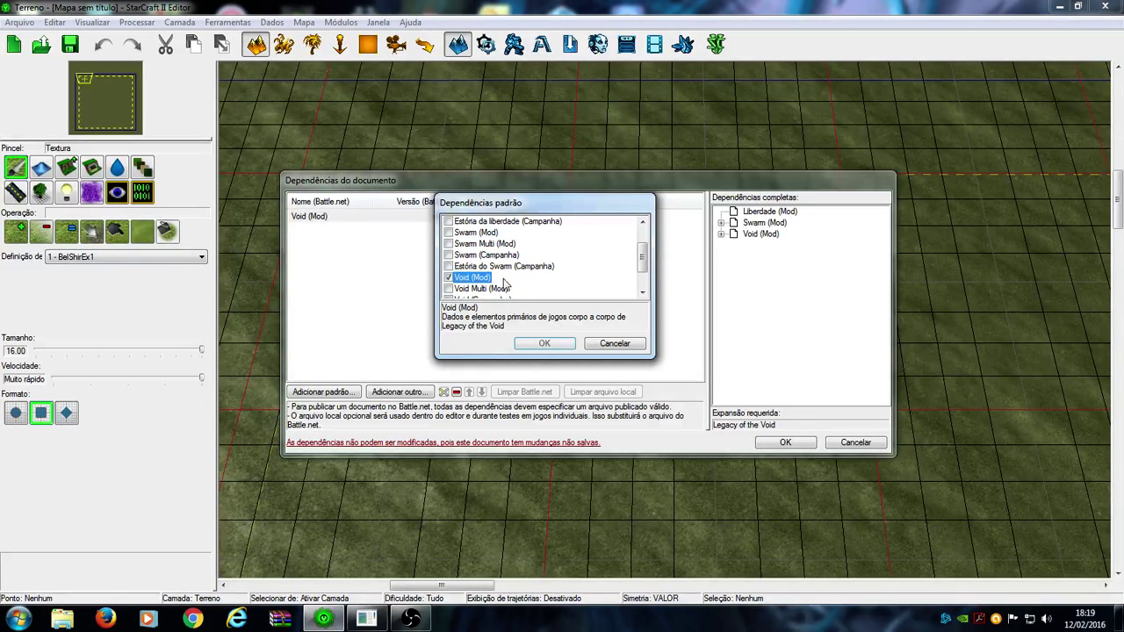
pyautogui.click(448, 278)
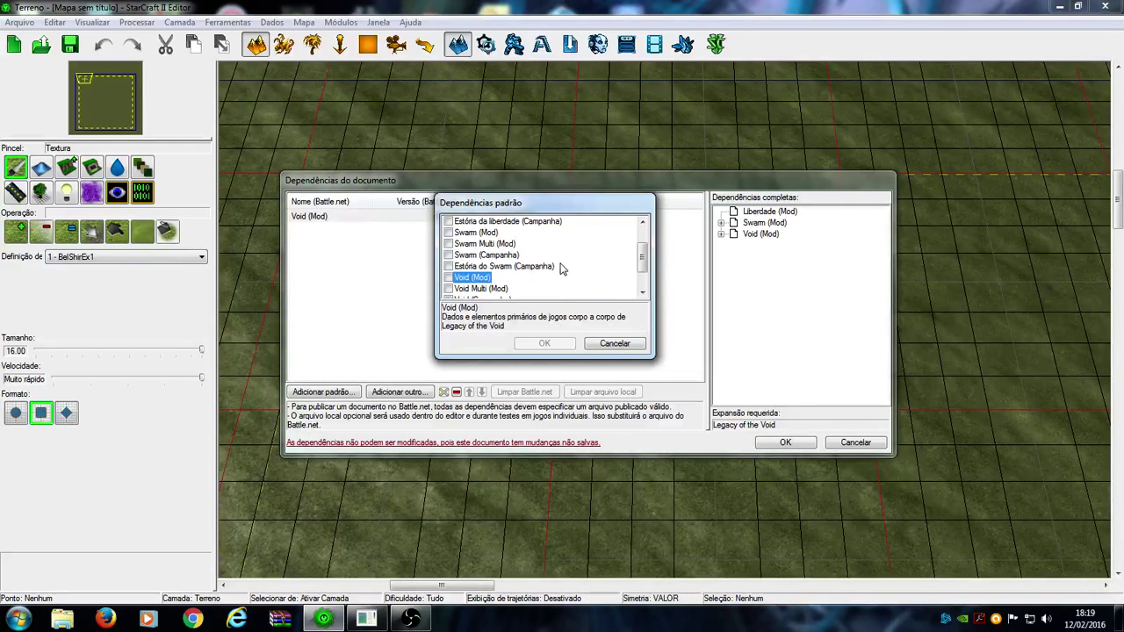
pyautogui.scroll(1, 562, 269)
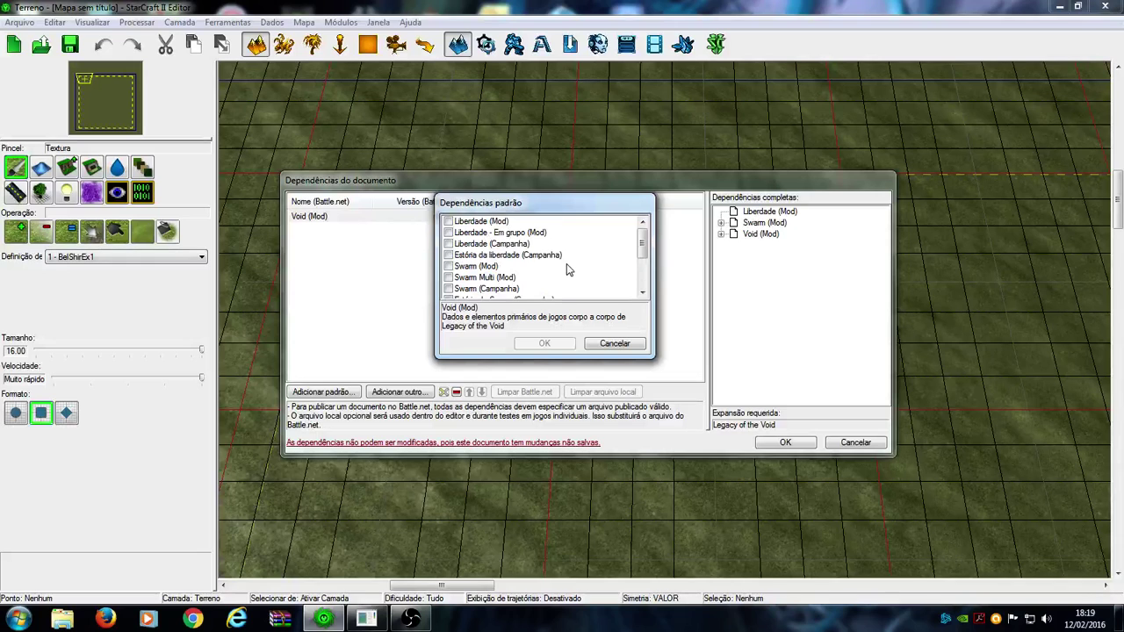
# Compare the descriptions of the three base mods: Liberdade (Mod), Swarm (Mod) and Void (Mod).
pyautogui.click(472, 222)
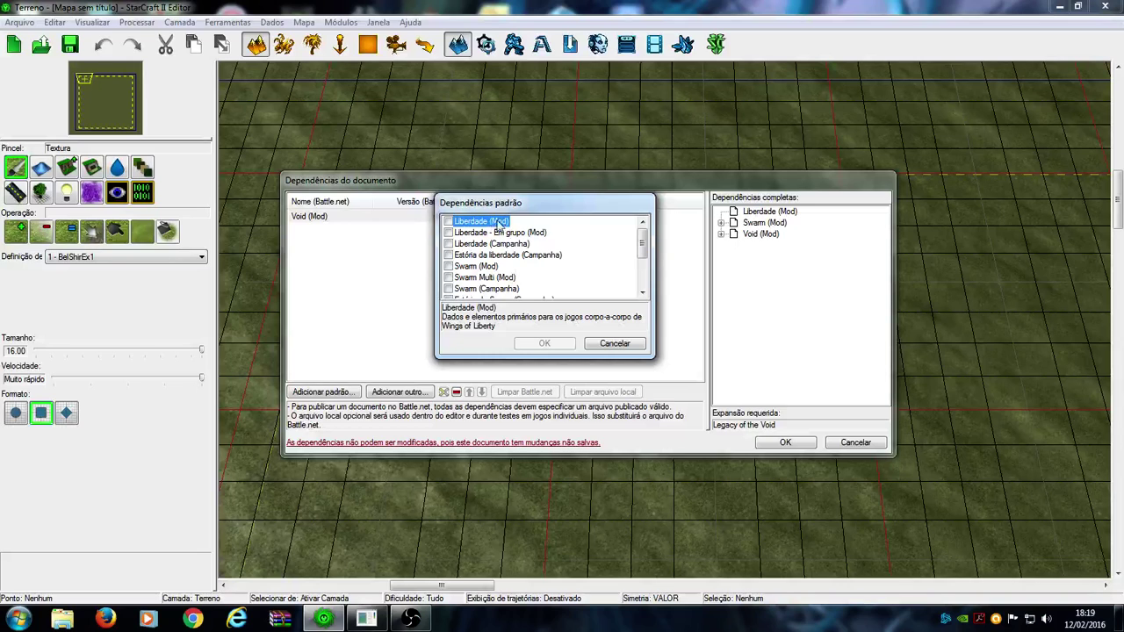
pyautogui.click(476, 266)
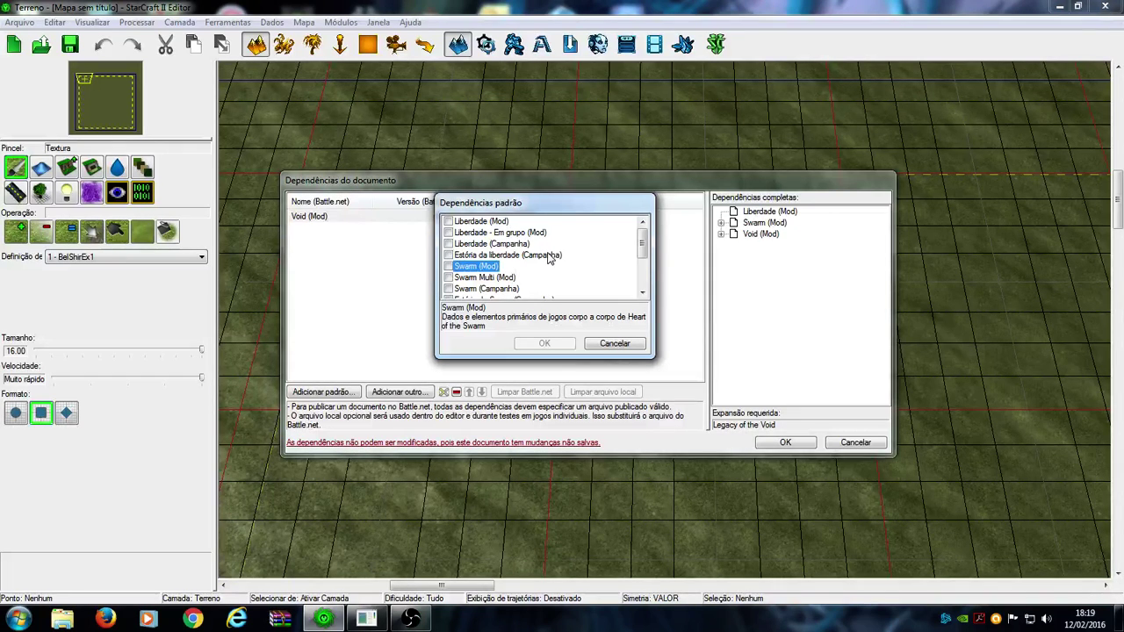
pyautogui.scroll(-1, 508, 297)
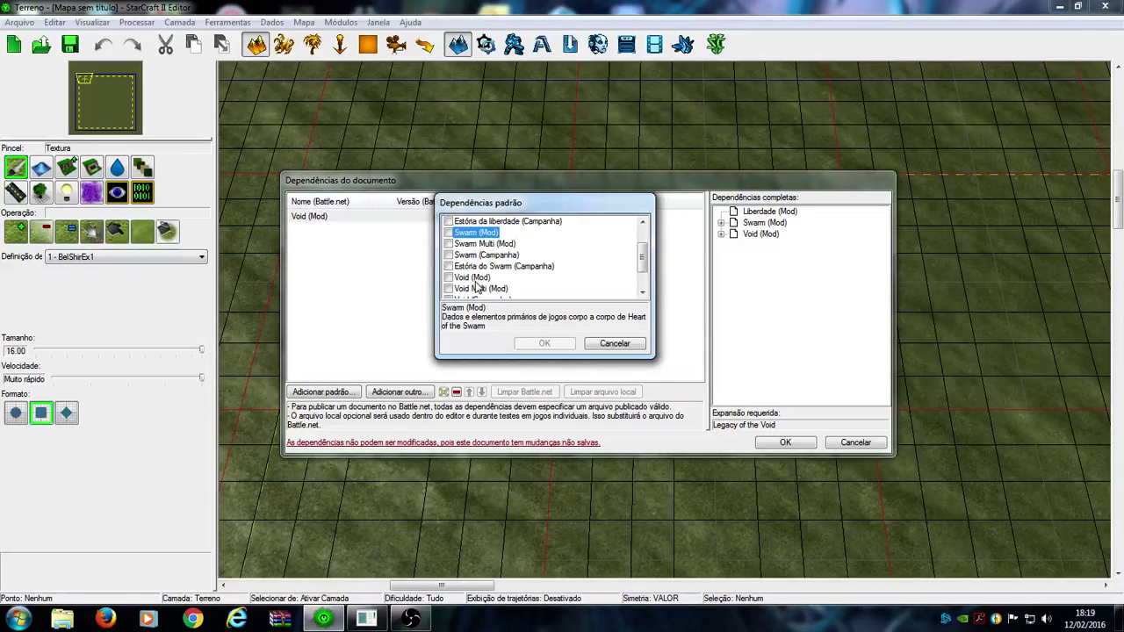
pyautogui.click(475, 279)
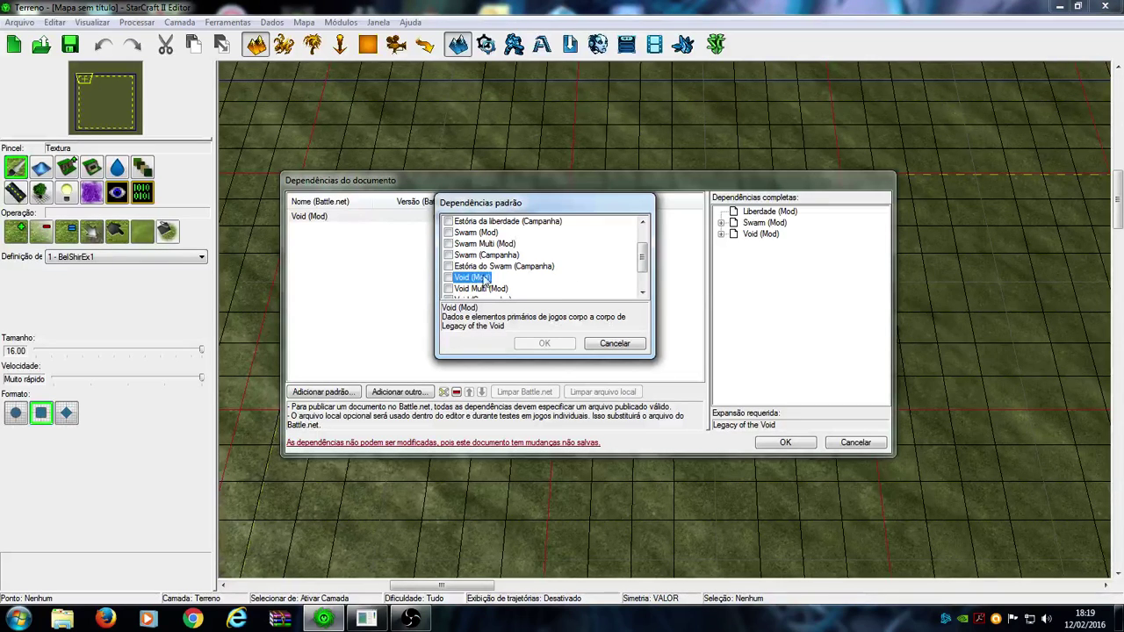
pyautogui.scroll(1, 523, 277)
pyautogui.scroll(-2, 514, 237)
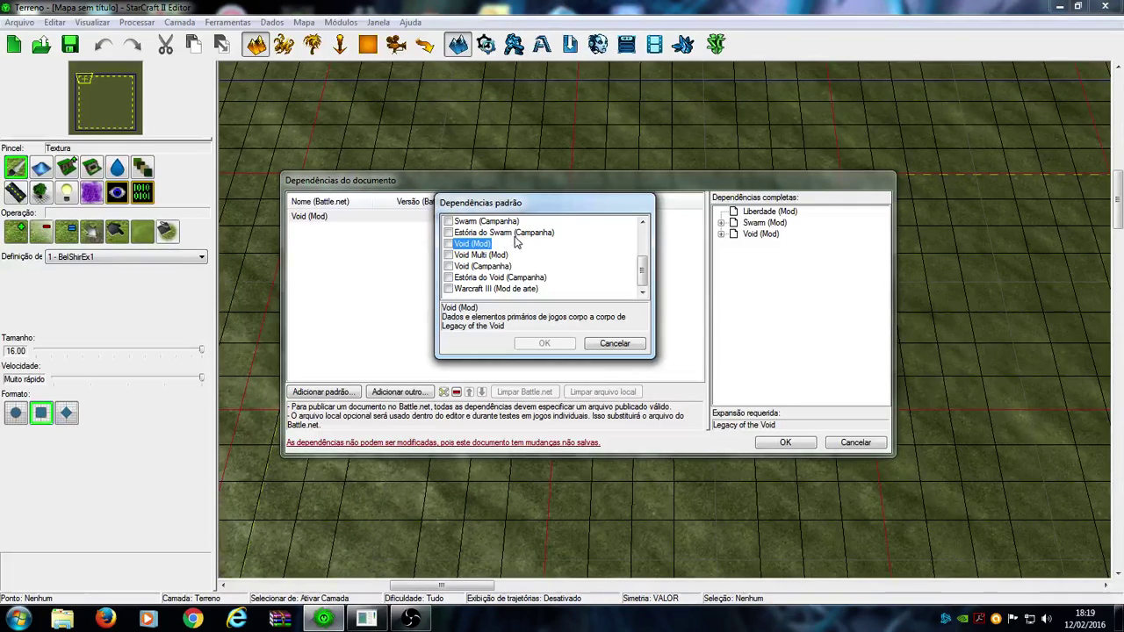
# Mark Void (Mod) as a standard dependency and look through the whole list of available dependencies.
pyautogui.click(448, 244)
pyautogui.scroll(2, 478, 252)
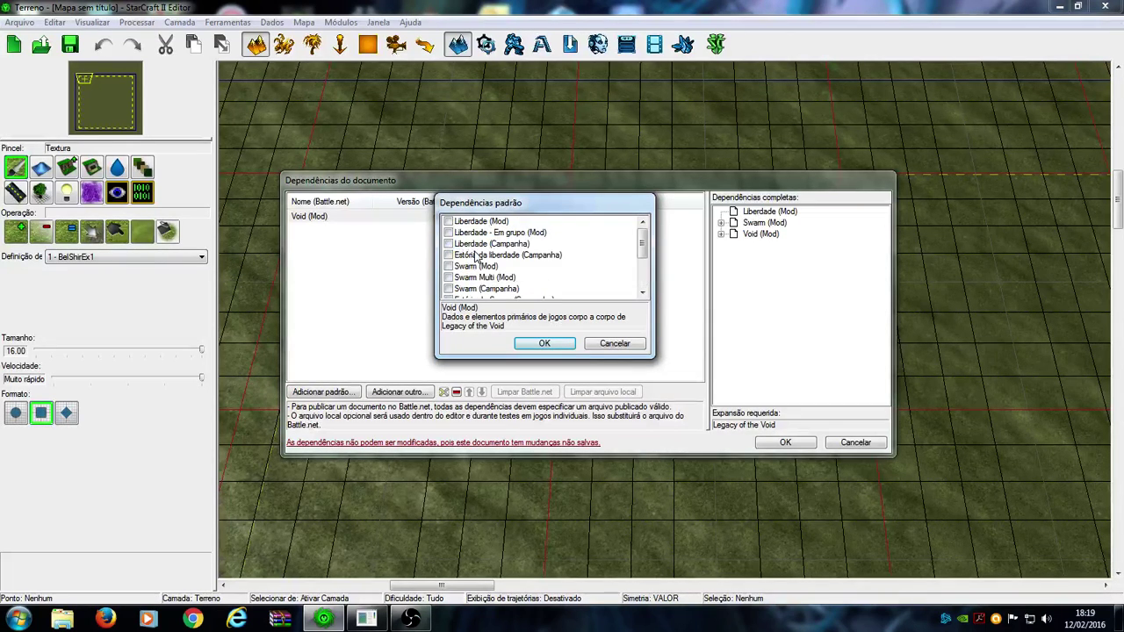
pyautogui.scroll(-2, 460, 246)
pyautogui.scroll(2, 537, 250)
pyautogui.scroll(-2, 513, 248)
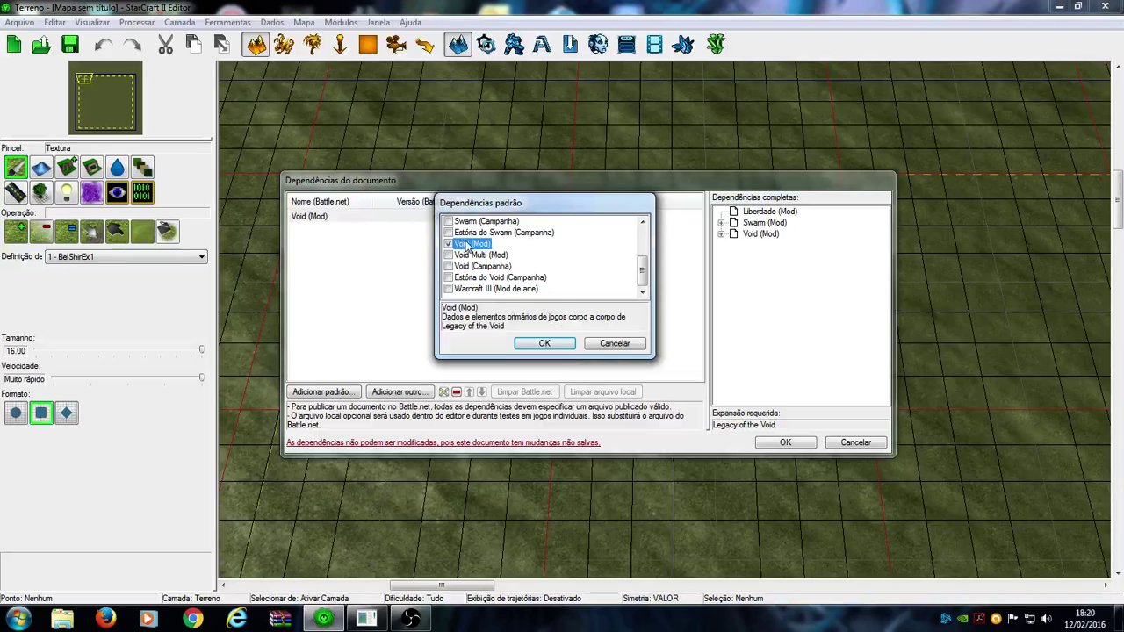
pyautogui.scroll(2, 469, 247)
pyautogui.scroll(-2, 478, 255)
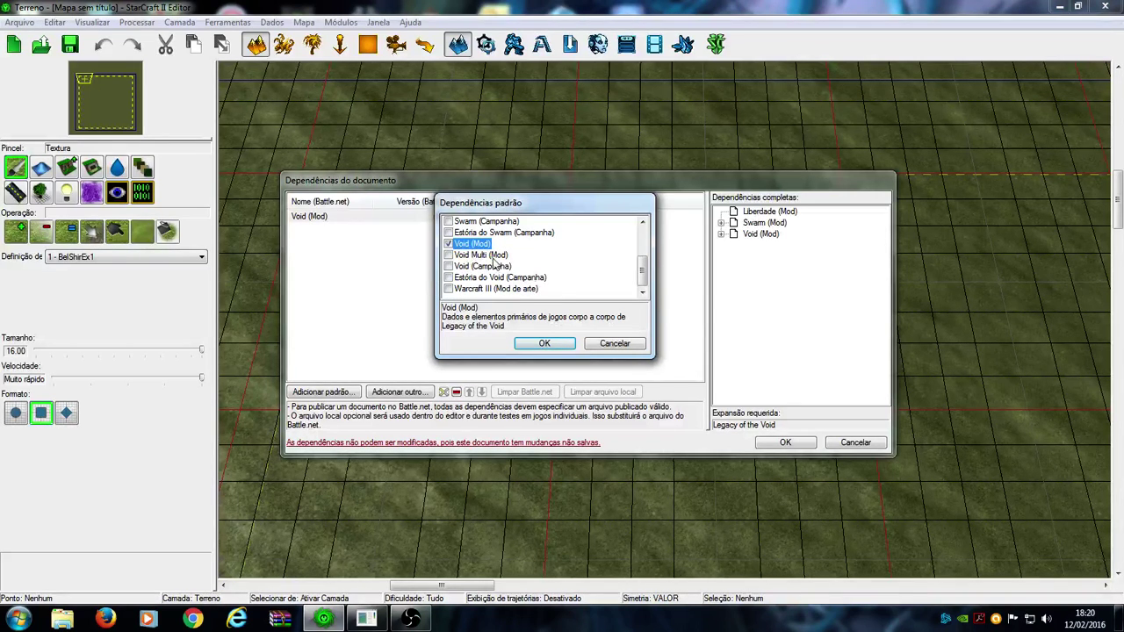
# Compare the descriptions of Void Multi (Mod), Void (Campanha) and Estória do Void (Campanha).
pyautogui.click(471, 255)
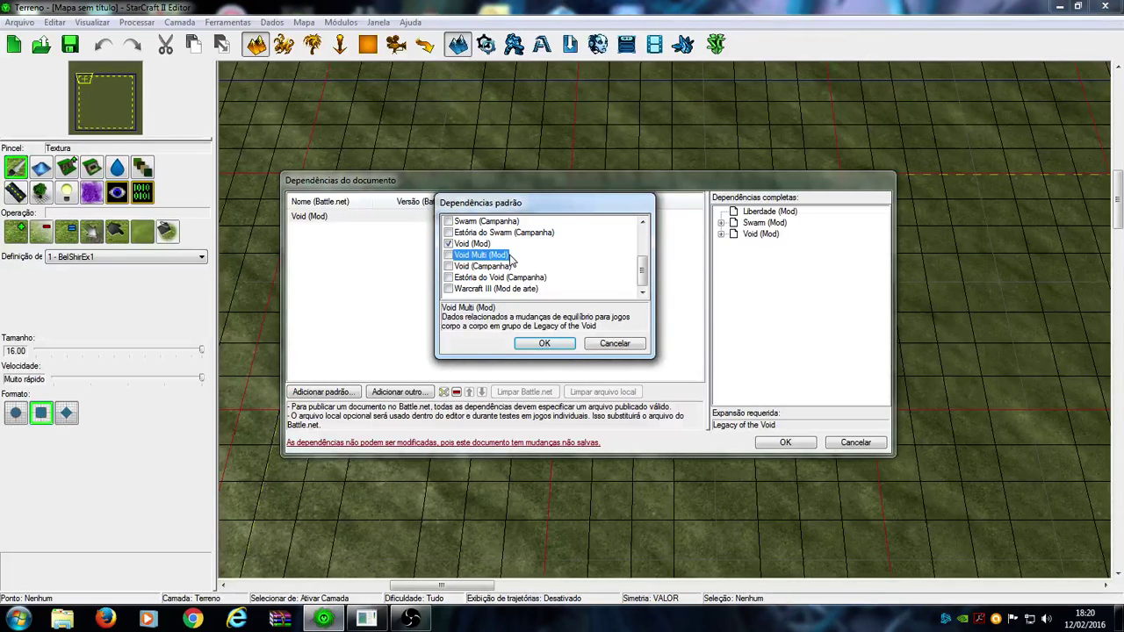
pyautogui.click(469, 266)
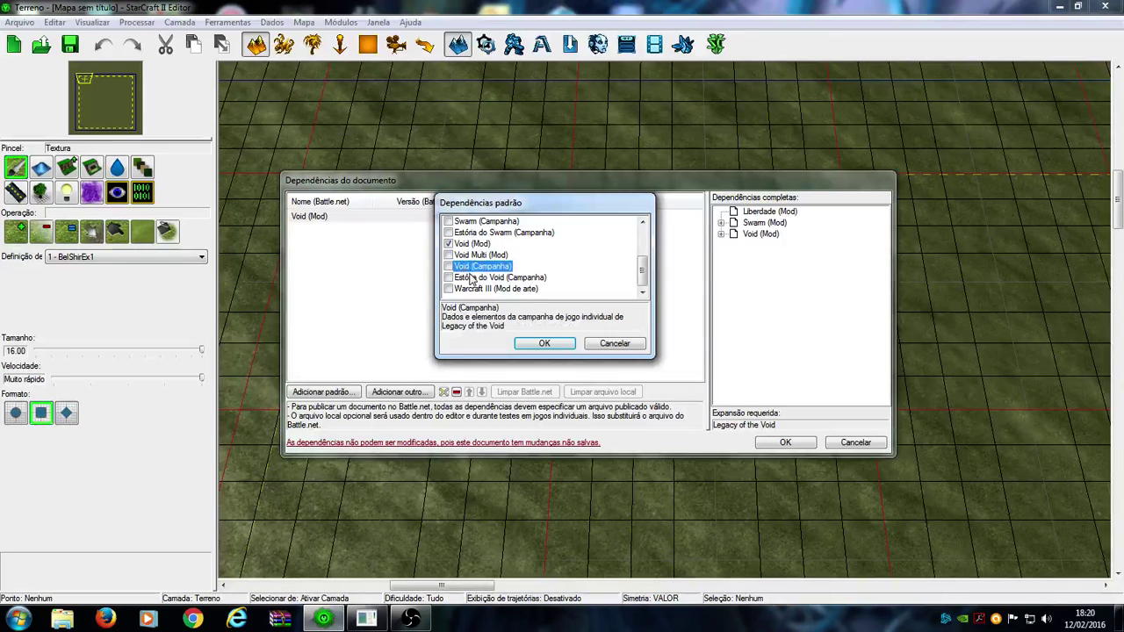
pyautogui.click(471, 276)
pyautogui.click(471, 268)
pyautogui.click(472, 275)
pyautogui.click(472, 267)
pyautogui.click(471, 277)
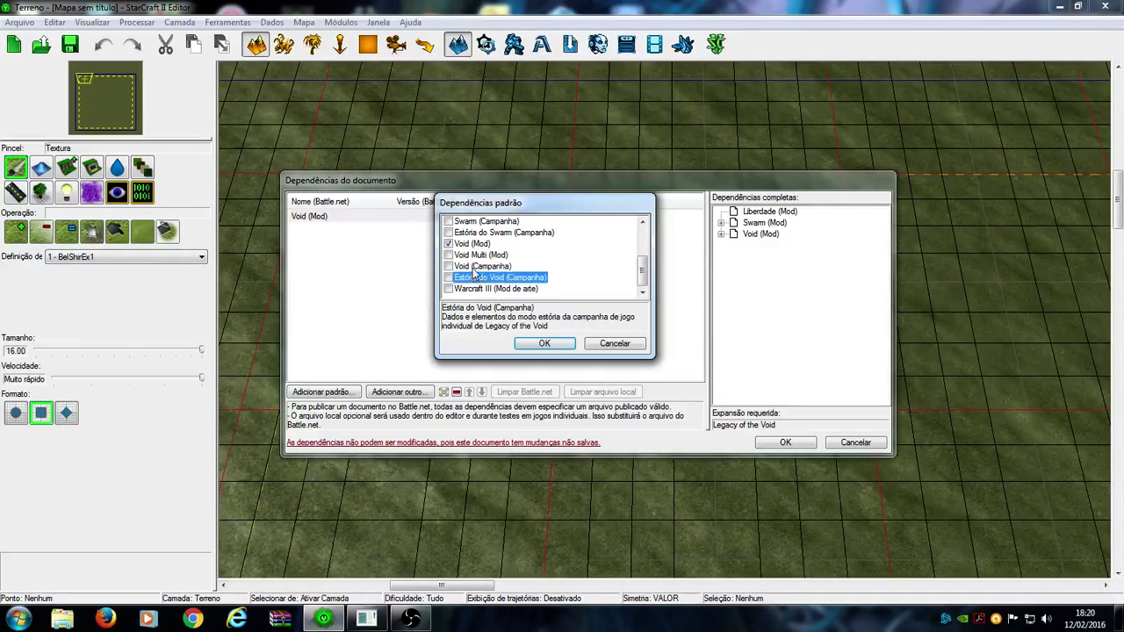
pyautogui.click(474, 267)
pyautogui.click(476, 275)
pyautogui.click(479, 265)
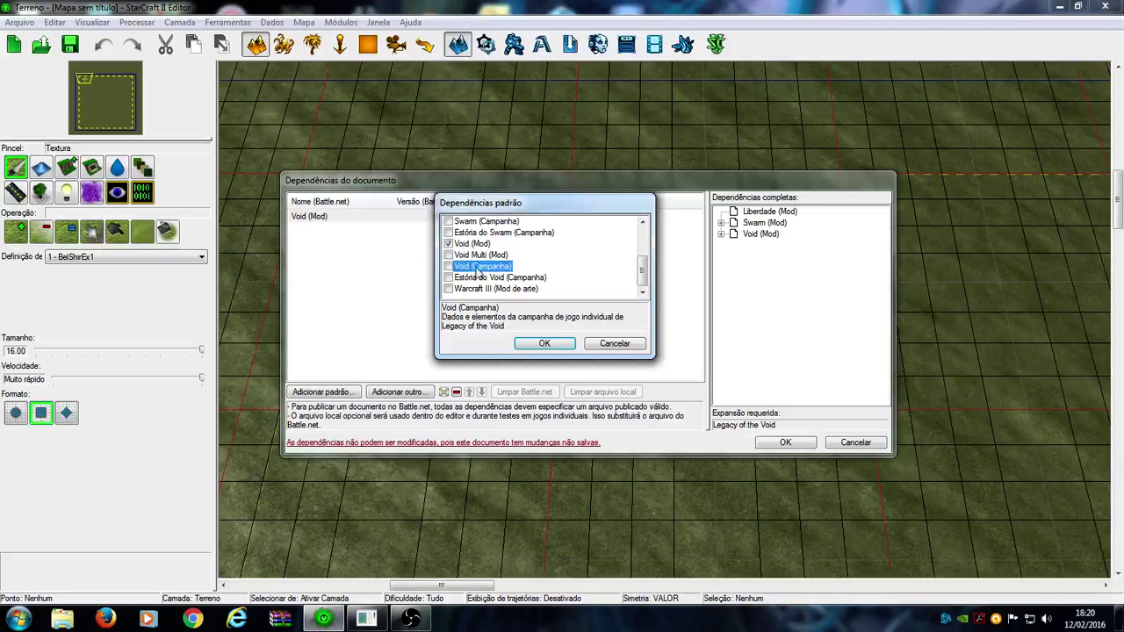
pyautogui.click(474, 277)
pyautogui.click(477, 267)
pyautogui.click(474, 277)
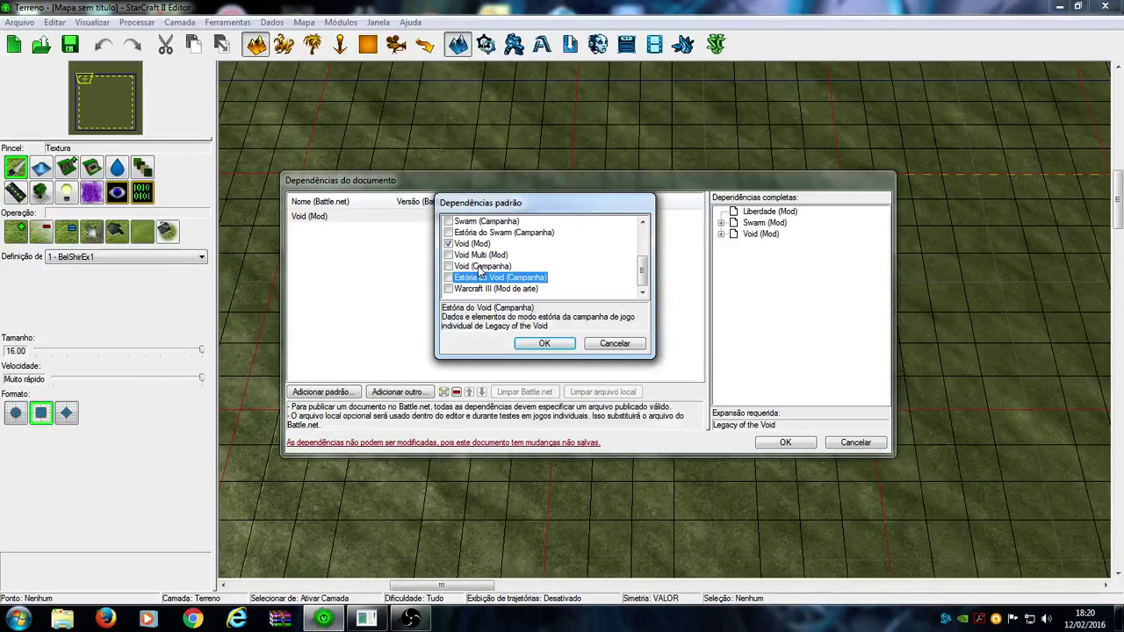
pyautogui.click(475, 267)
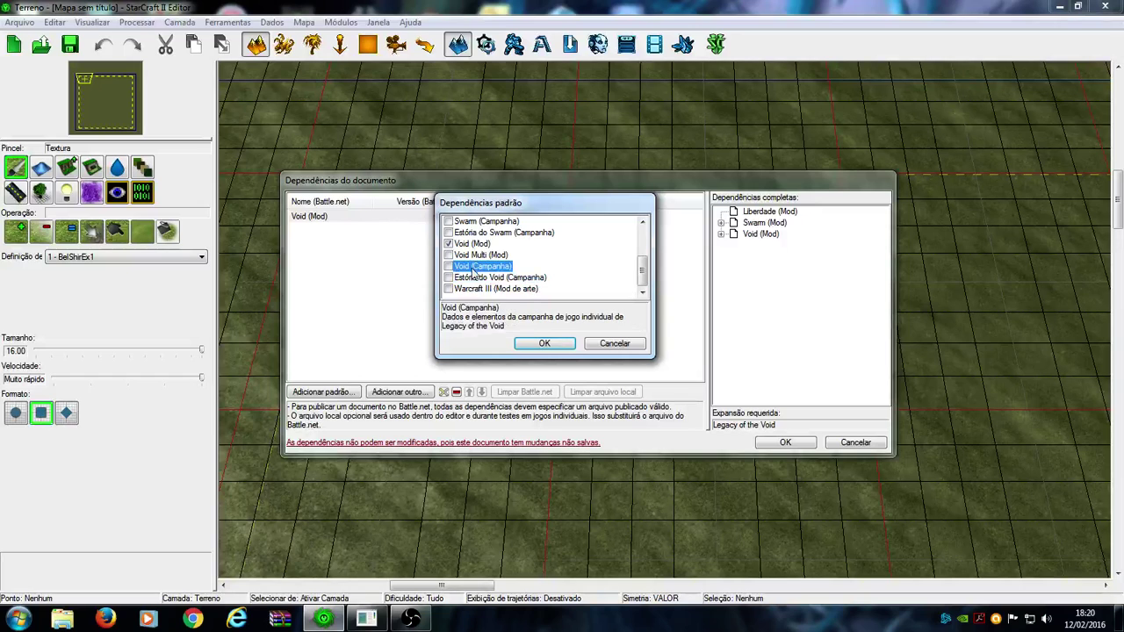
pyautogui.click(474, 276)
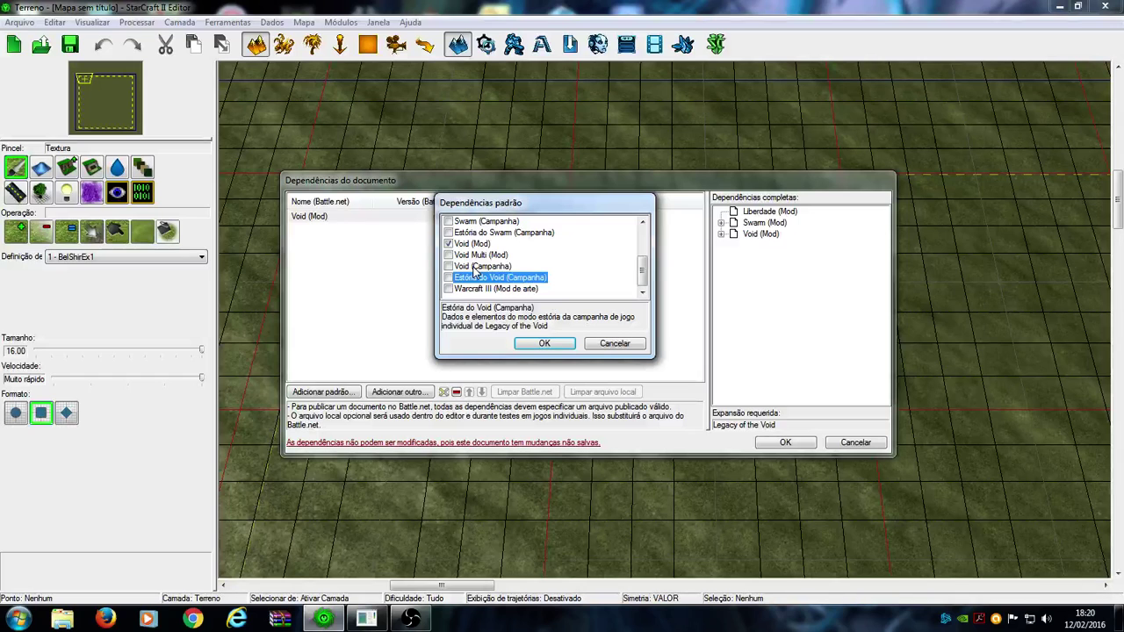
pyautogui.click(475, 266)
pyautogui.click(475, 276)
pyautogui.click(475, 266)
pyautogui.click(475, 277)
pyautogui.click(475, 266)
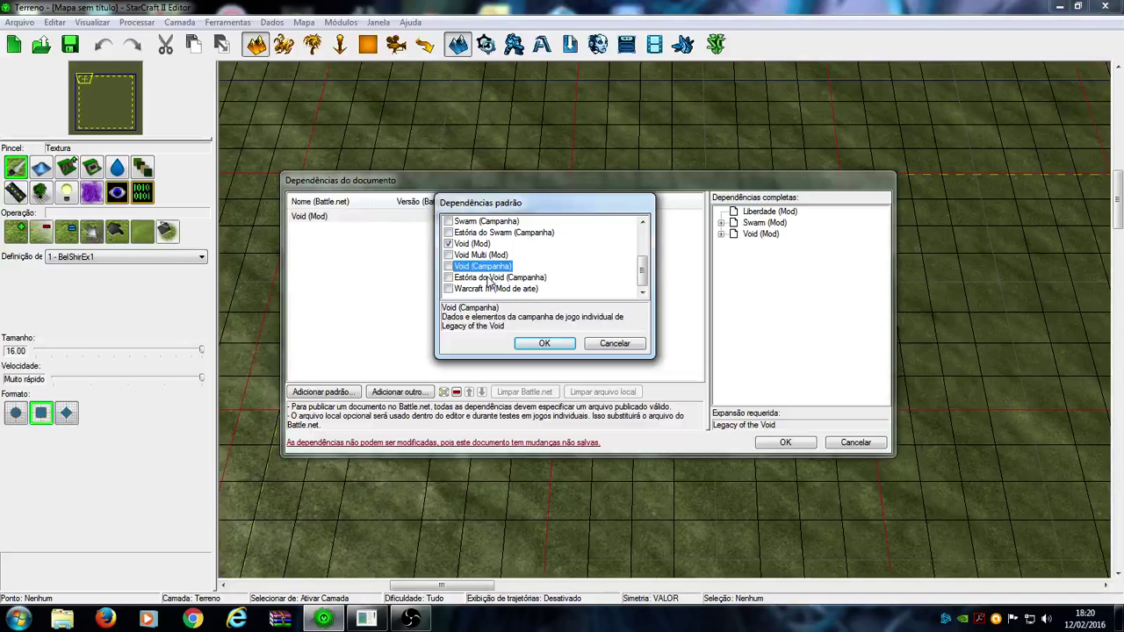
# Compare the descriptions of the three campaign dependencies: Liberdade (Campanha), Swarm (Campanha) and Void (Campanha).
pyautogui.scroll(1, 545, 264)
pyautogui.scroll(1, 544, 263)
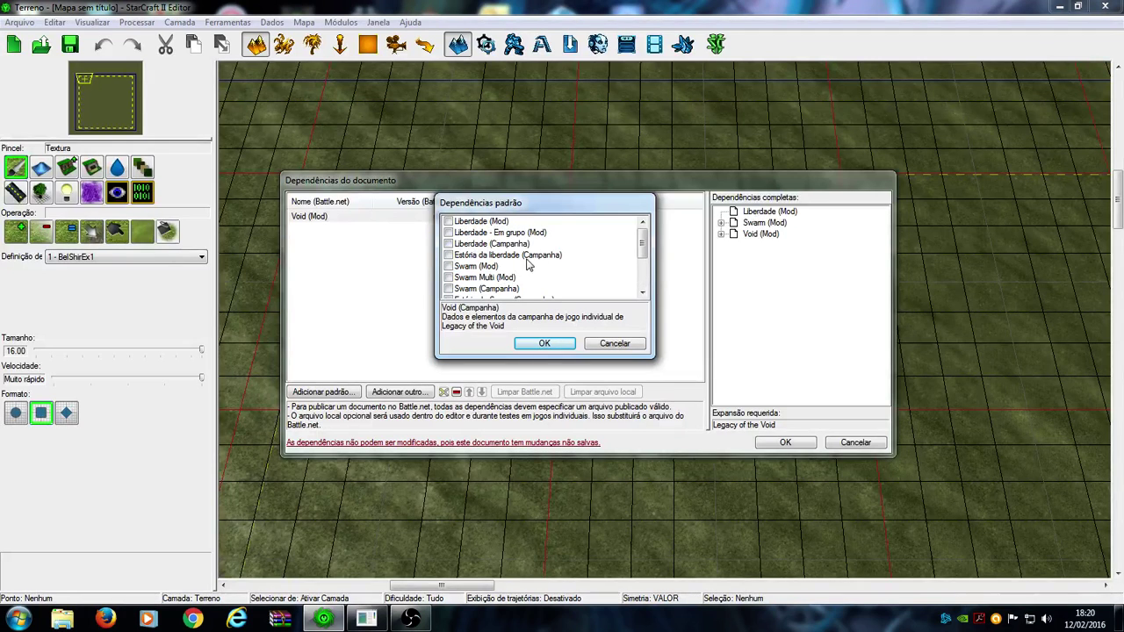
pyautogui.click(475, 244)
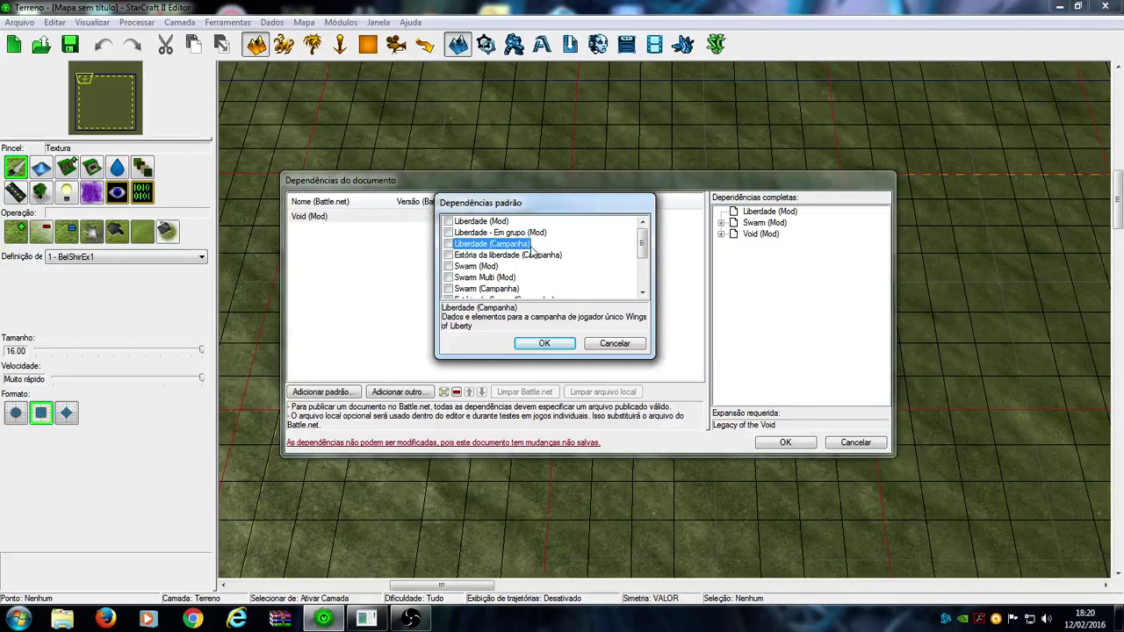
pyautogui.scroll(-1, 524, 251)
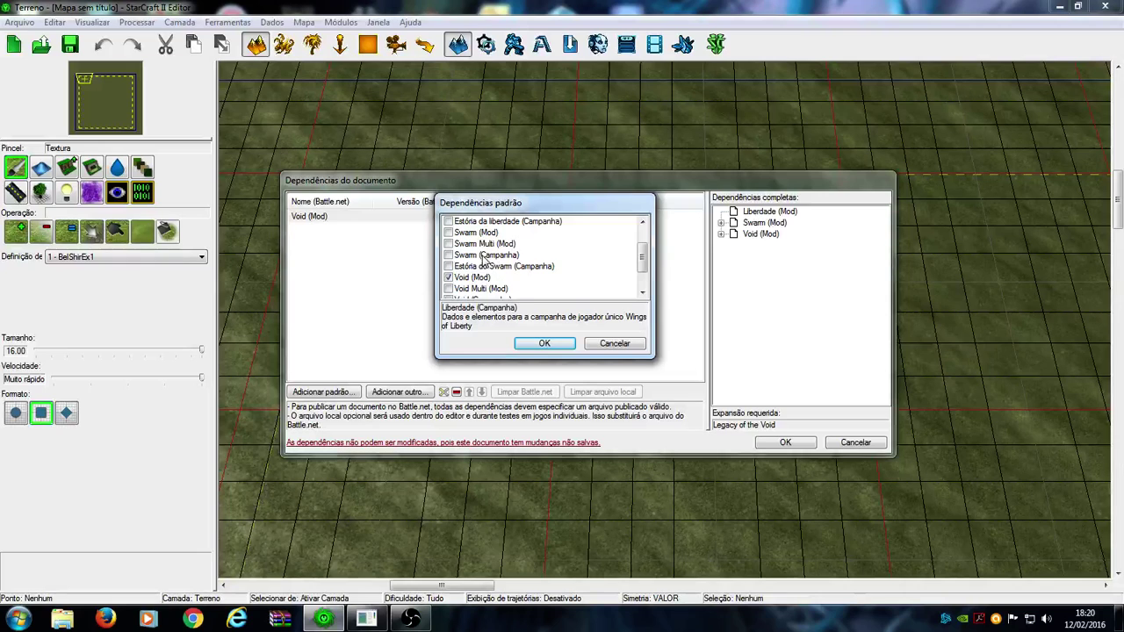
pyautogui.click(482, 256)
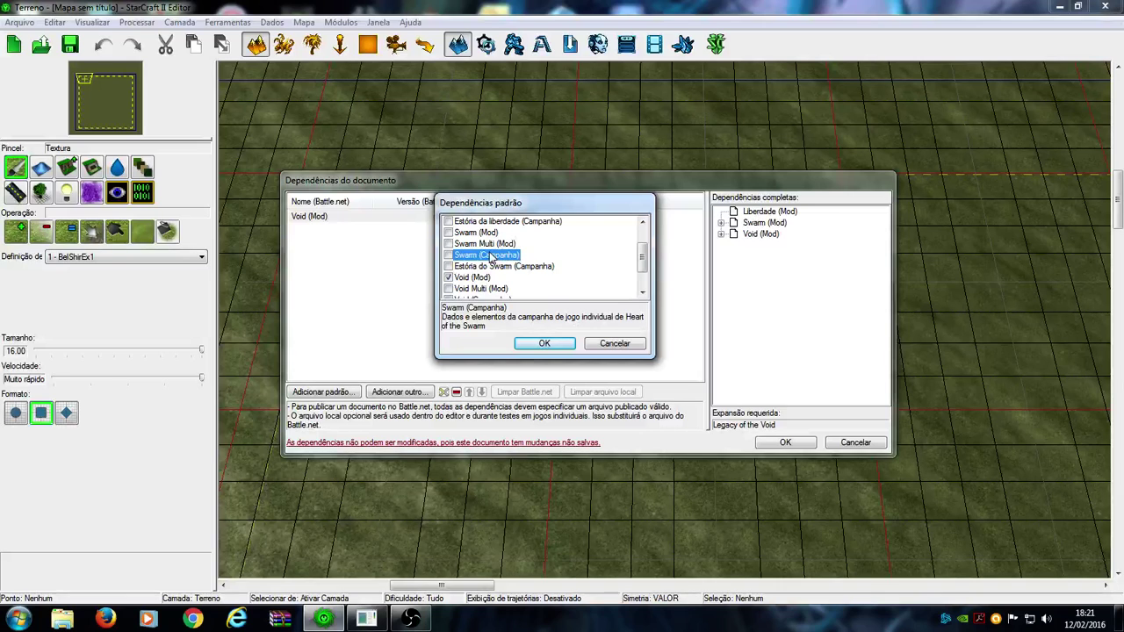
pyautogui.scroll(-1, 523, 254)
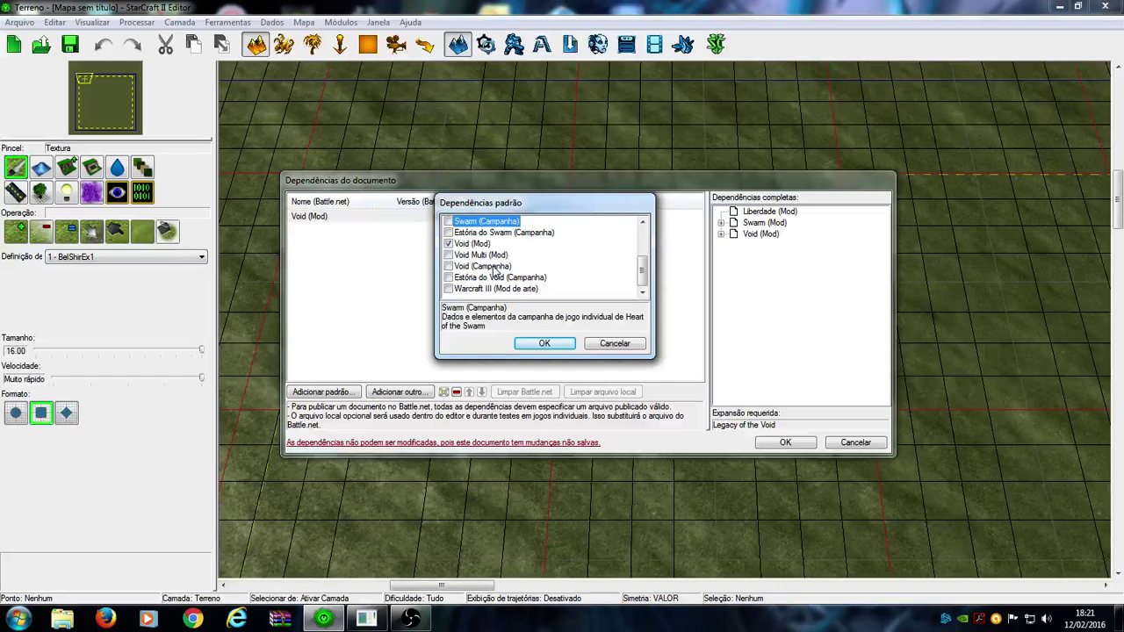
pyautogui.click(496, 268)
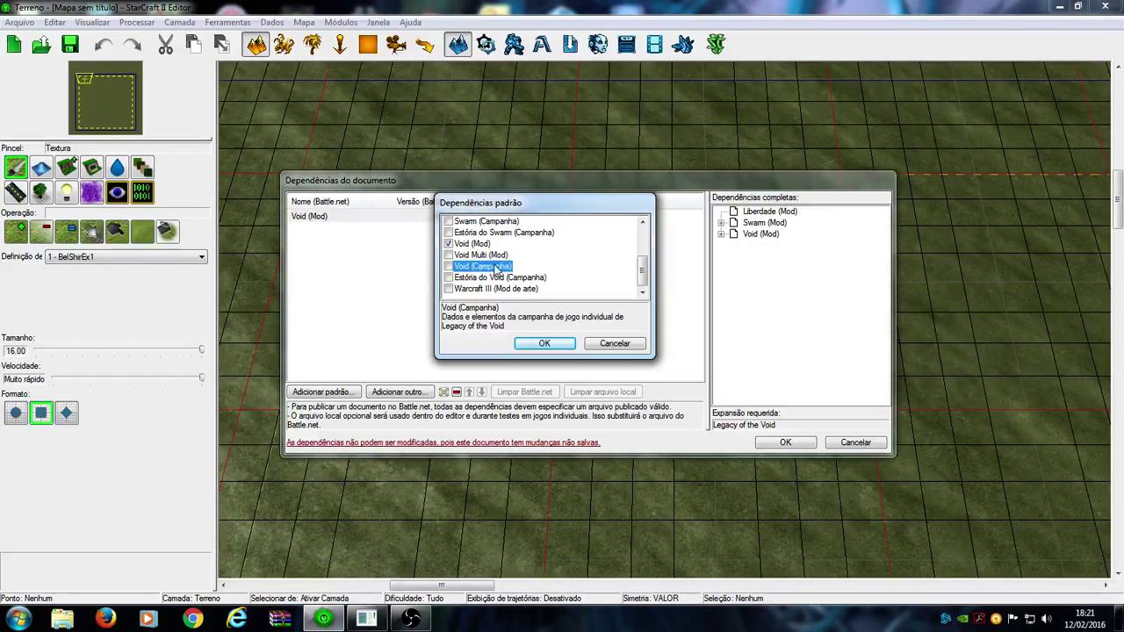
pyautogui.scroll(2, 505, 270)
pyautogui.scroll(-2, 512, 270)
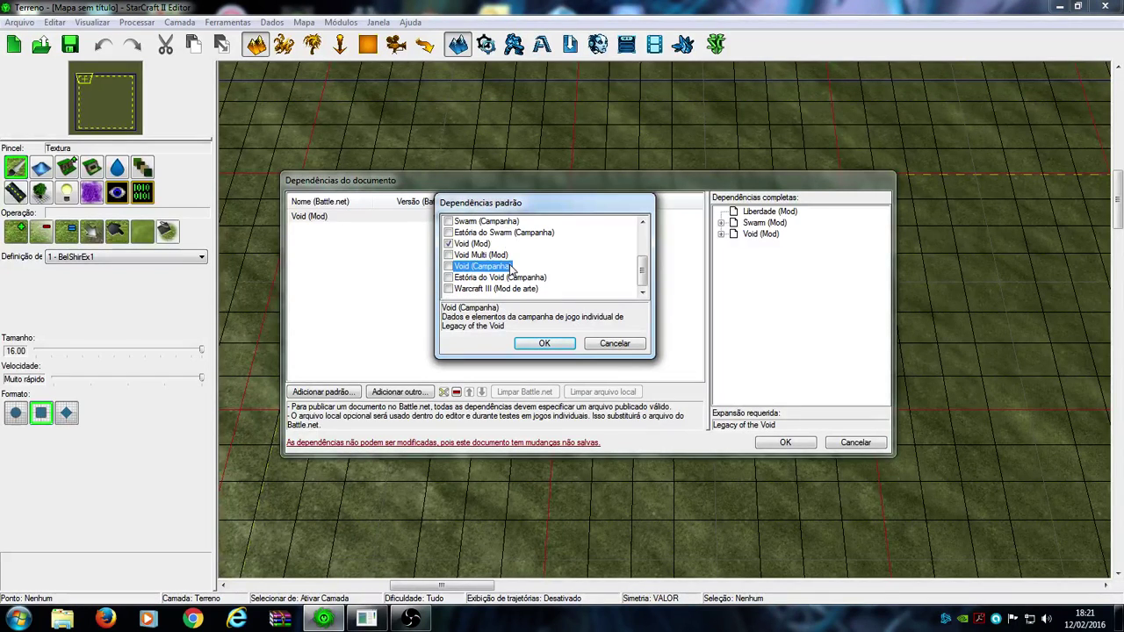
# Mark Void Multi (Mod), Void (Campanha) and Estória do Void (Campanha) in addition to Void (Mod), and review the list.
pyautogui.click(448, 255)
pyautogui.click(448, 266)
pyautogui.click(449, 278)
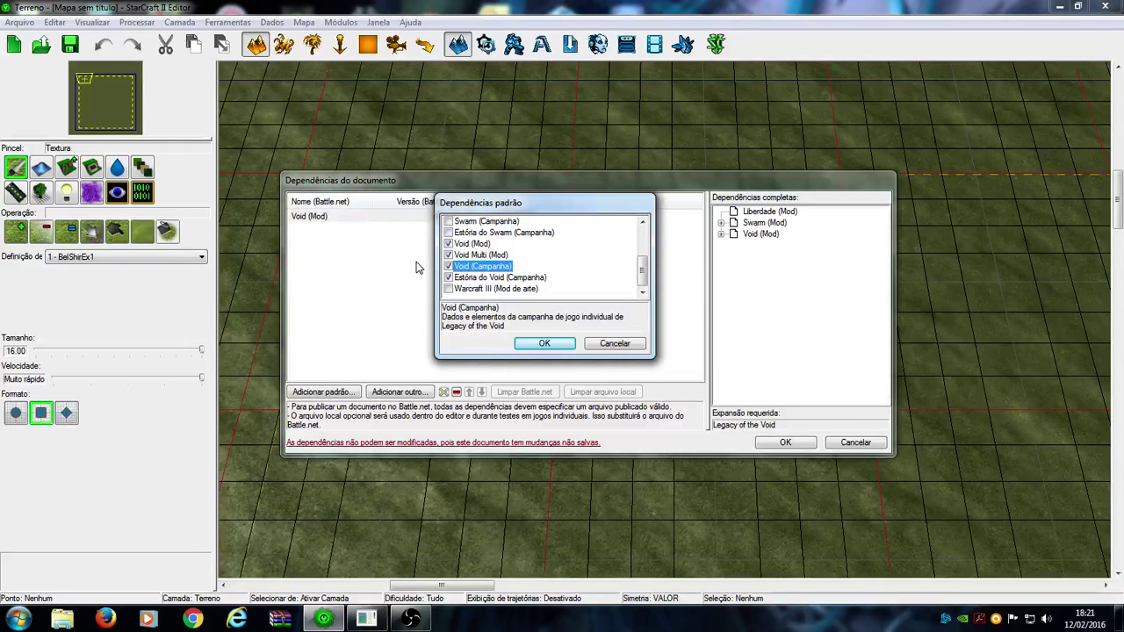
pyautogui.scroll(2, 501, 268)
pyautogui.scroll(-2, 525, 257)
pyautogui.scroll(1, 646, 255)
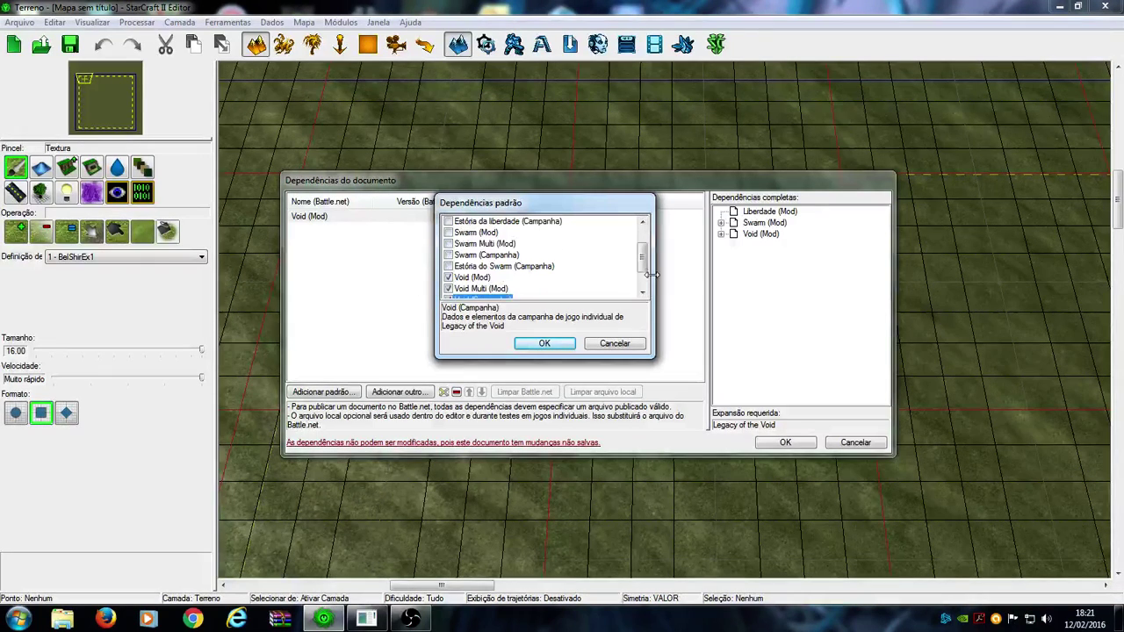
pyautogui.scroll(-1, 646, 264)
pyautogui.scroll(2, 451, 250)
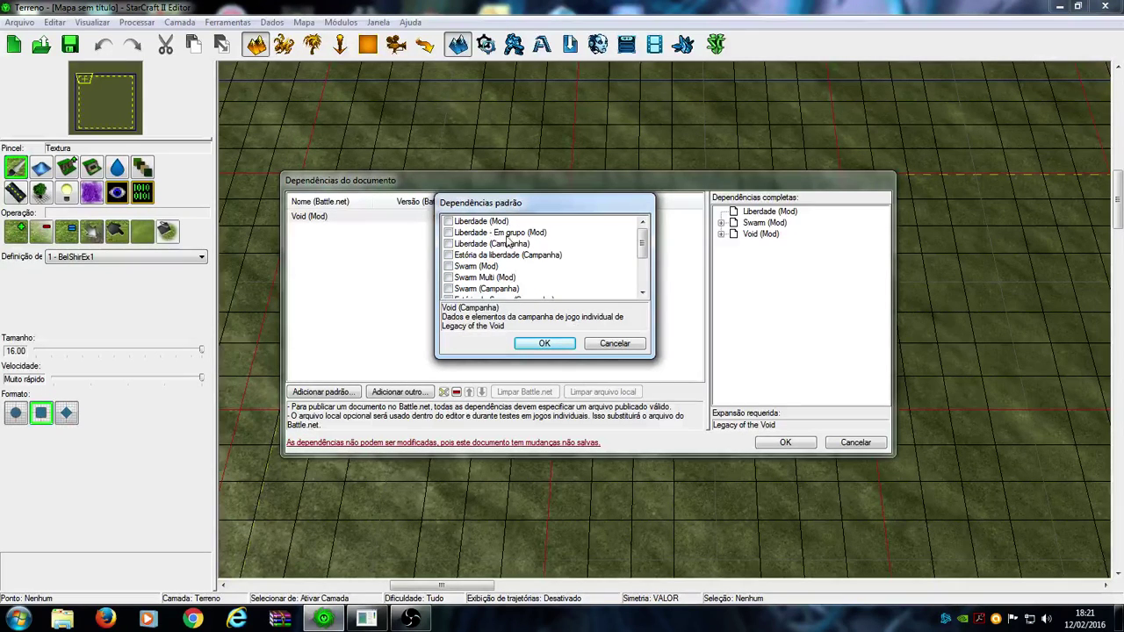
# Mark Swarm (Mod) alongside the Void dependencies and compare the Swarm and Void entries in the list.
pyautogui.click(447, 266)
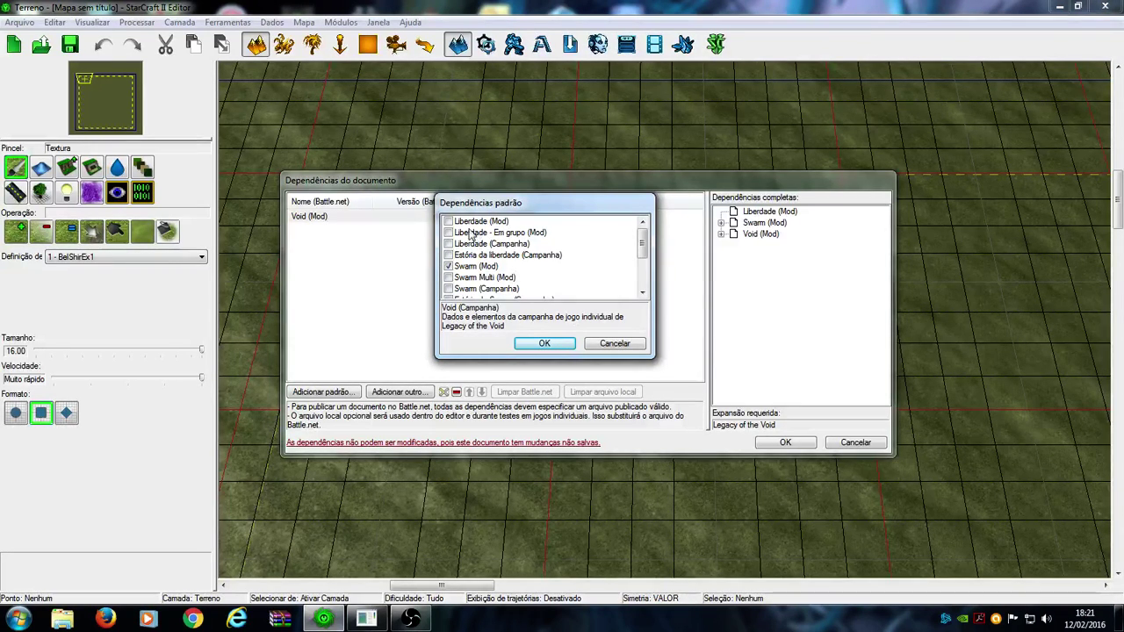
pyautogui.scroll(-2, 510, 247)
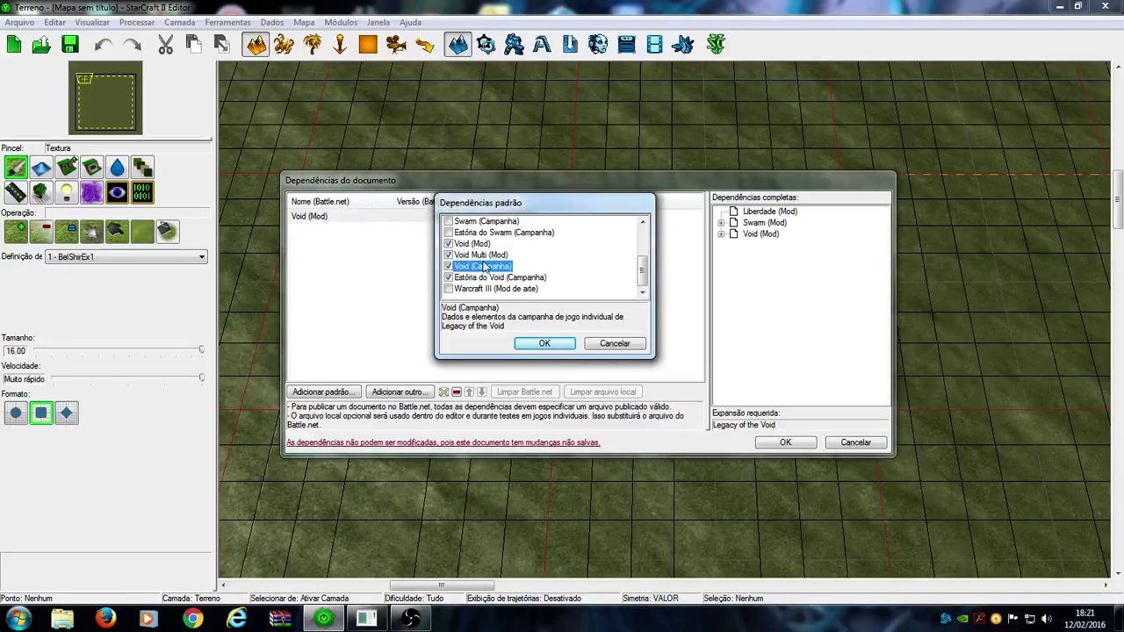
pyautogui.scroll(2, 485, 266)
pyautogui.scroll(-2, 487, 267)
pyautogui.scroll(2, 501, 269)
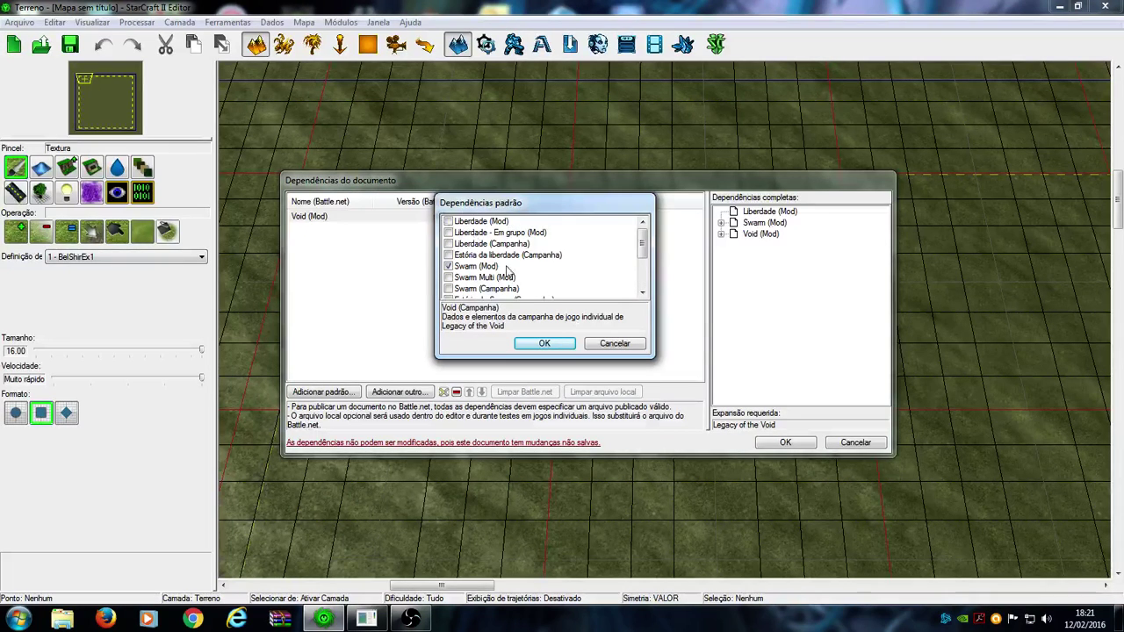
# Leave only Void (Mod) marked among the Void entries, and read the descriptions of Void Multi (Mod) and Void (Campanha).
pyautogui.scroll(-2, 506, 270)
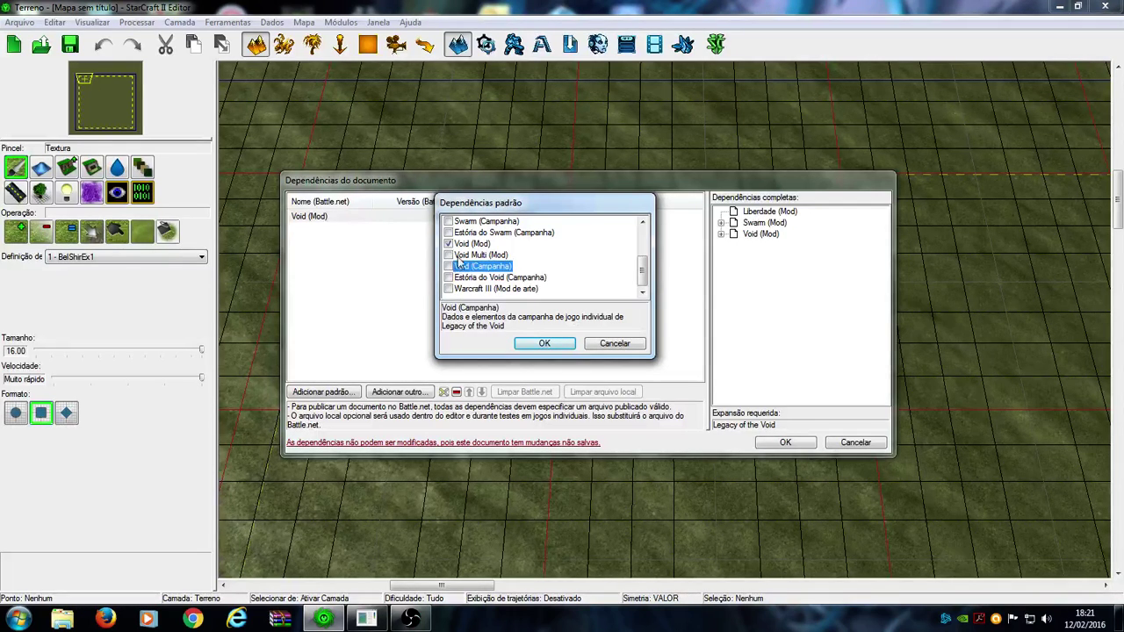
pyautogui.click(449, 244)
pyautogui.click(470, 256)
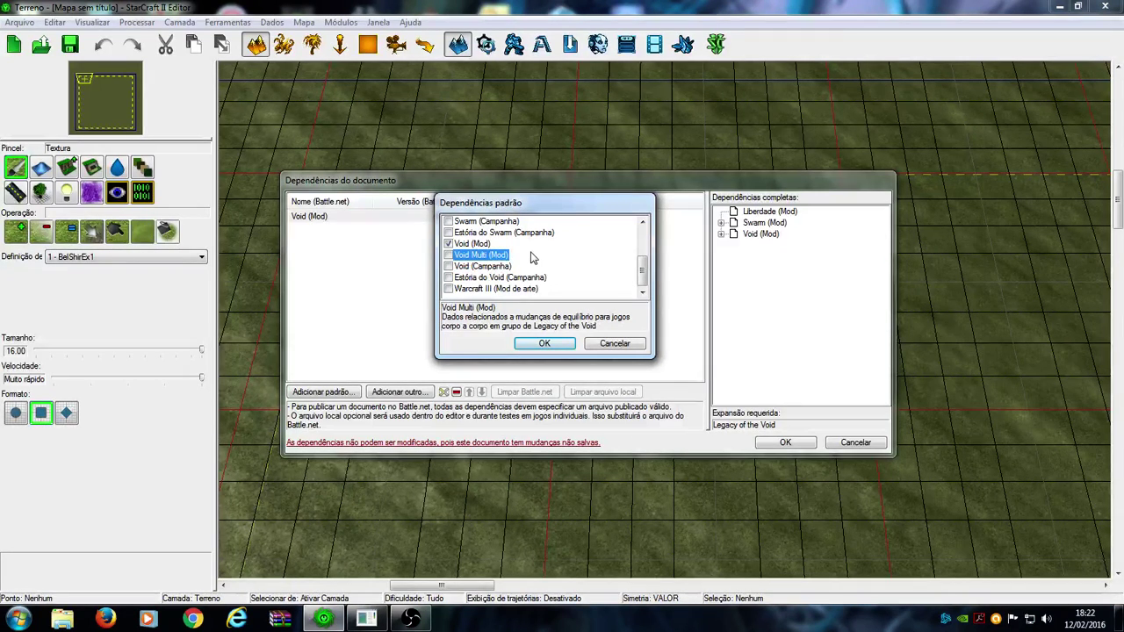
pyautogui.click(483, 268)
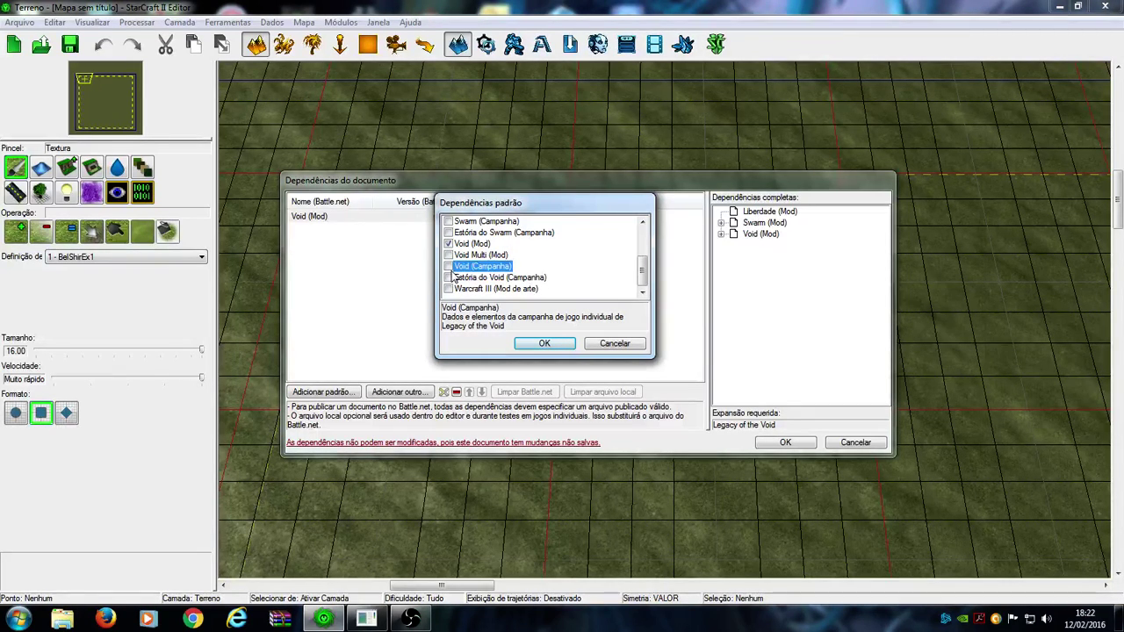
# Try marking Void (Campanha), Estória do Void (Campanha) and Void Multi (Mod), and cancel both dependency dialogs.
pyautogui.click(449, 267)
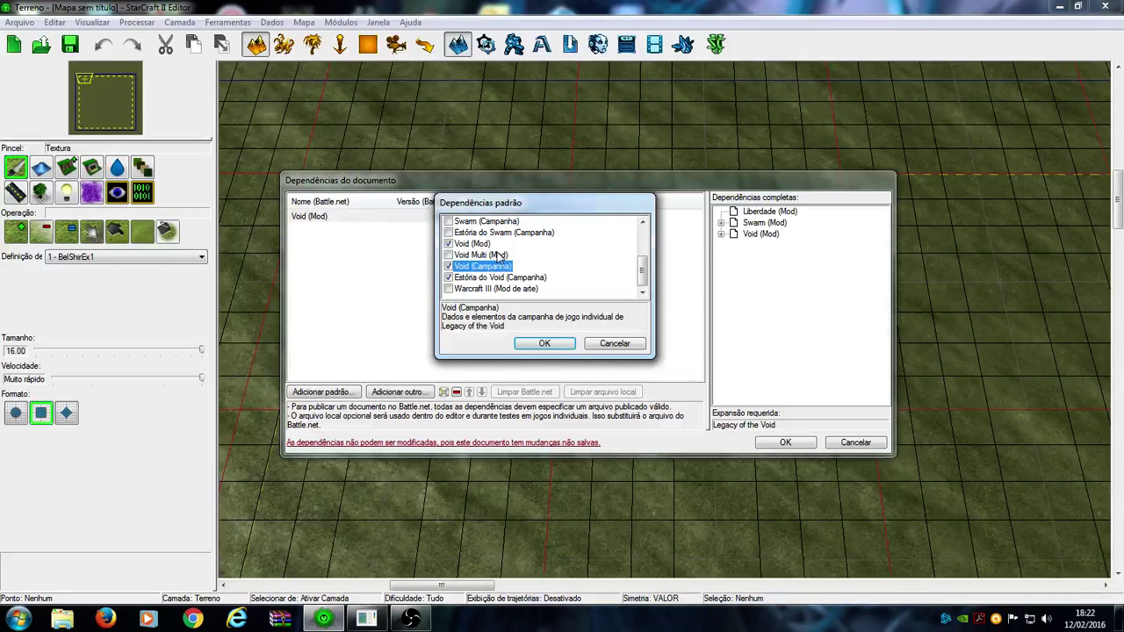
pyautogui.click(447, 255)
pyautogui.click(588, 345)
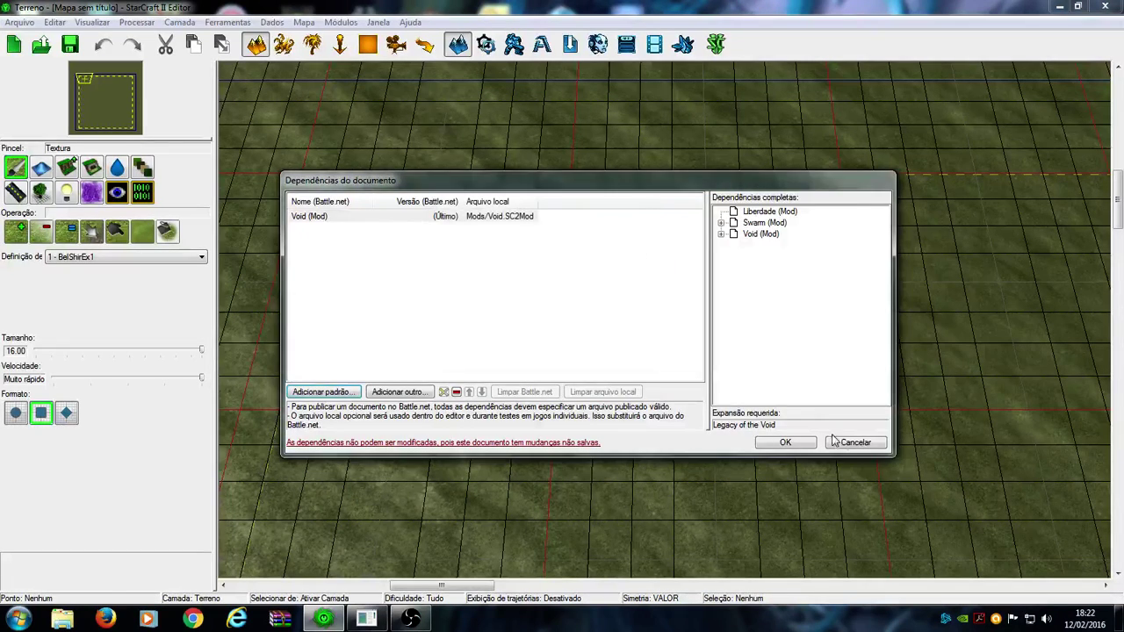
pyautogui.click(836, 442)
# Save the map in the StarCraft II documents folder as "Tutorial Editor1", a StarCraft II map file (.SC2Map).
pyautogui.moveTo(432, 219); pyautogui.dragTo(425, 209, button='right')
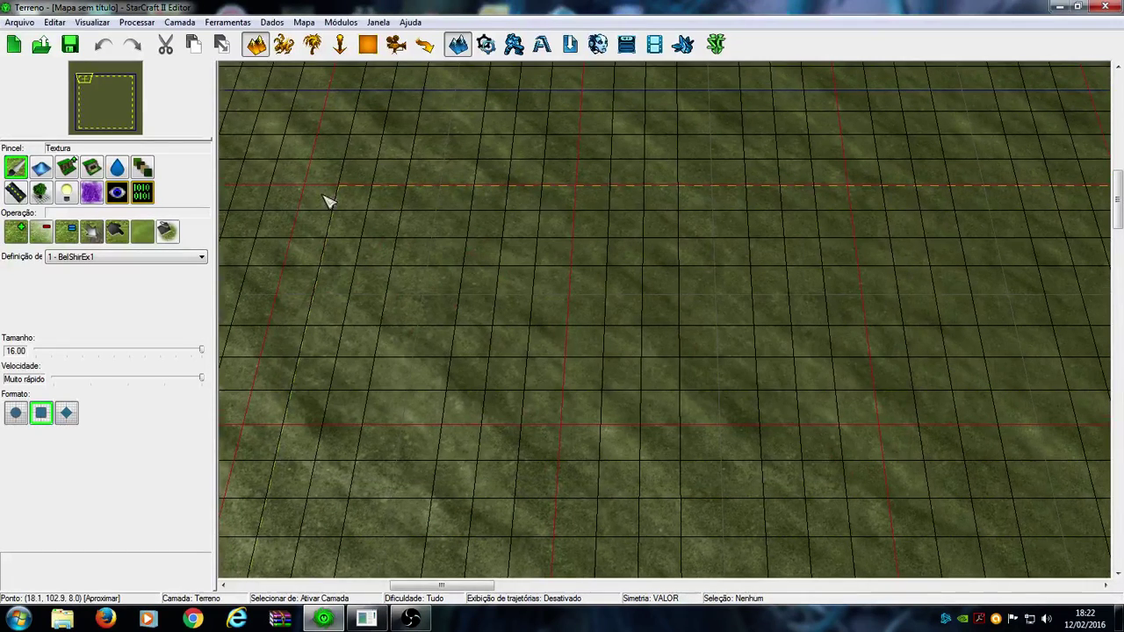
pyautogui.click(70, 45)
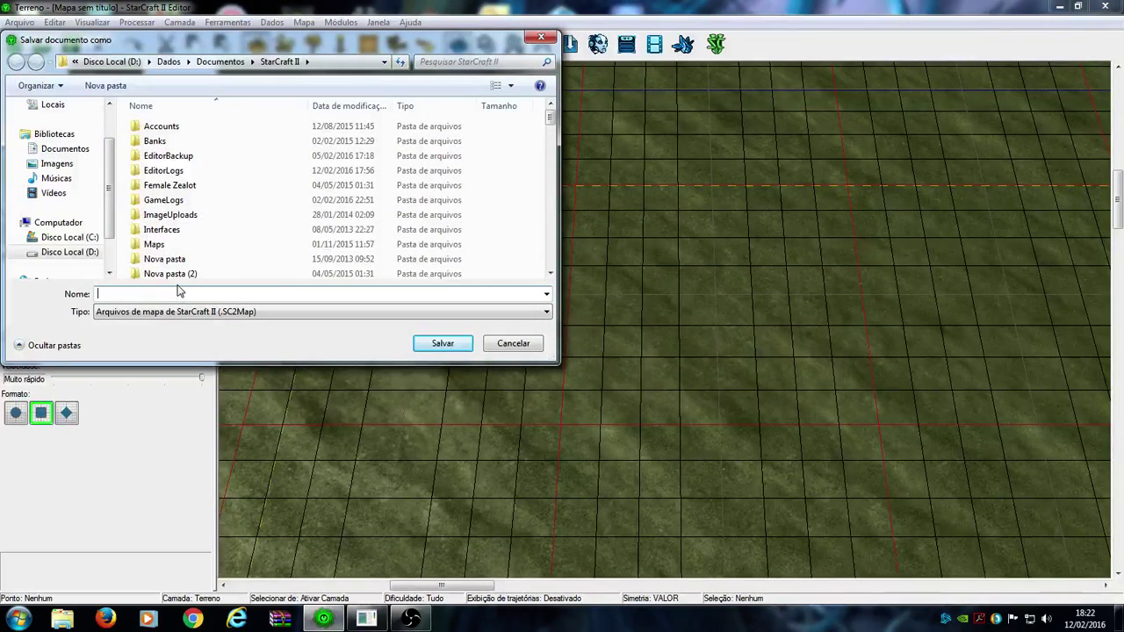
pyautogui.write('Tu')
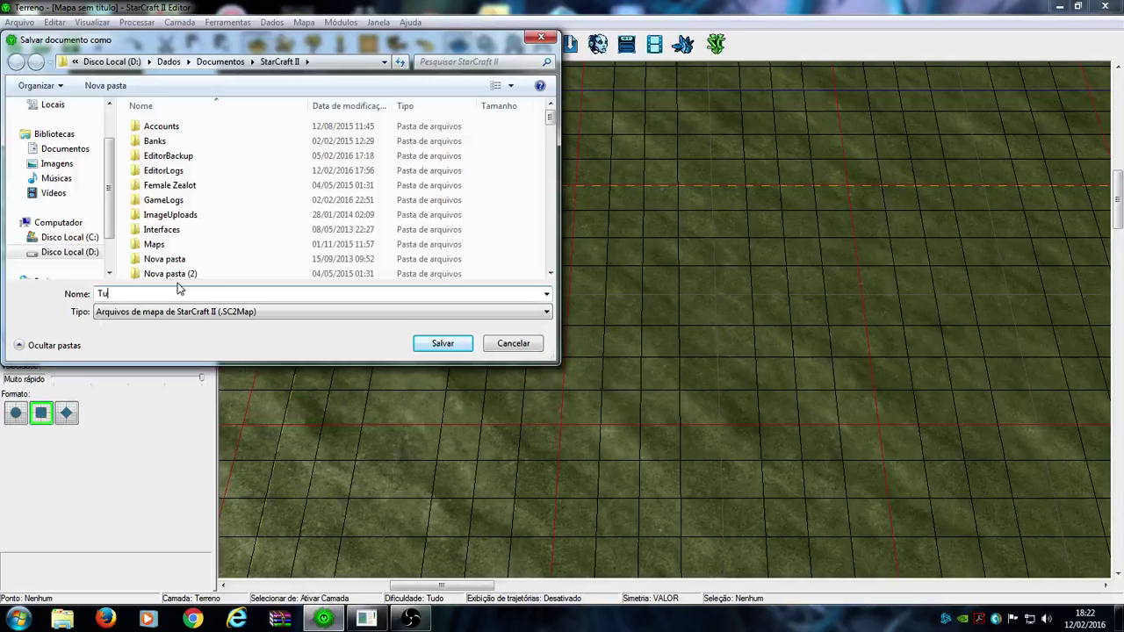
pyautogui.write('toria')
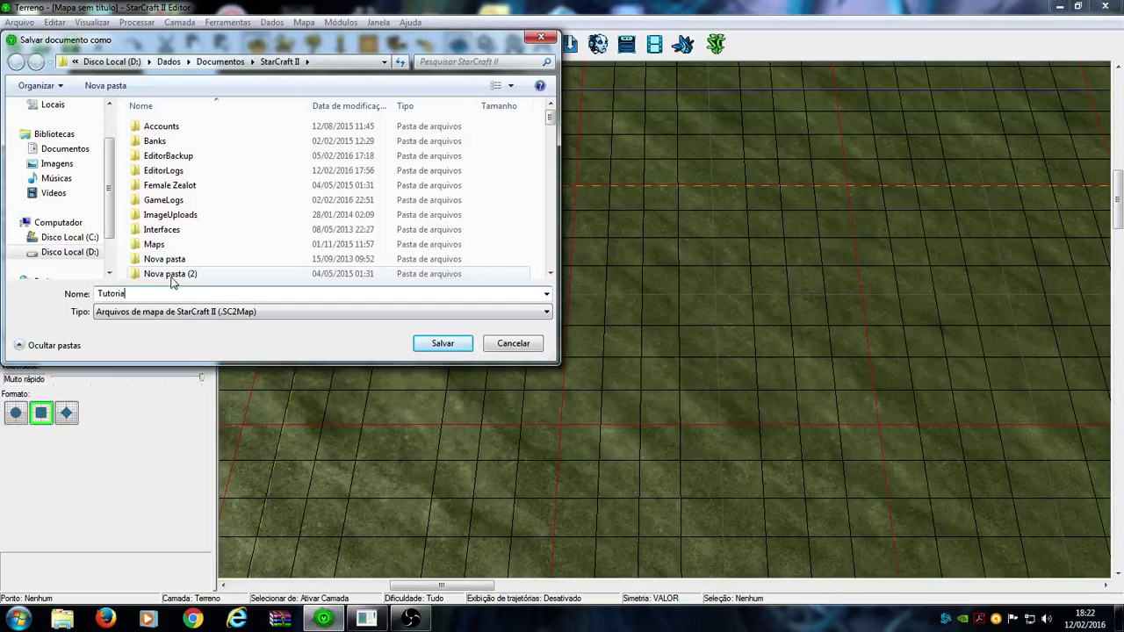
pyautogui.write('l Editor1')
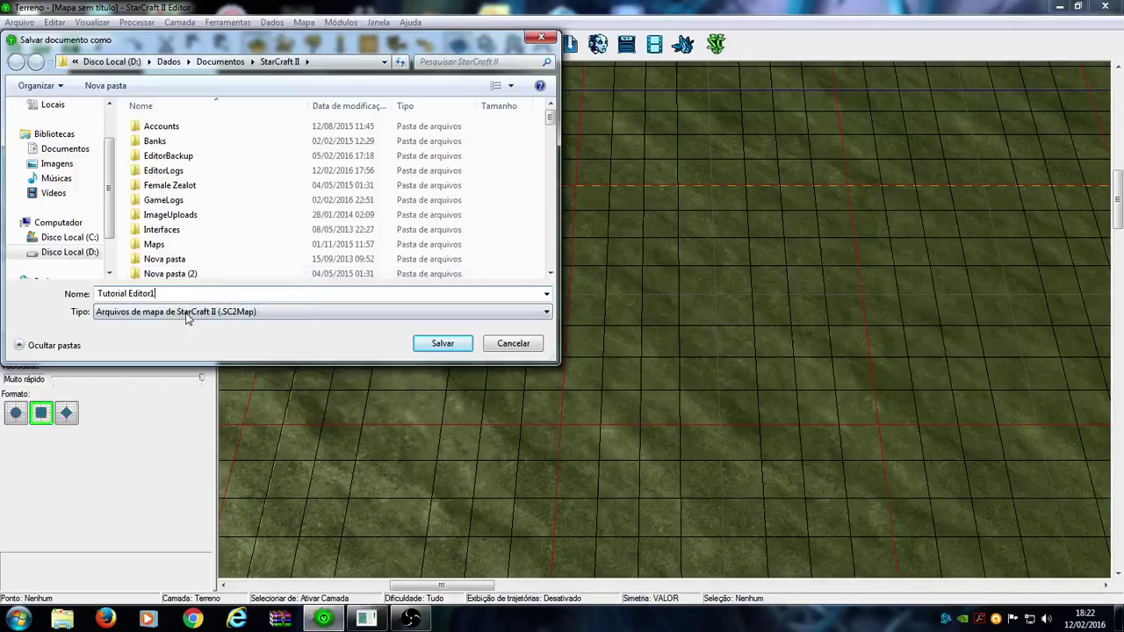
pyautogui.click(432, 344)
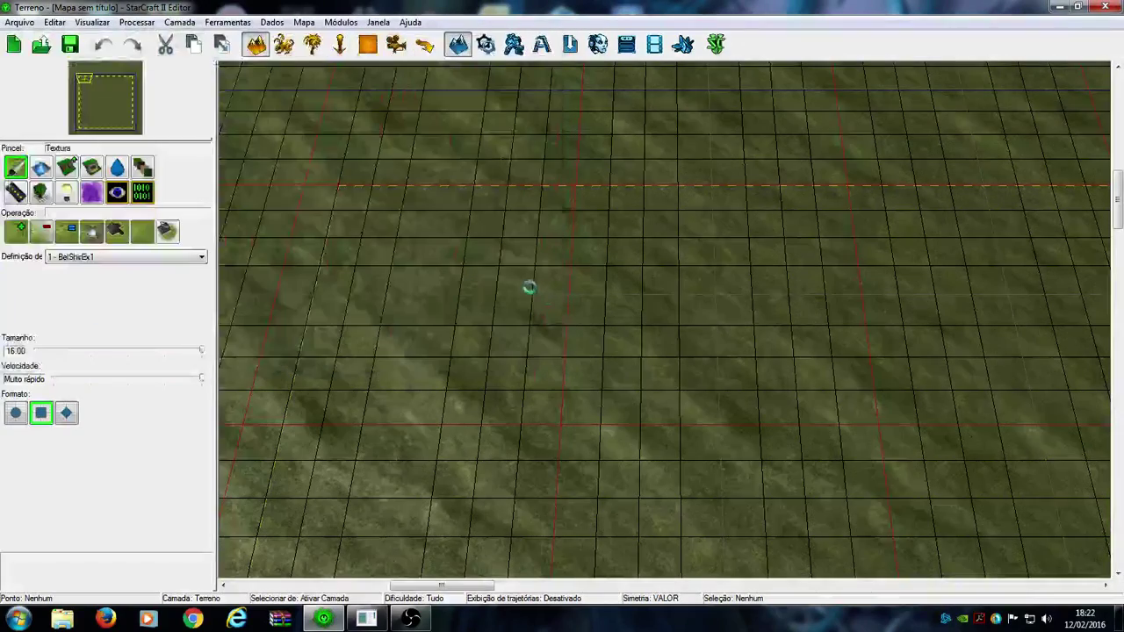
pyautogui.moveTo(522, 281); pyautogui.dragTo(569, 205, button='middle')
pyautogui.moveTo(636, 233); pyautogui.dragTo(744, 283, button='middle')
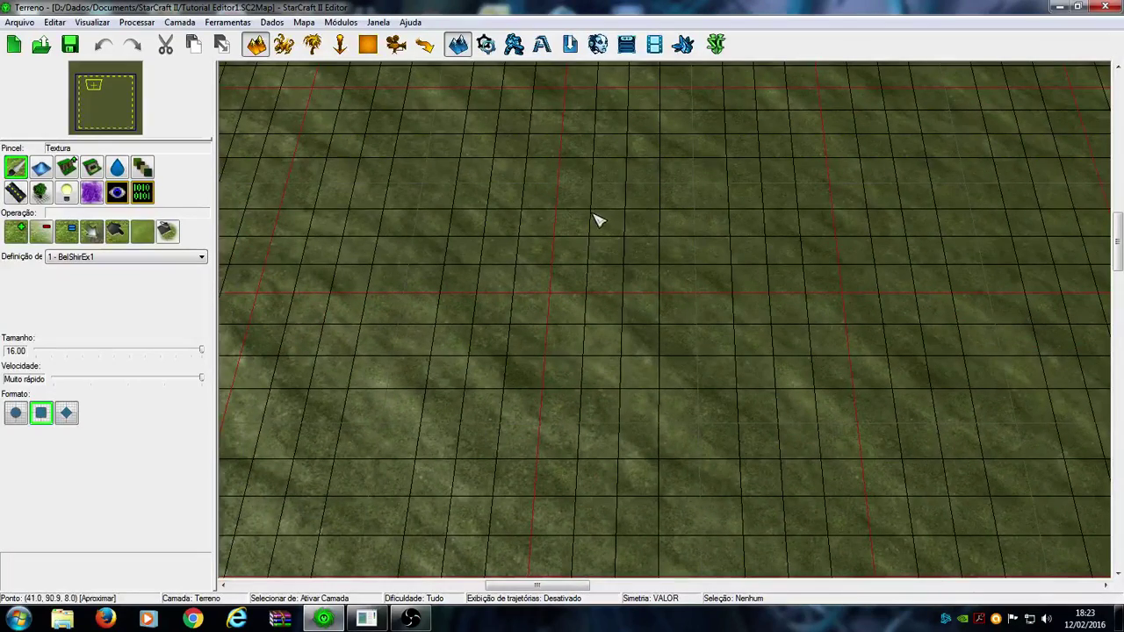
pyautogui.moveTo(707, 256); pyautogui.dragTo(657, 243, button='middle')
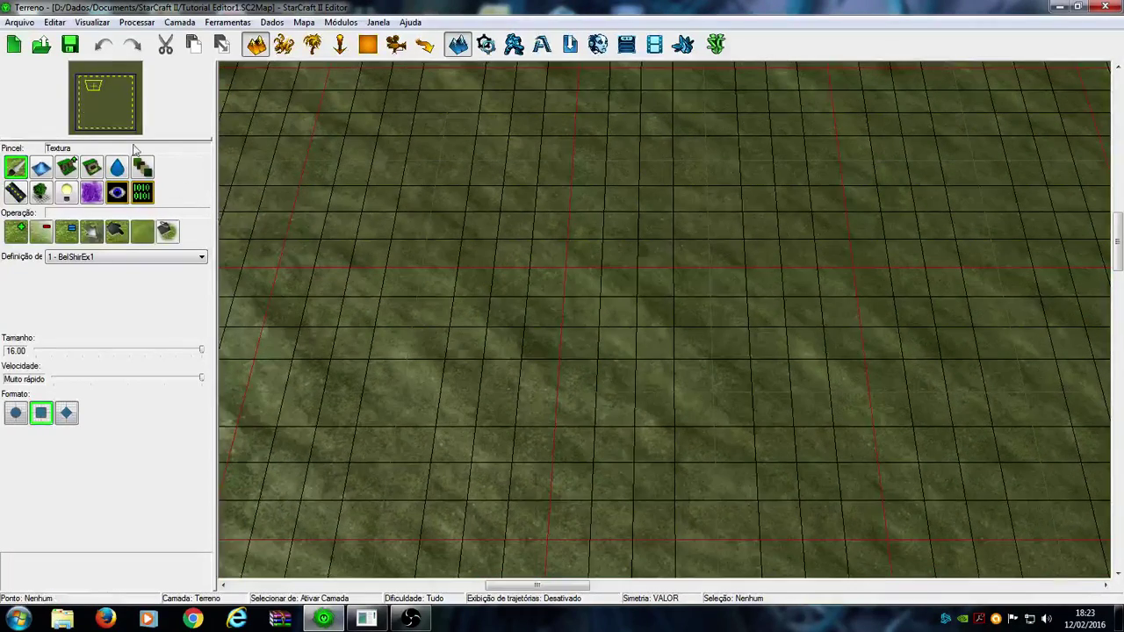
pyautogui.click(14, 44)
pyautogui.click(832, 384)
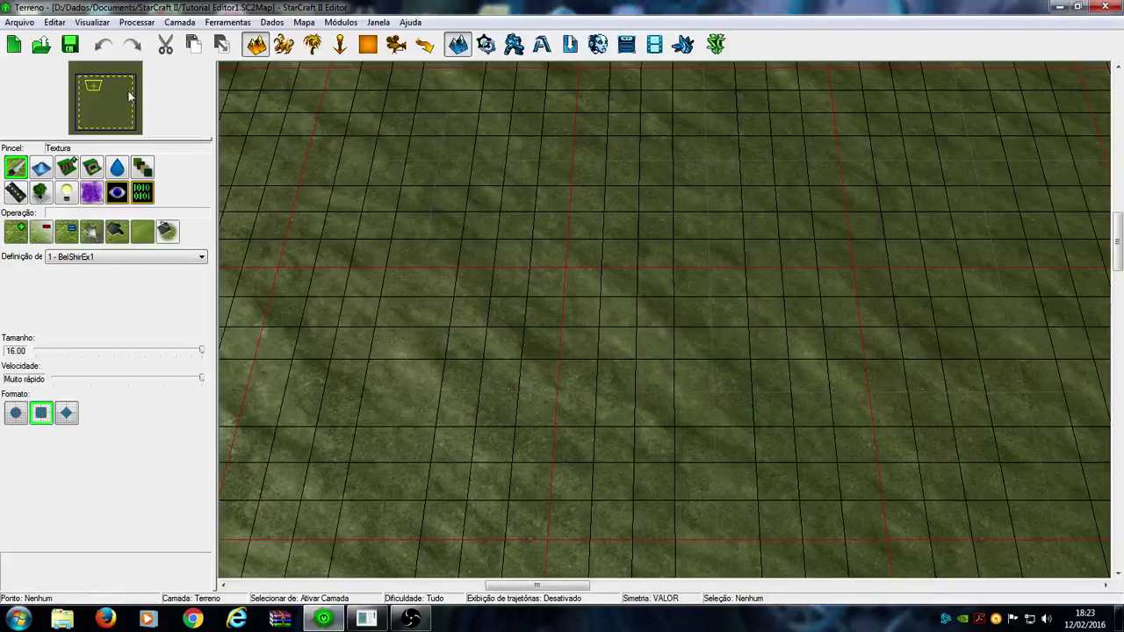
# Review the map's document dependencies and the complete dependency list, and close the dialog without changes.
pyautogui.click(19, 22)
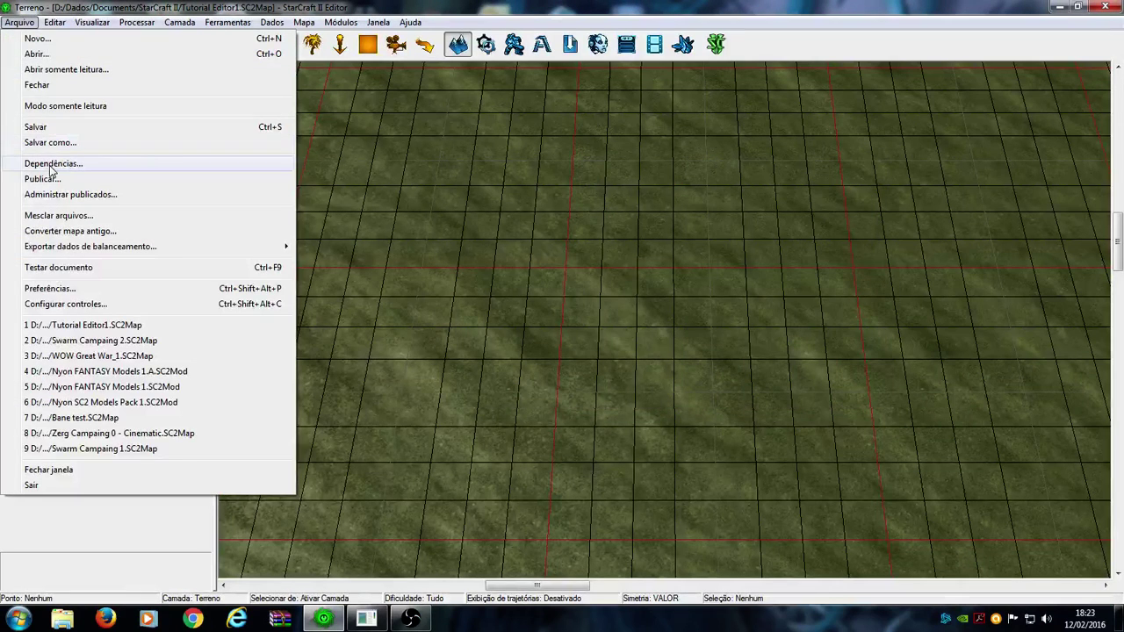
pyautogui.click(49, 166)
pyautogui.click(309, 218)
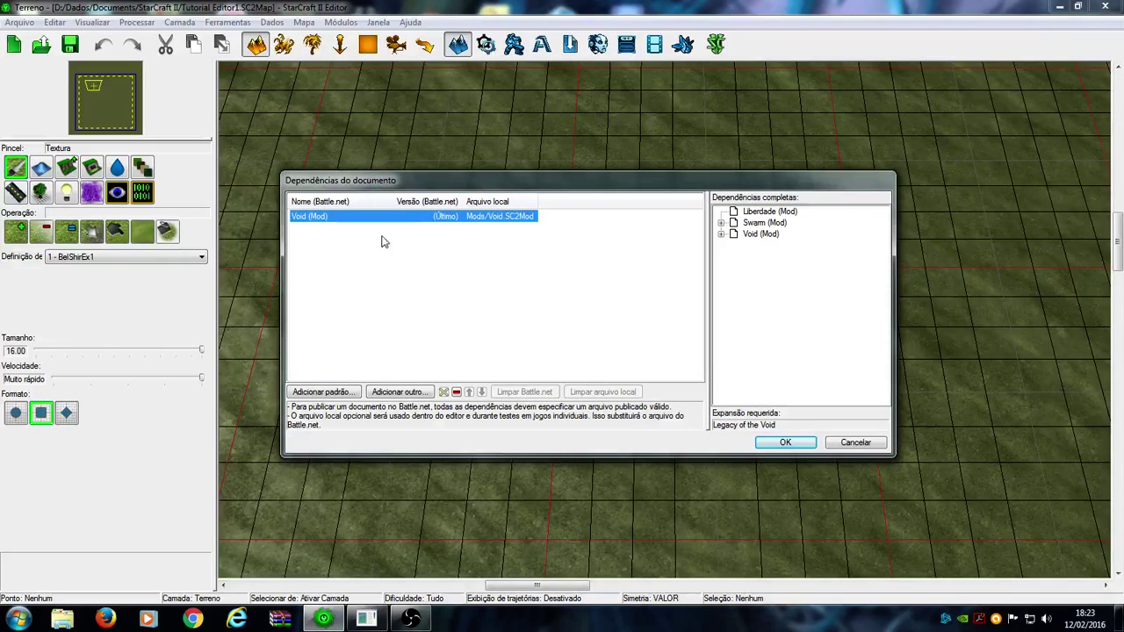
pyautogui.click(855, 442)
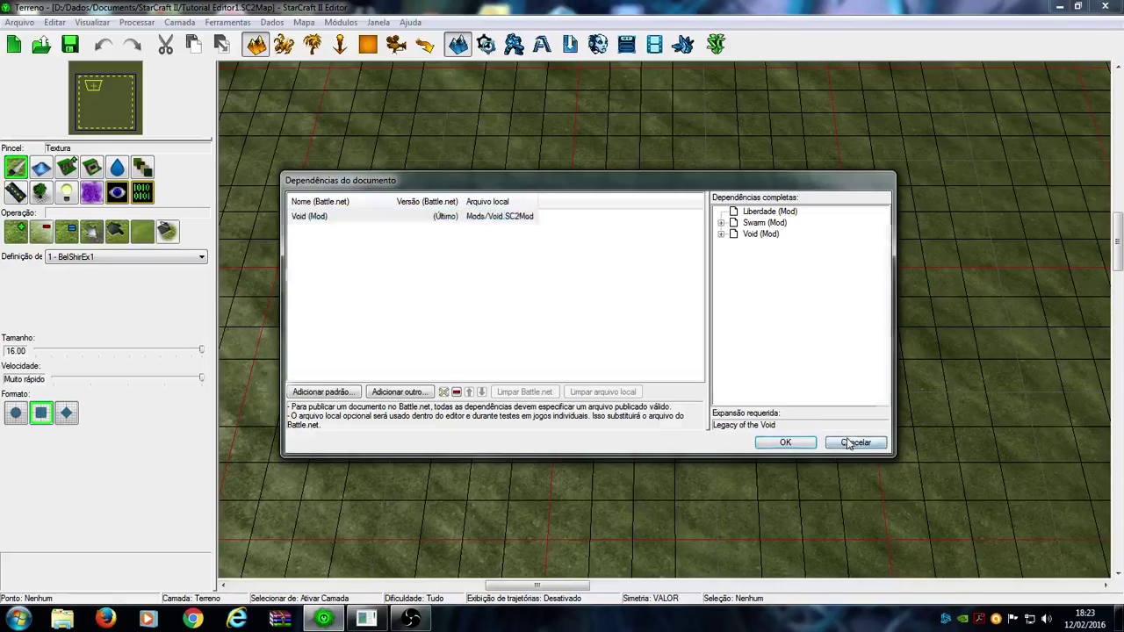
# Switch to the Units layer and browse the unit list from its beginning to its end.
pyautogui.click(284, 44)
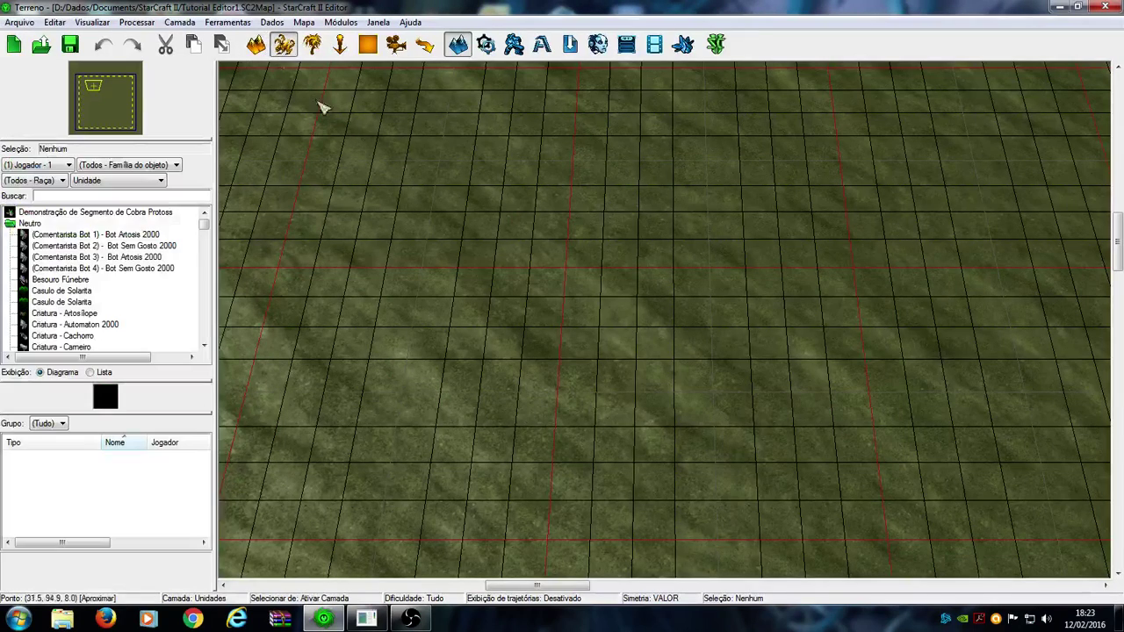
pyautogui.click(86, 211)
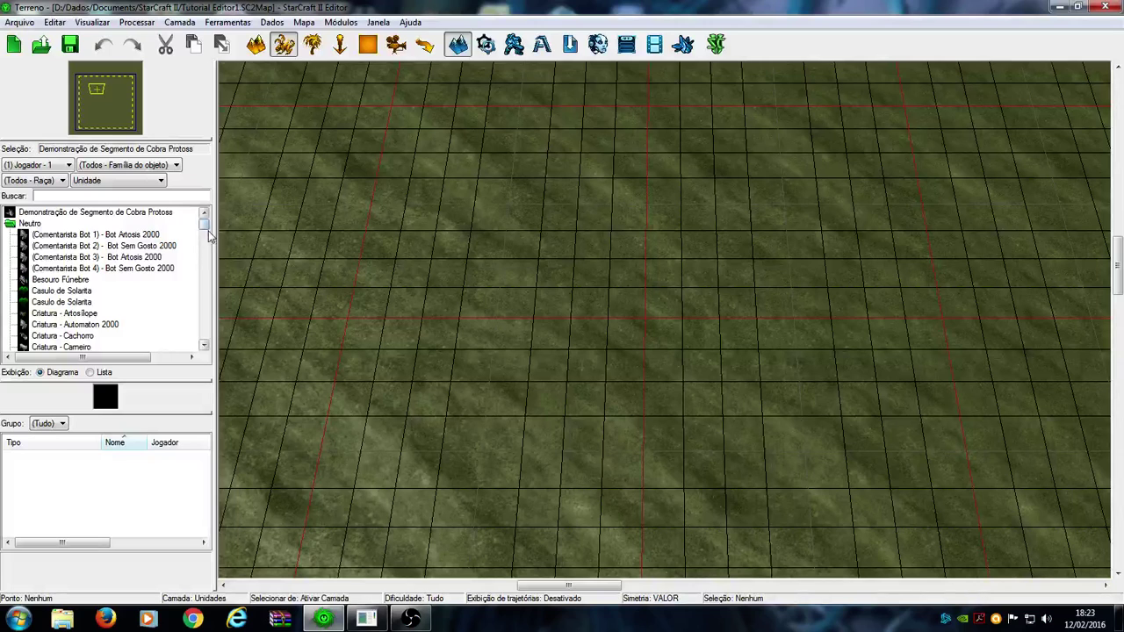
pyautogui.moveTo(203, 226); pyautogui.dragTo(204, 337)
# Browse the palette by object type, checking Herói, Item, Definição and Personagem, and return the filter to Unidade.
pyautogui.click(123, 180)
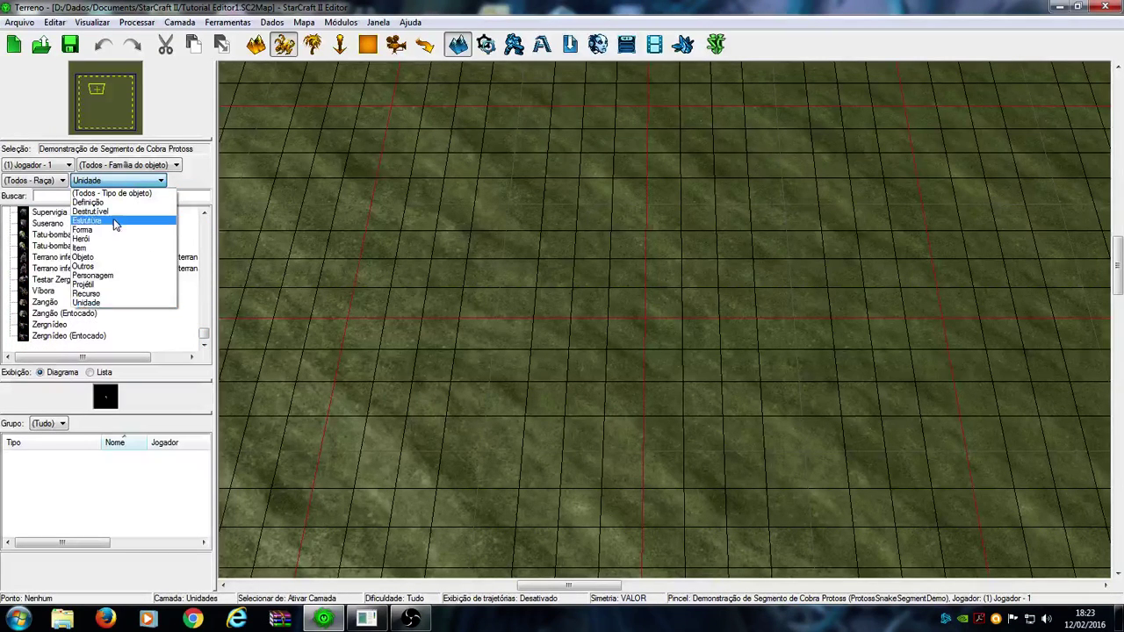
pyautogui.click(77, 233)
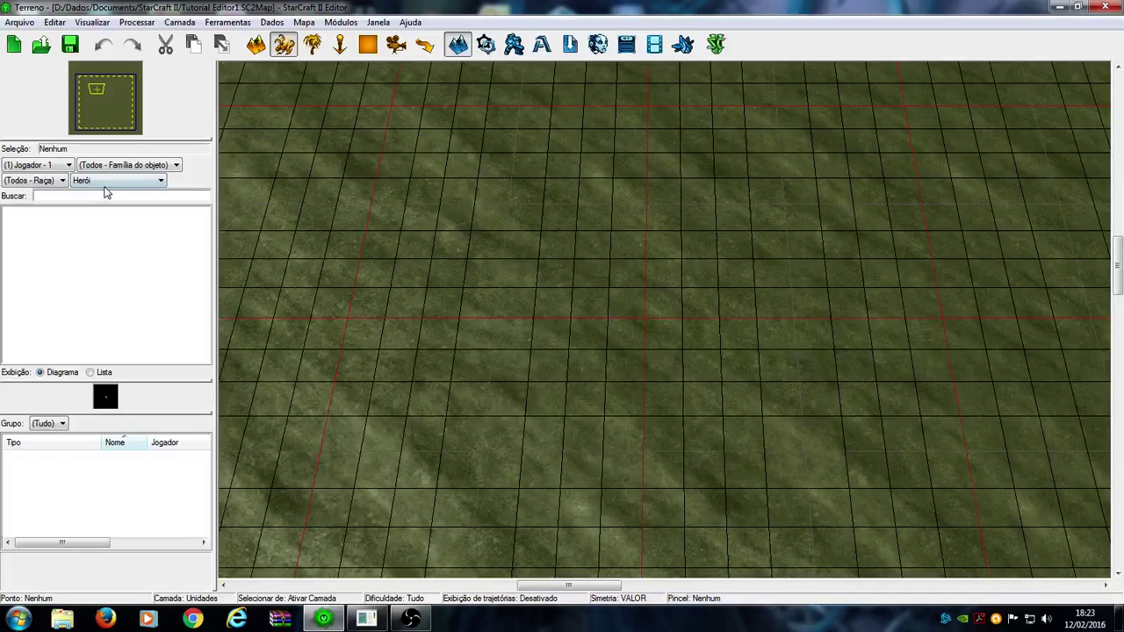
pyautogui.click(108, 181)
pyautogui.click(108, 248)
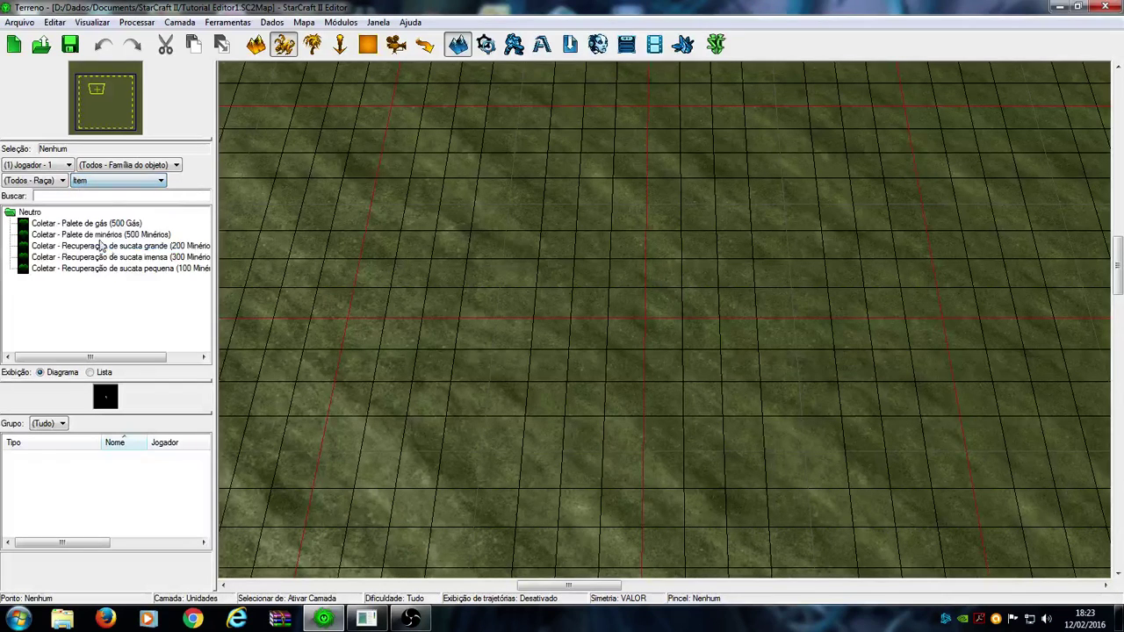
pyautogui.click(161, 180)
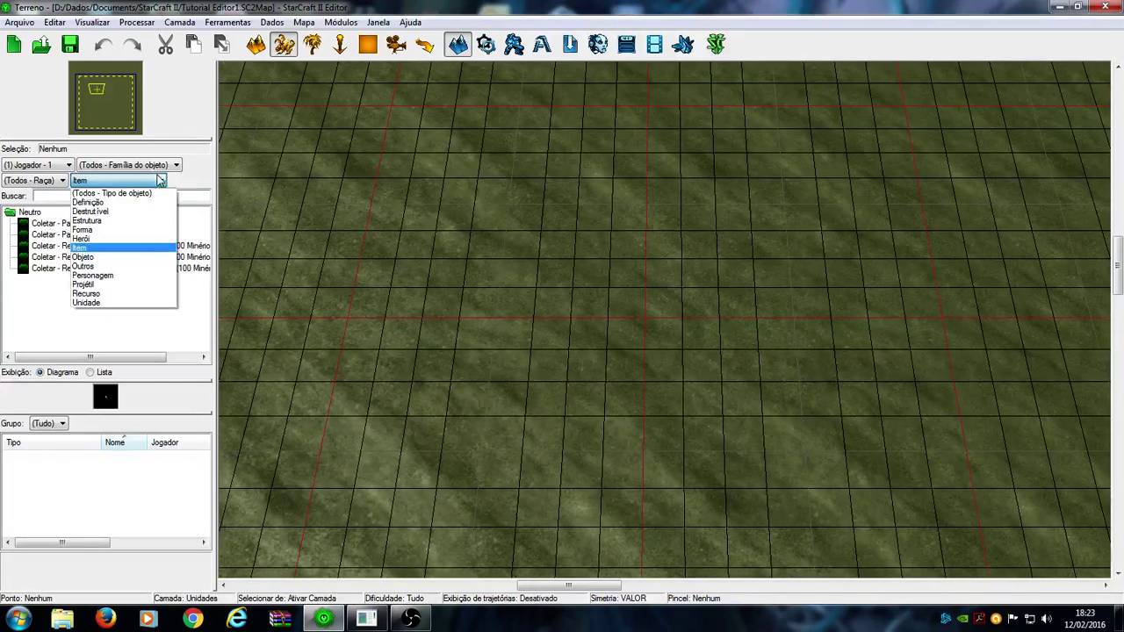
pyautogui.click(124, 204)
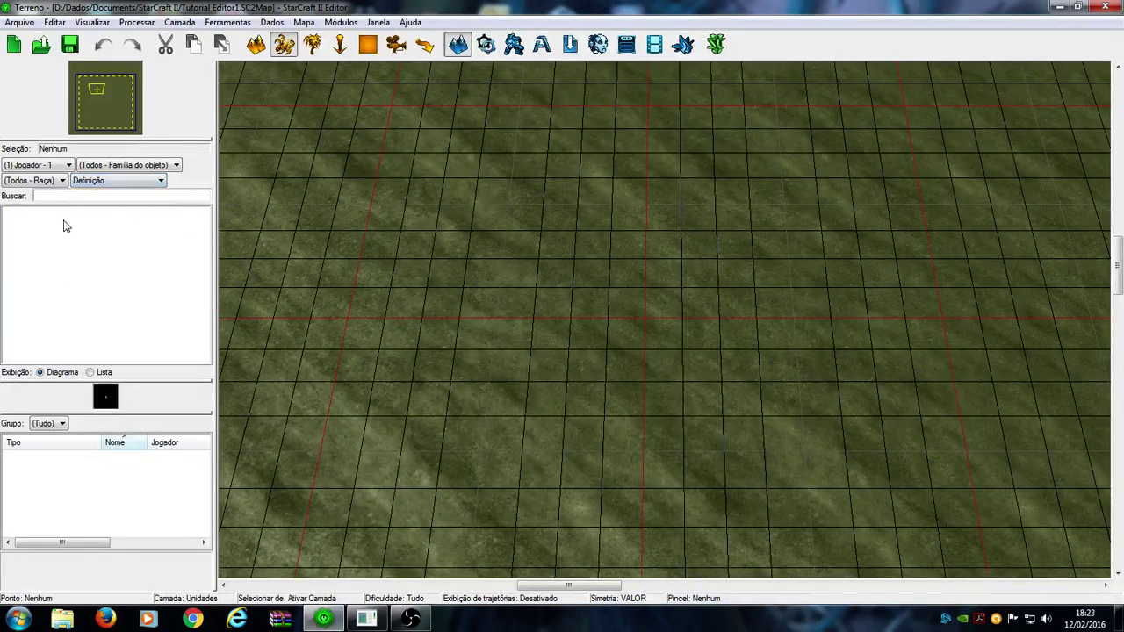
pyautogui.click(132, 180)
pyautogui.click(89, 276)
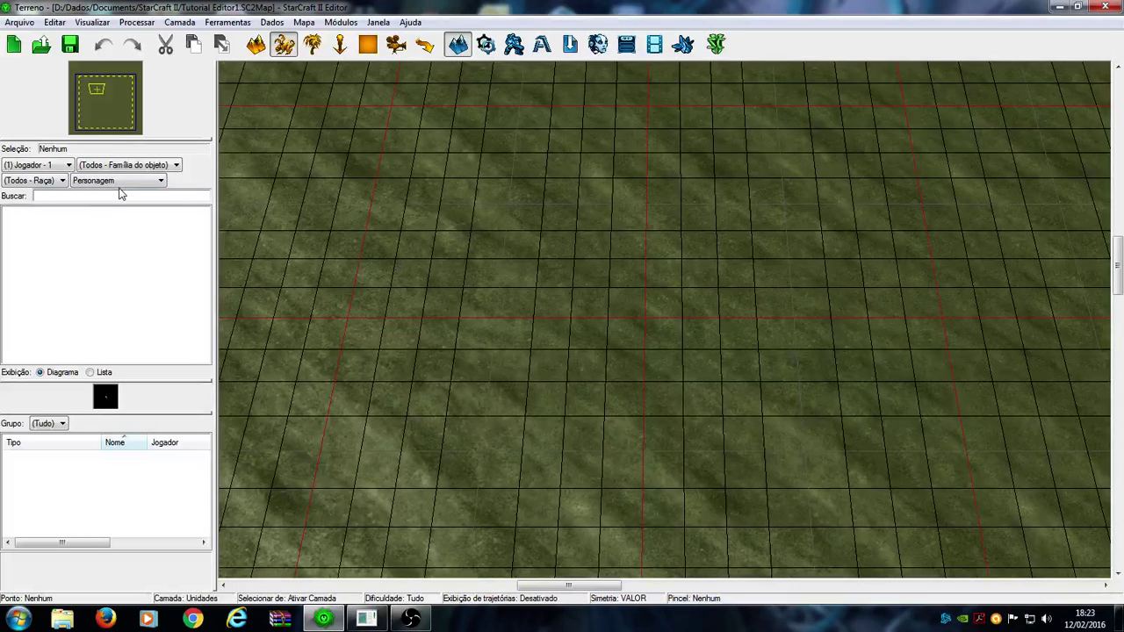
pyautogui.click(123, 181)
pyautogui.click(97, 280)
pyautogui.click(132, 180)
pyautogui.click(111, 303)
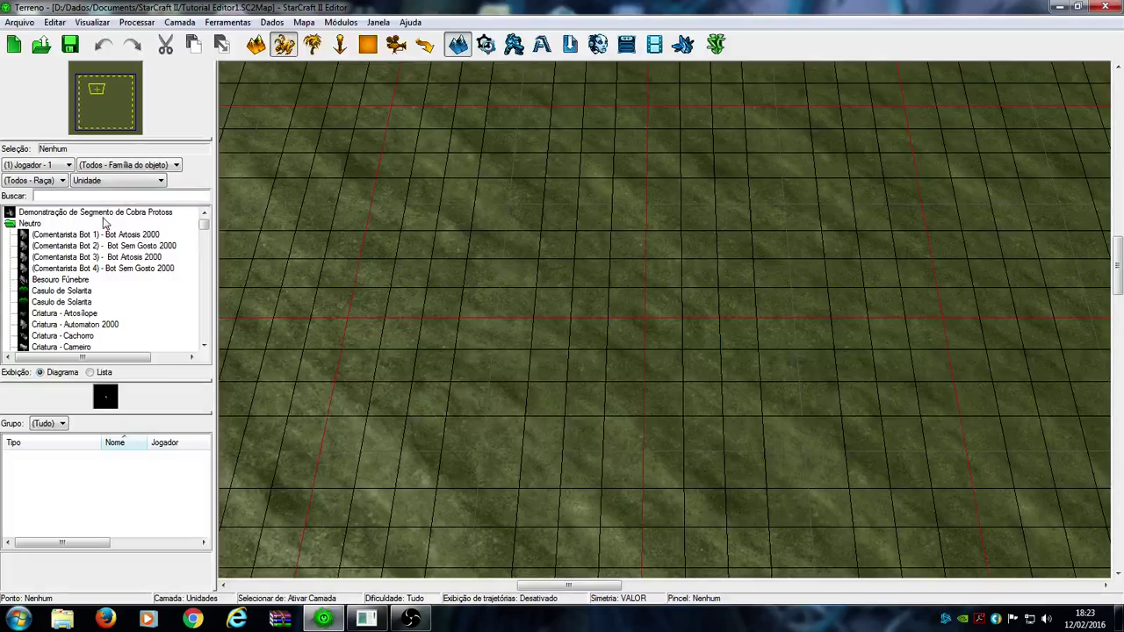
# Filter the palette to Estrutura to view the available structures, and cancel the placement of the bridge.
pyautogui.click(131, 180)
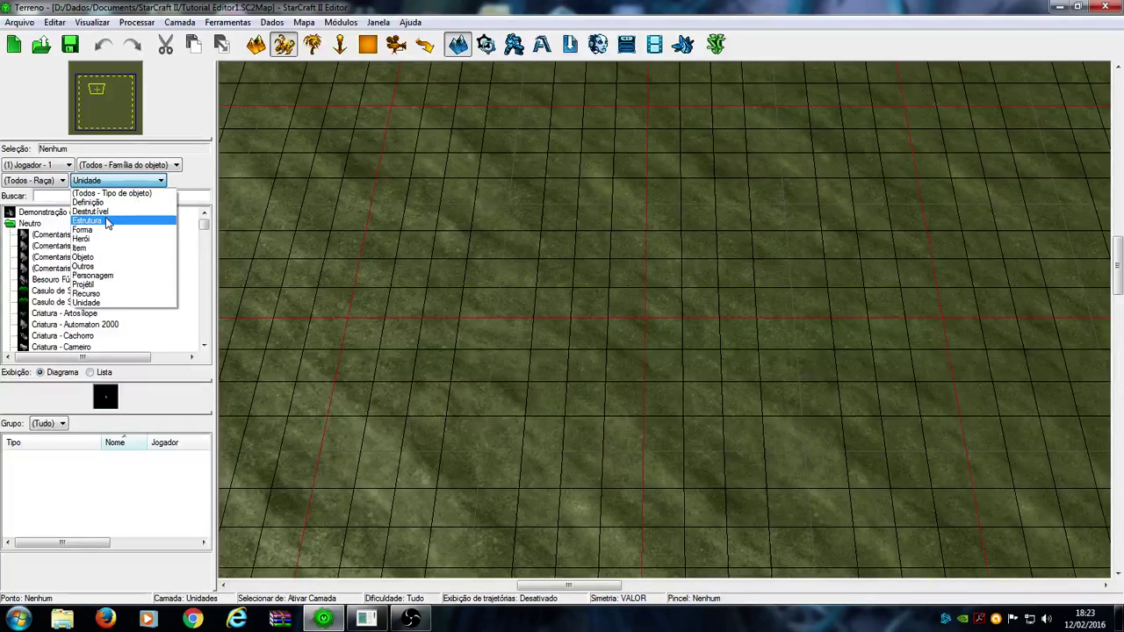
pyautogui.click(107, 221)
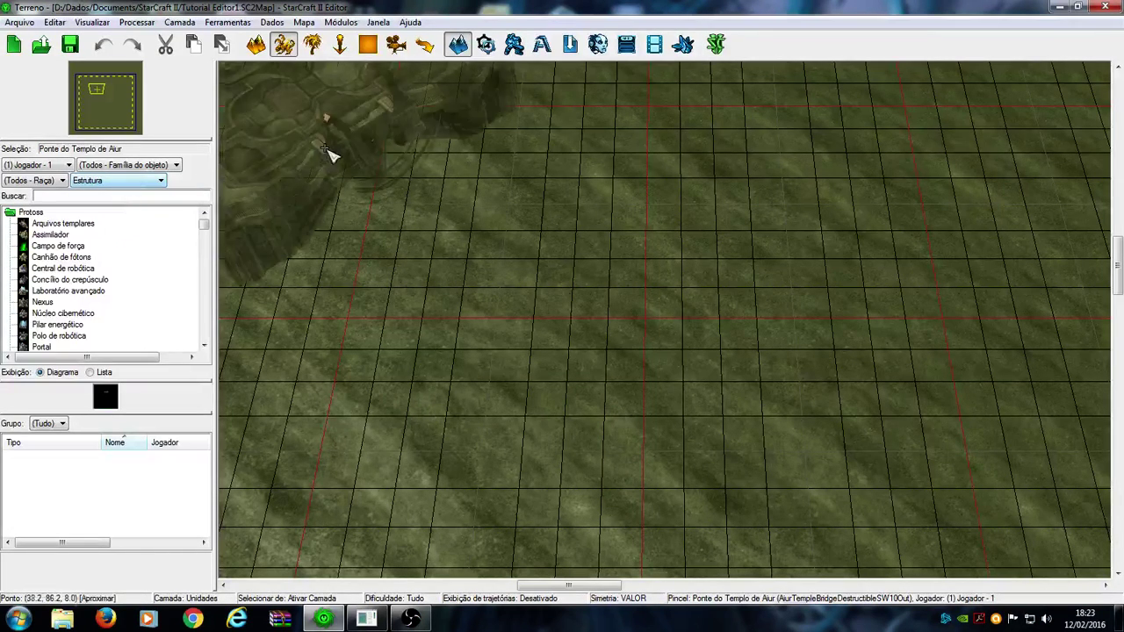
pyautogui.press('Escape')
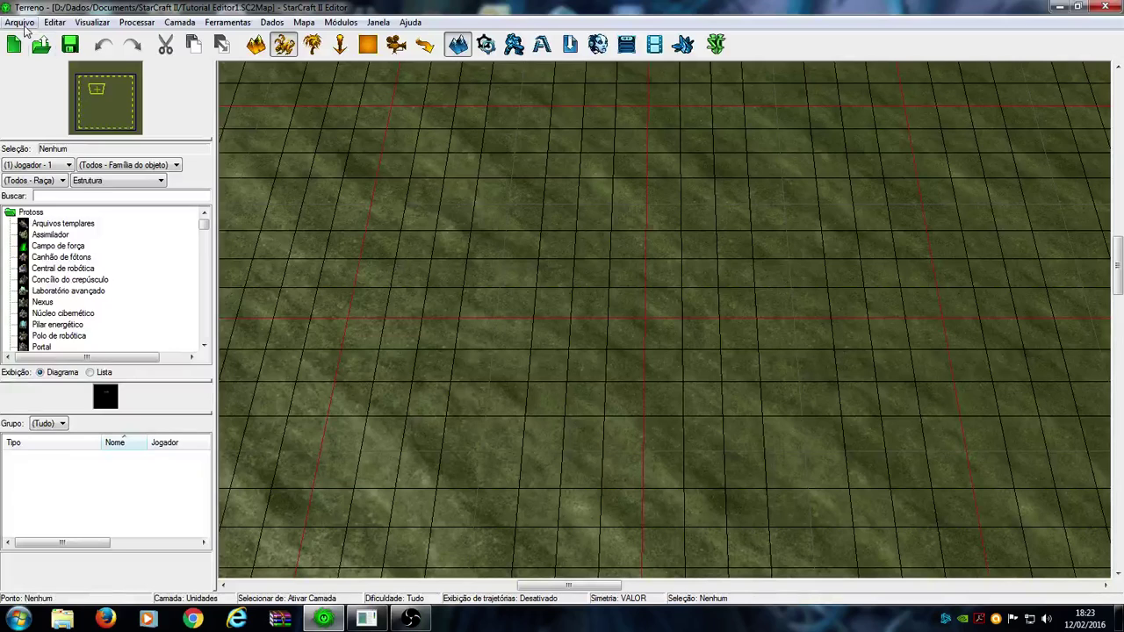
# Add the standard dependencies Void (Campanha) and Estória do Void (Campanha) to the map, and dismiss the message window.
pyautogui.click(20, 22)
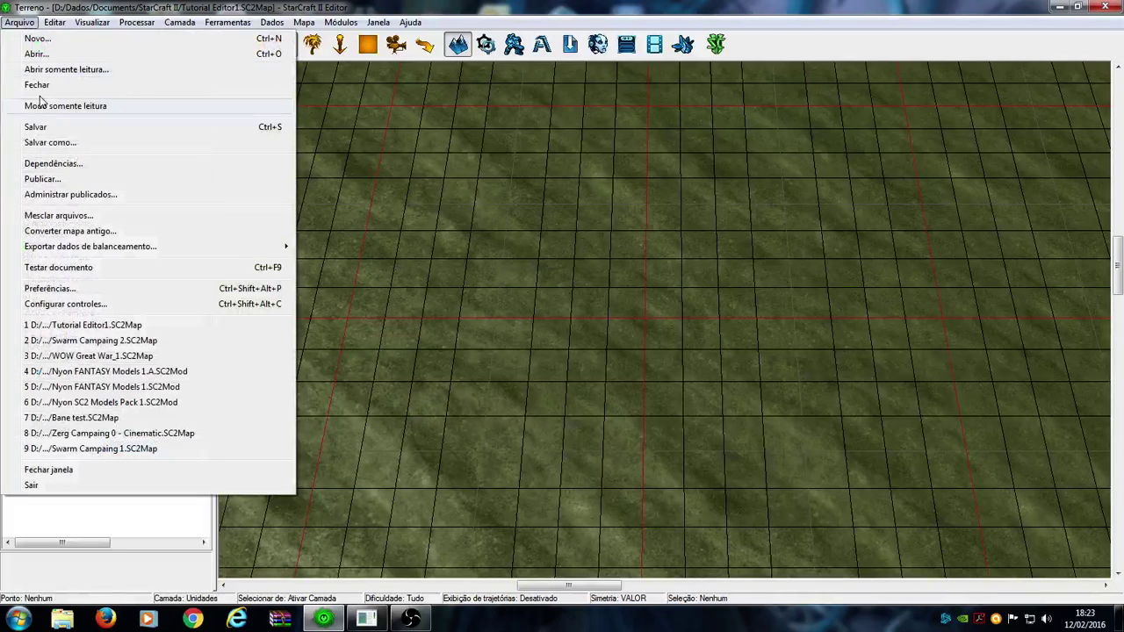
pyautogui.click(52, 165)
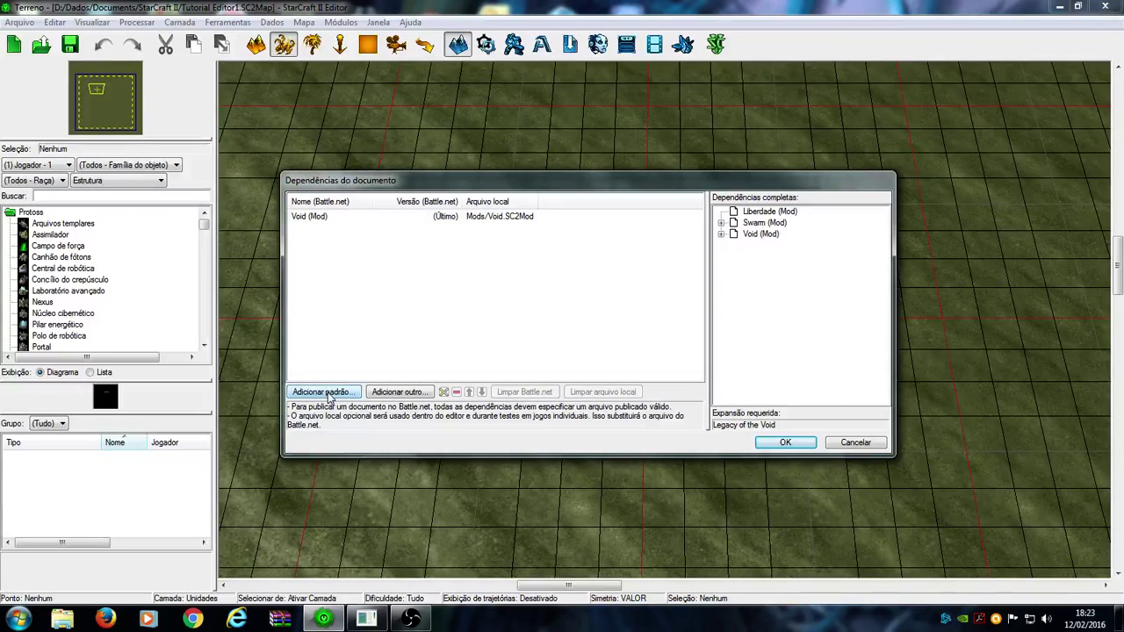
pyautogui.click(322, 391)
pyautogui.scroll(-2, 507, 268)
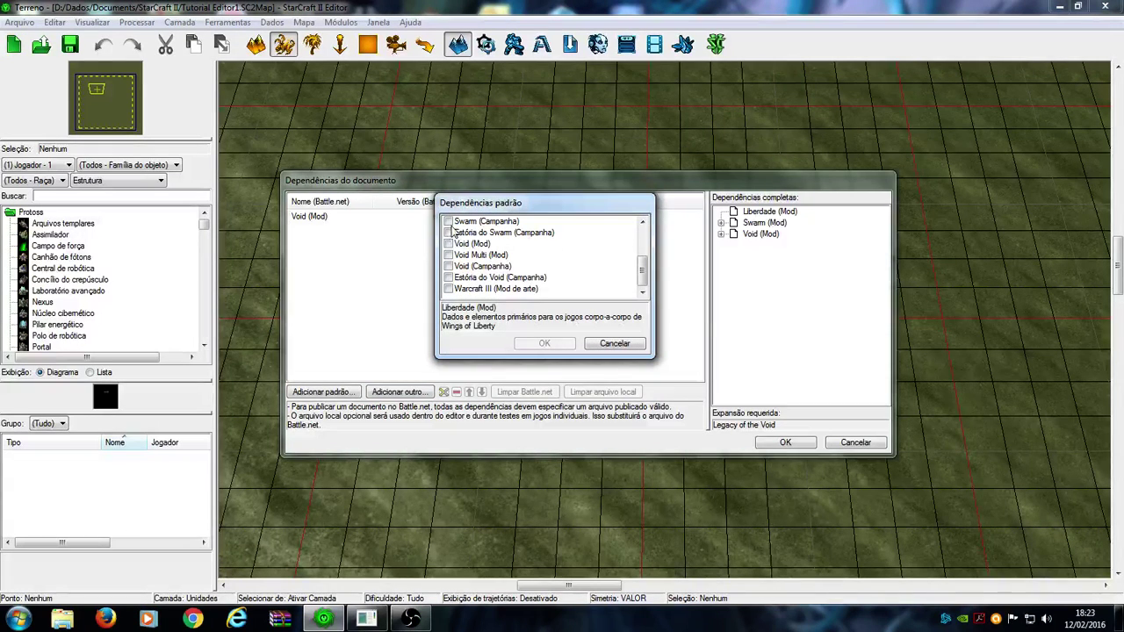
pyautogui.scroll(1, 452, 230)
pyautogui.scroll(-1, 465, 283)
pyautogui.click(449, 255)
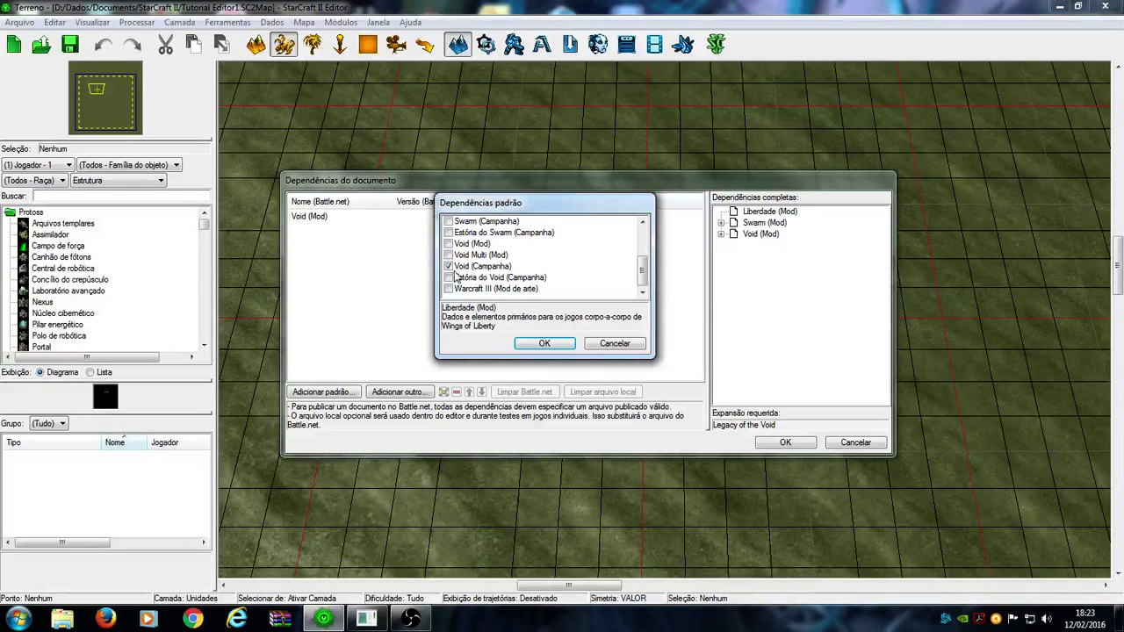
pyautogui.click(454, 278)
pyautogui.click(449, 278)
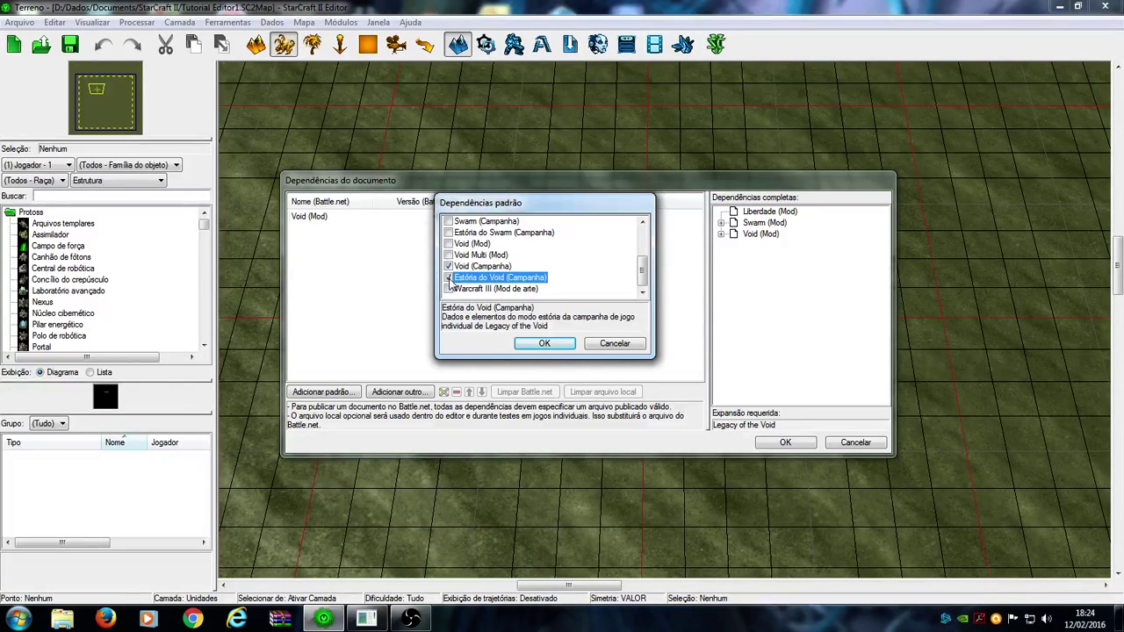
pyautogui.click(523, 344)
pyautogui.click(784, 444)
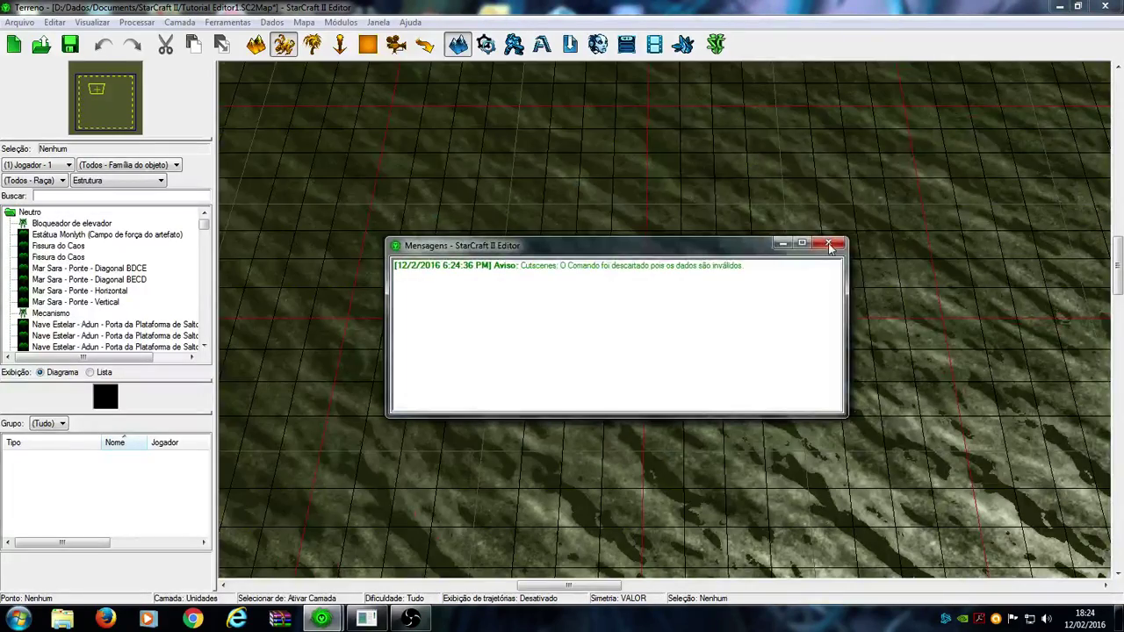
pyautogui.click(830, 247)
# Examine the map's terrain across its corners and edges at different distances with the campaign dependencies loaded.
pyautogui.scroll(-5, 659, 281)
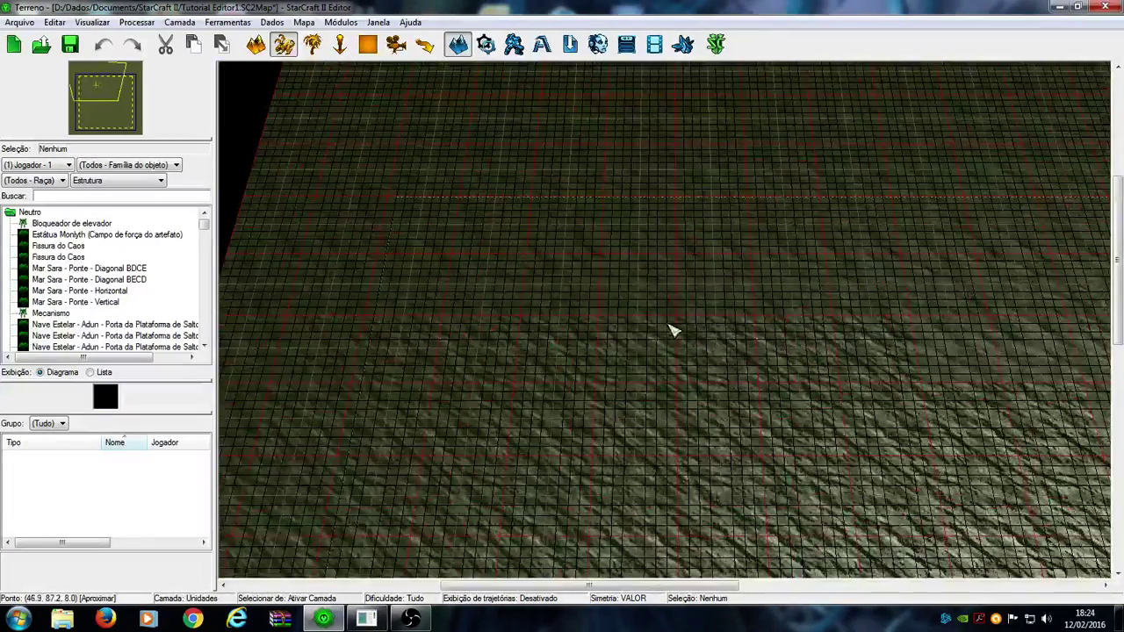
pyautogui.scroll(5, 669, 330)
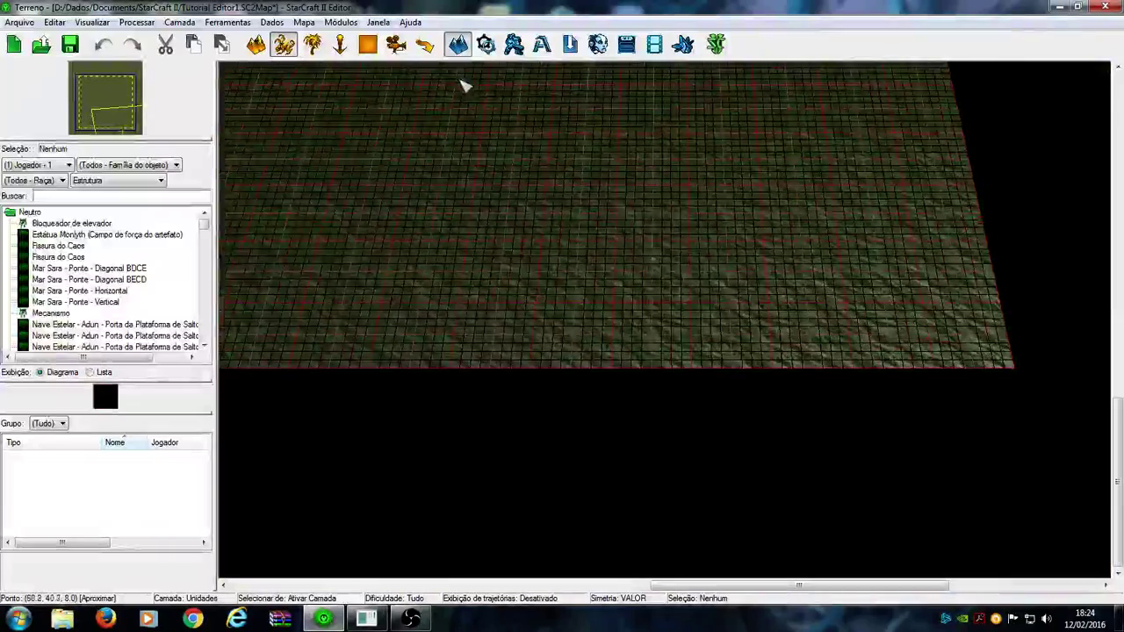
pyautogui.press('Up')
pyautogui.press('Left')
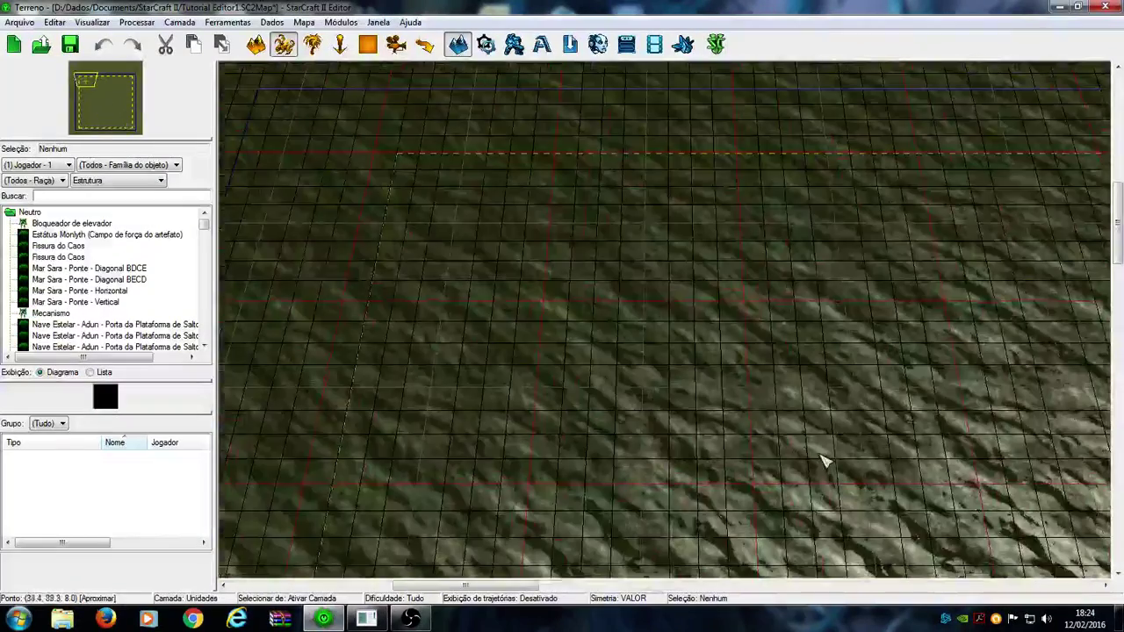
pyautogui.press('Up')
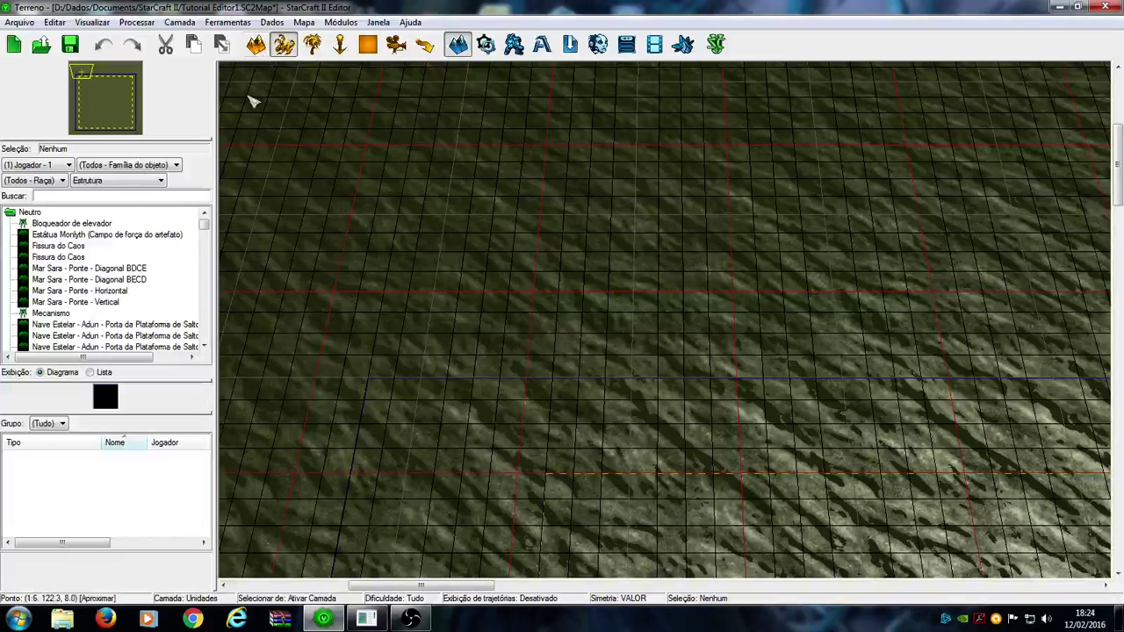
pyautogui.click(123, 181)
pyautogui.click(124, 181)
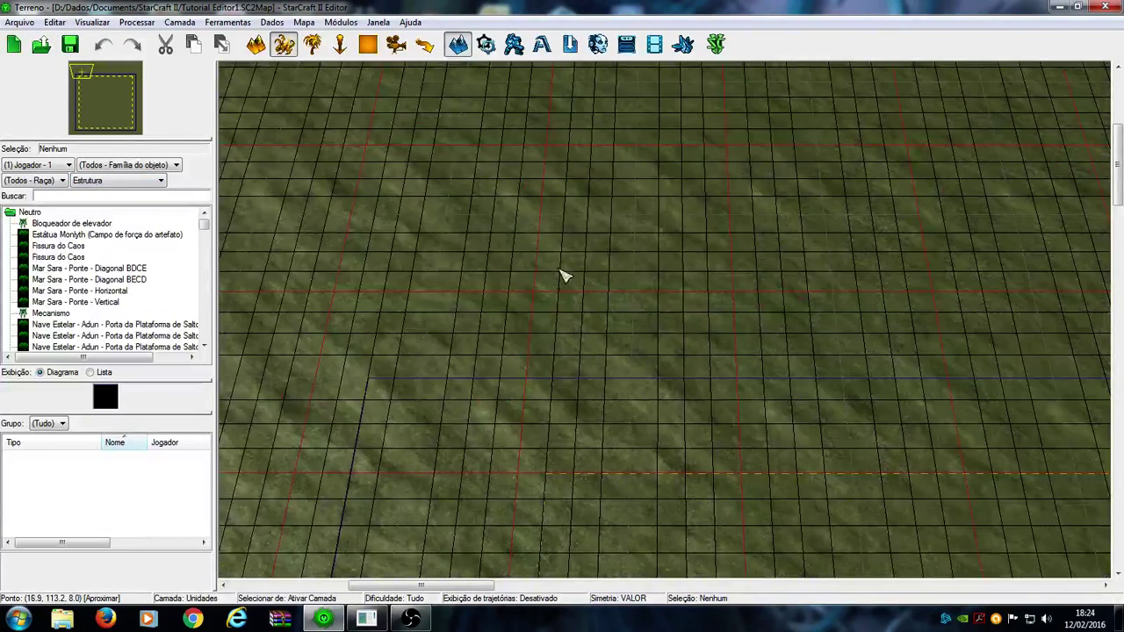
pyautogui.moveTo(559, 270); pyautogui.dragTo(603, 293, button='right')
pyautogui.scroll(3, 579, 300)
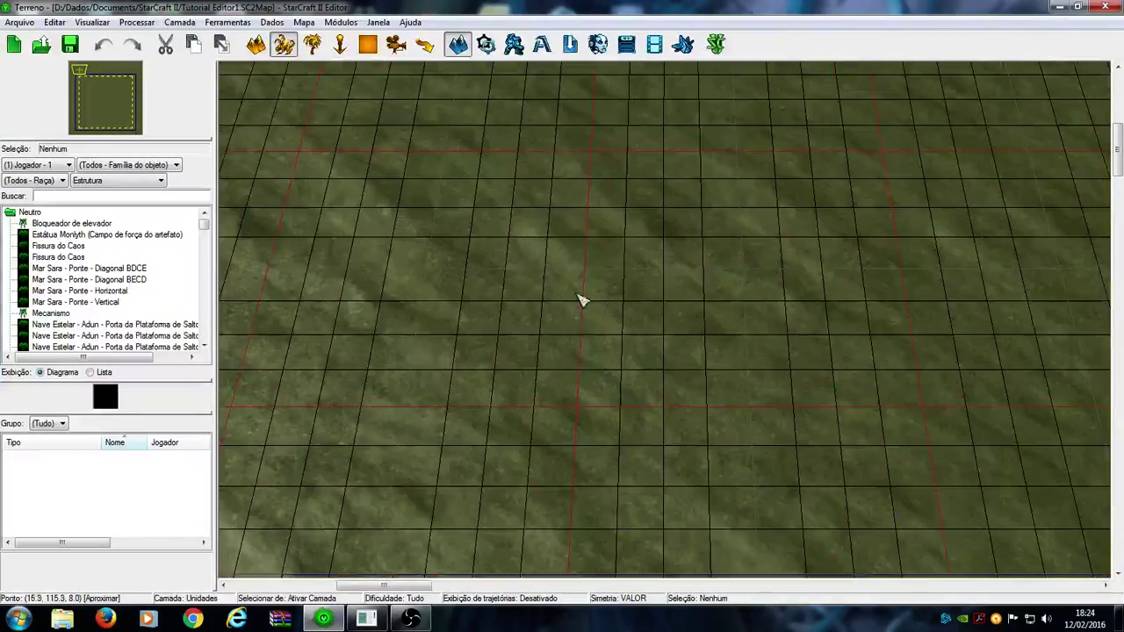
pyautogui.scroll(-2, 321, 238)
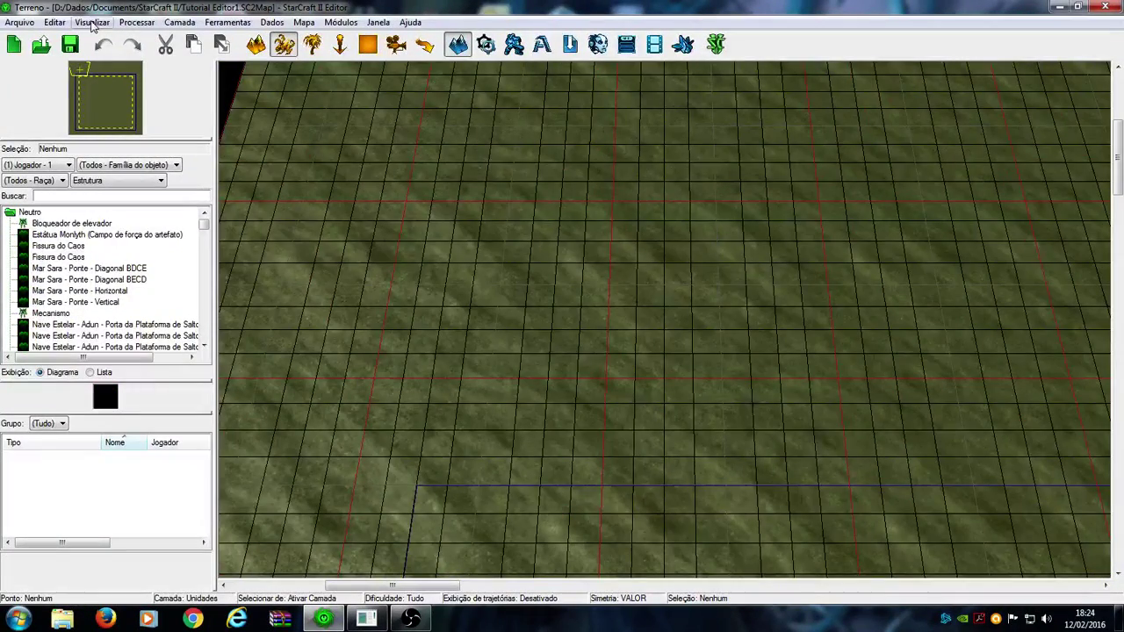
# Filter the palette to Unidade, browse the neutral entries around Entrada das cavernas xel'naga, and cancel the placement.
pyautogui.click(123, 181)
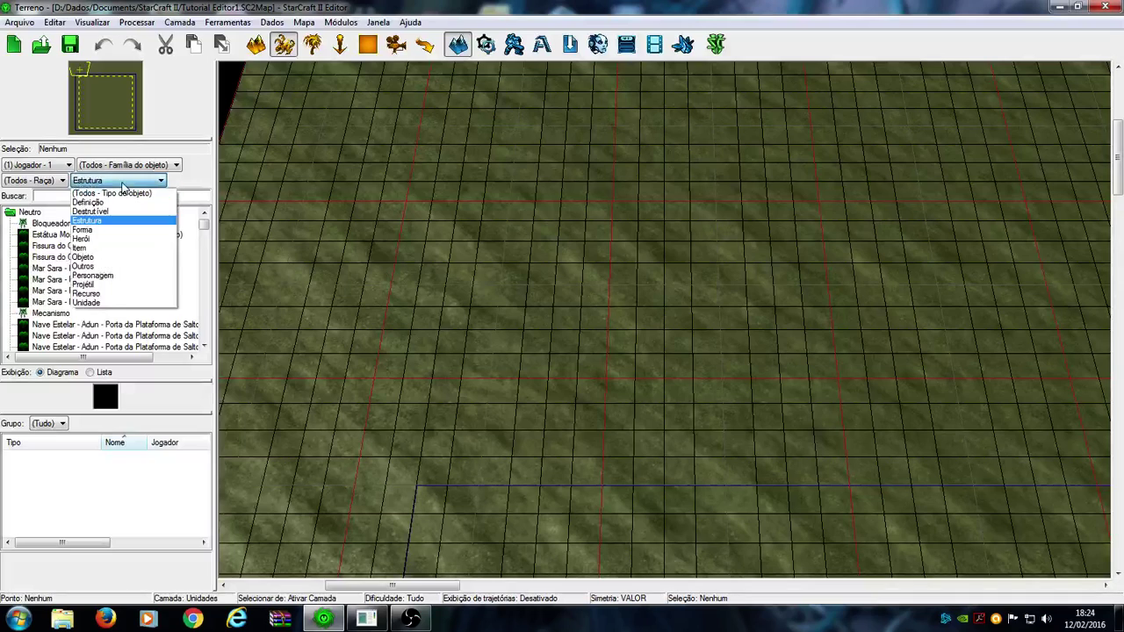
pyautogui.click(123, 184)
pyautogui.click(123, 180)
pyautogui.click(86, 302)
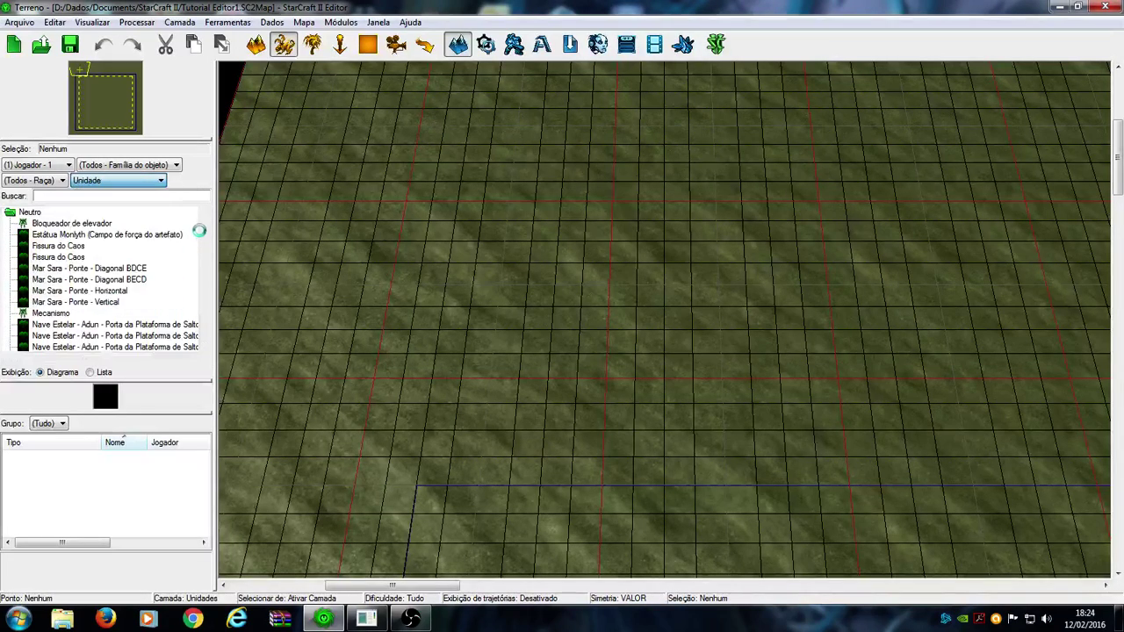
pyautogui.moveTo(205, 223); pyautogui.dragTo(208, 236)
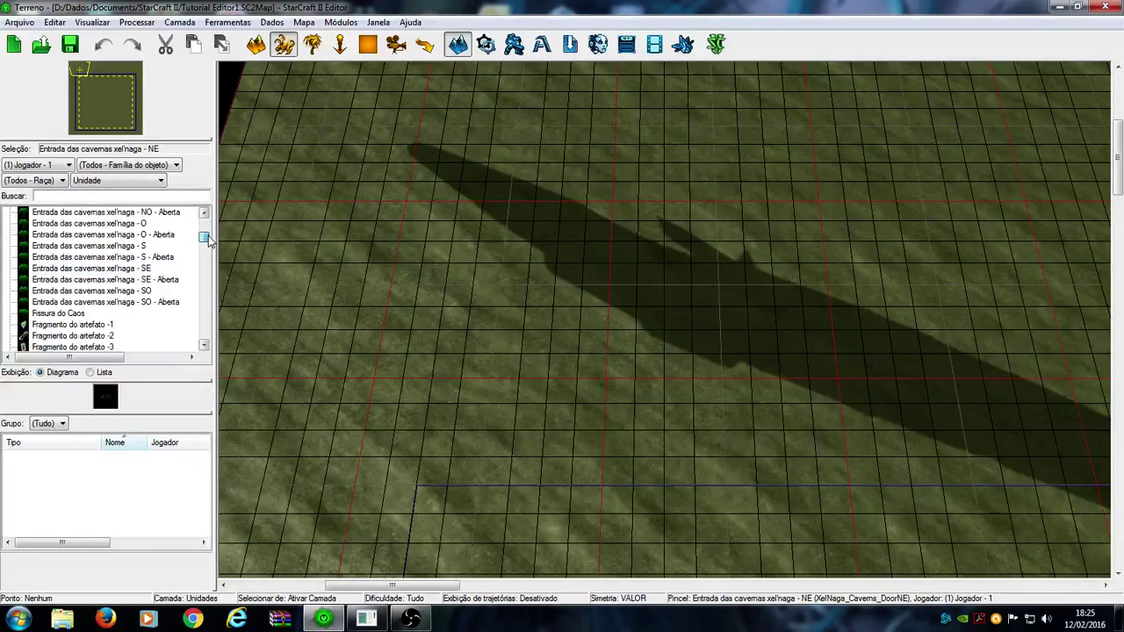
pyautogui.scroll(-3, 580, 313)
pyautogui.press('Escape')
pyautogui.moveTo(553, 392); pyautogui.dragTo(1056, 222, button='right')
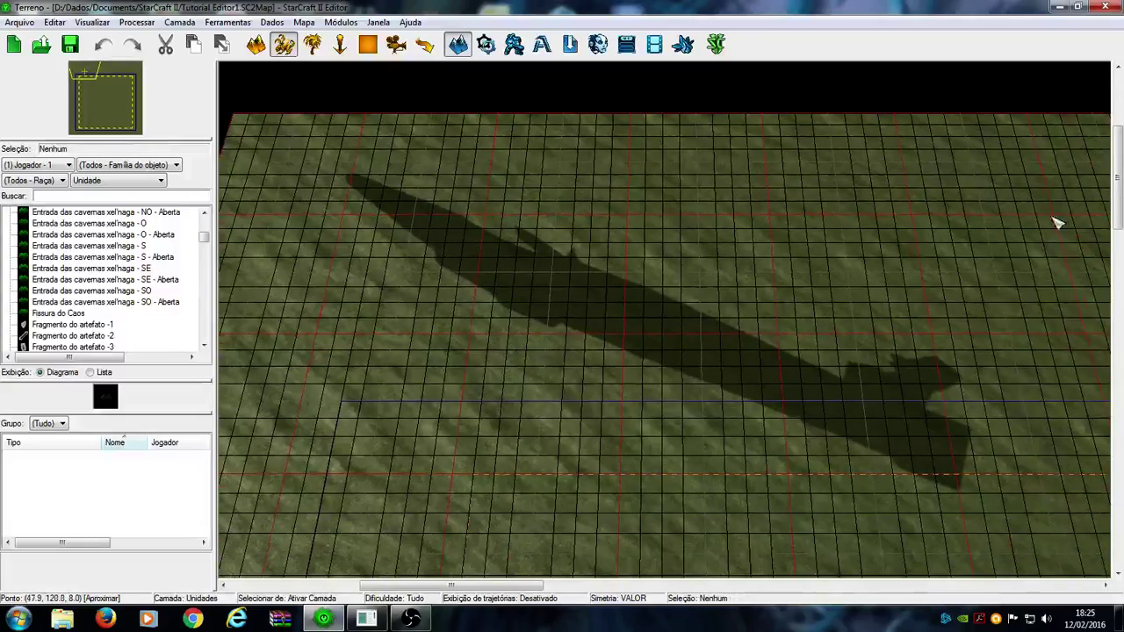
# Browse the Unidade palette entries from Entrada das cavernas xel'naga - S through the Protoss units and return to the list's start.
pyautogui.moveTo(92, 83); pyautogui.dragTo(89, 89)
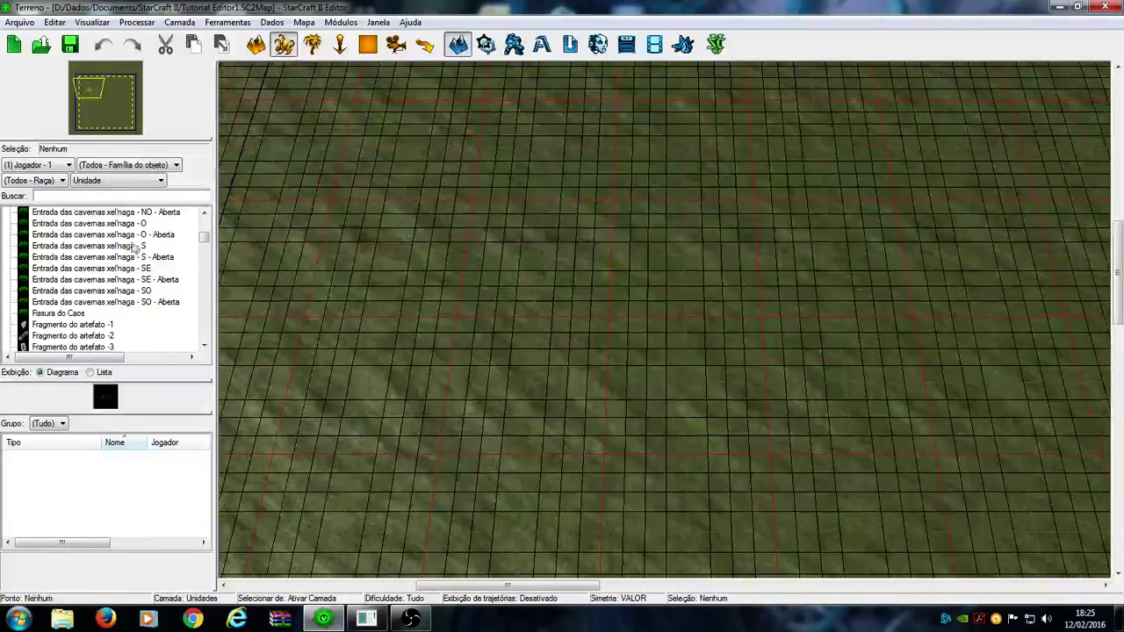
pyautogui.click(131, 246)
pyautogui.scroll(-10, 88, 277)
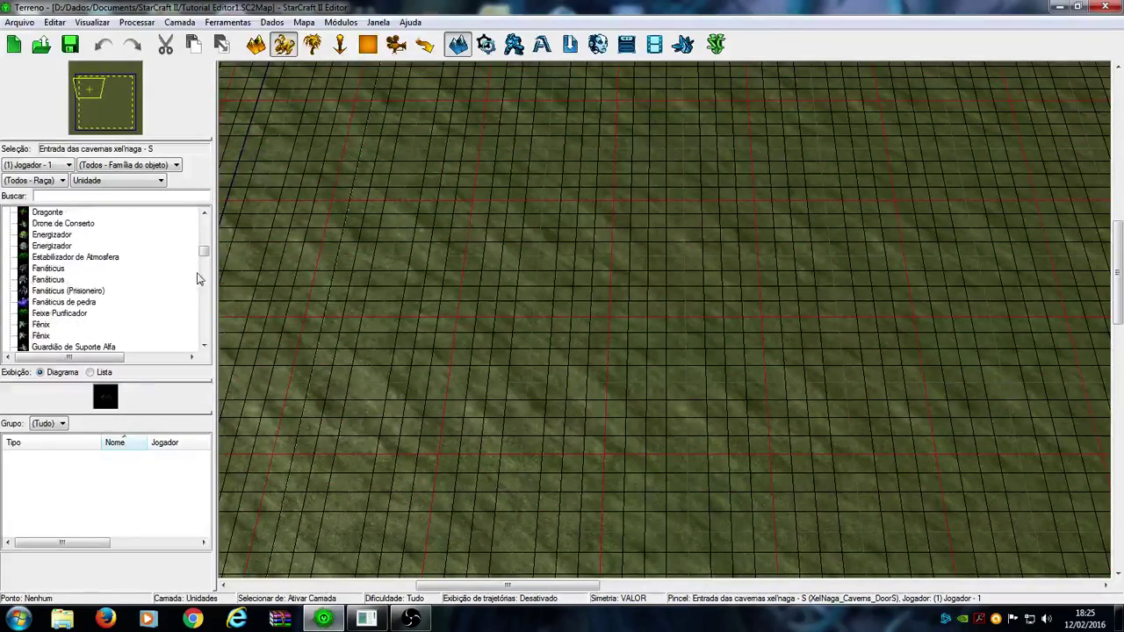
pyautogui.moveTo(205, 254); pyautogui.dragTo(210, 208)
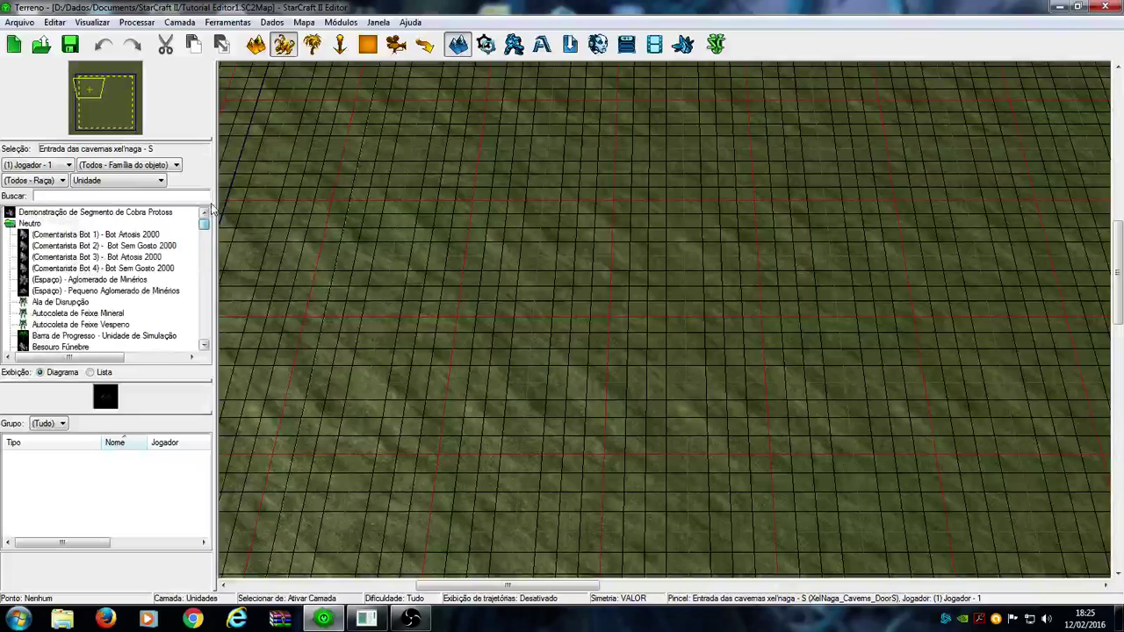
# Filter the palette to Herói and look through the available heroes.
pyautogui.click(130, 183)
pyautogui.click(103, 233)
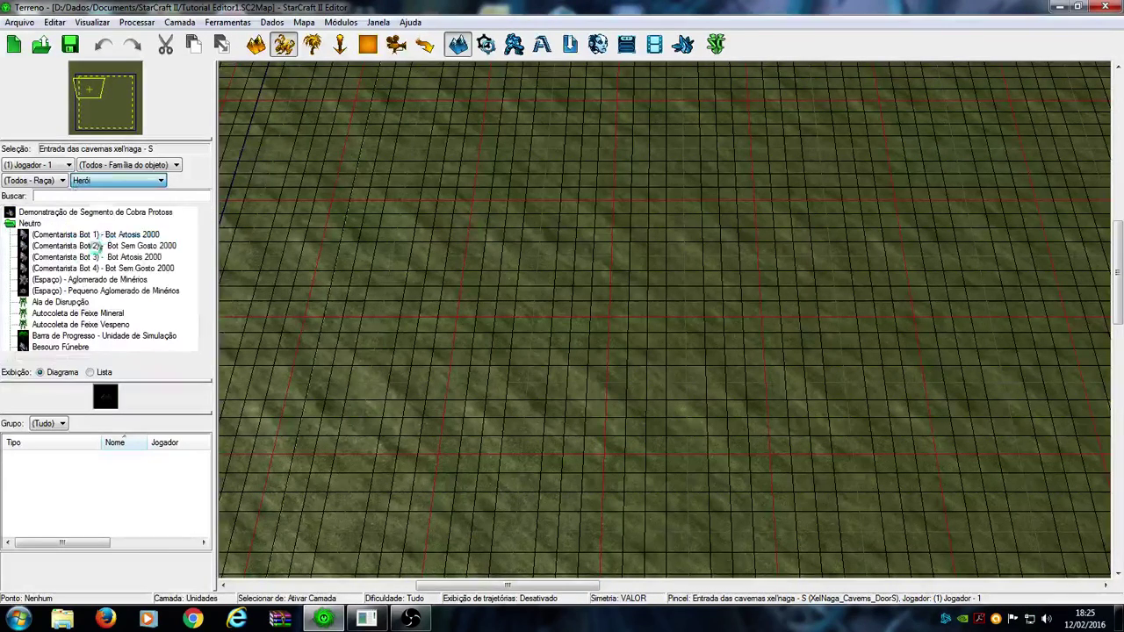
pyautogui.moveTo(203, 342); pyautogui.dragTo(204, 219)
# Filter the palette to Estrutura to look through the structures, and switch the filter to Definição to view its neutral entries.
pyautogui.click(119, 180)
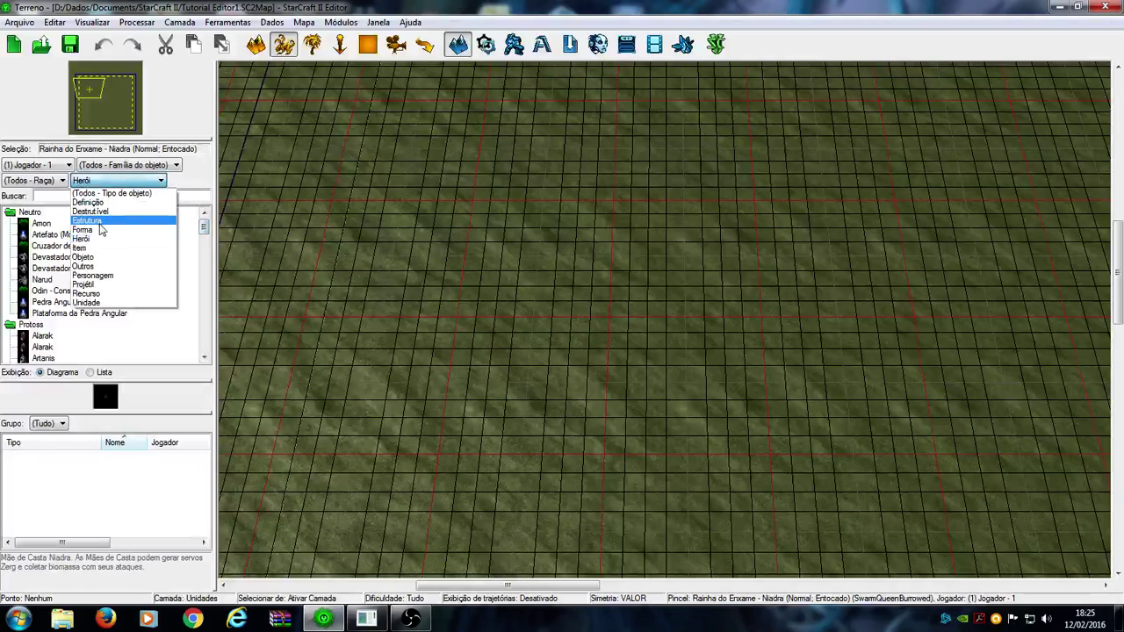
pyautogui.click(132, 227)
pyautogui.moveTo(204, 228); pyautogui.dragTo(203, 336)
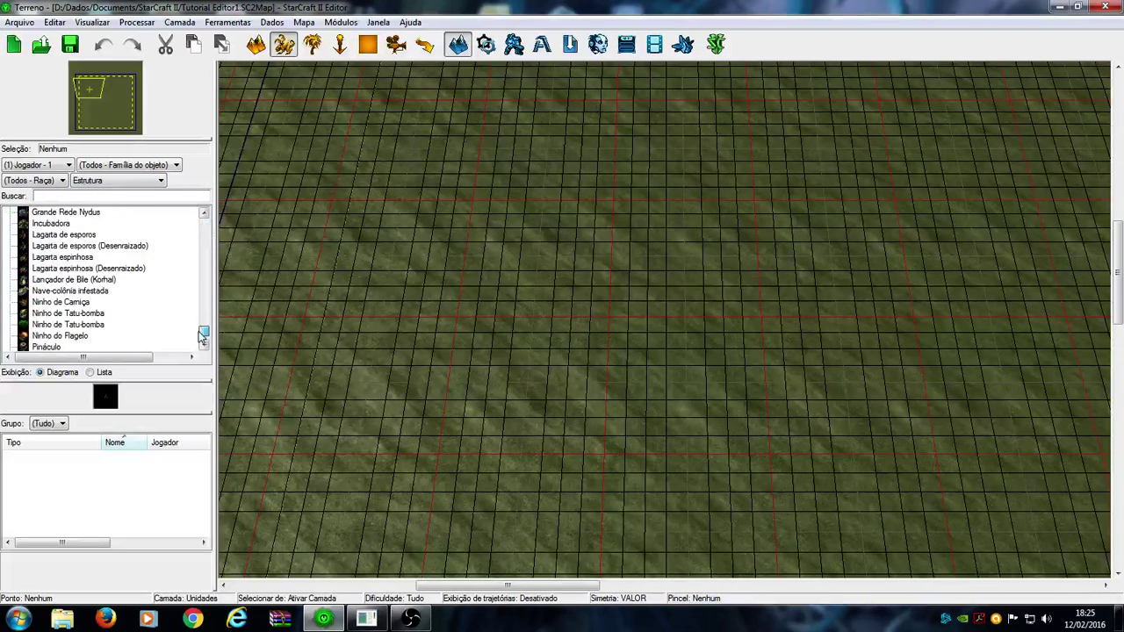
pyautogui.click(114, 180)
pyautogui.click(96, 202)
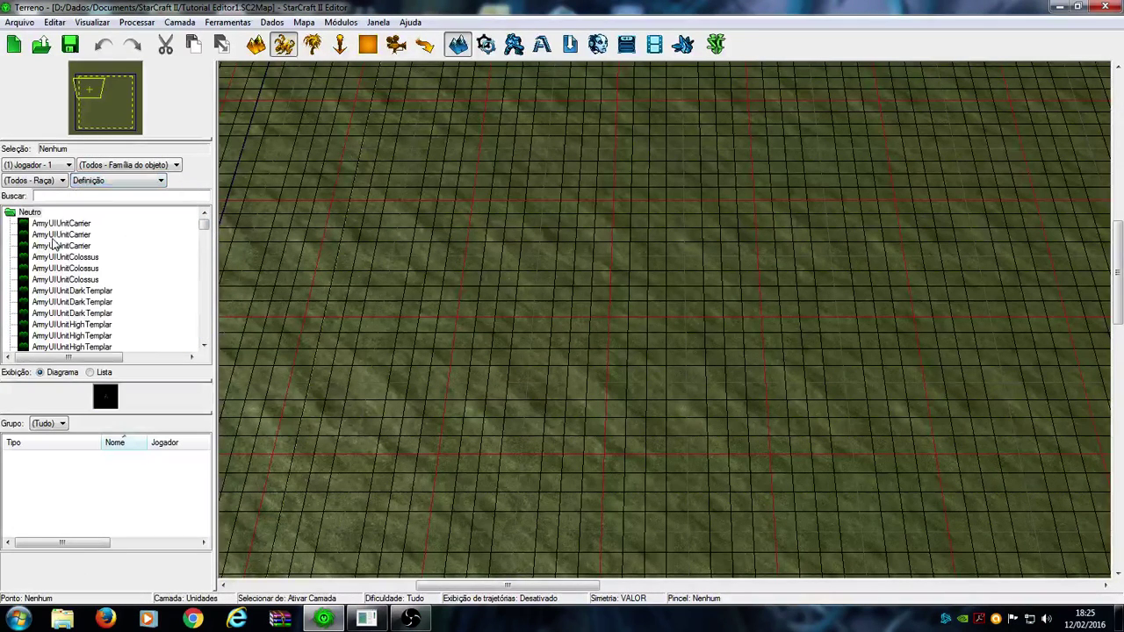
pyautogui.moveTo(203, 226)
pyautogui.mouseDown()
pyautogui.moveTo(205, 349)
pyautogui.moveTo(200, 205)
pyautogui.mouseUp()
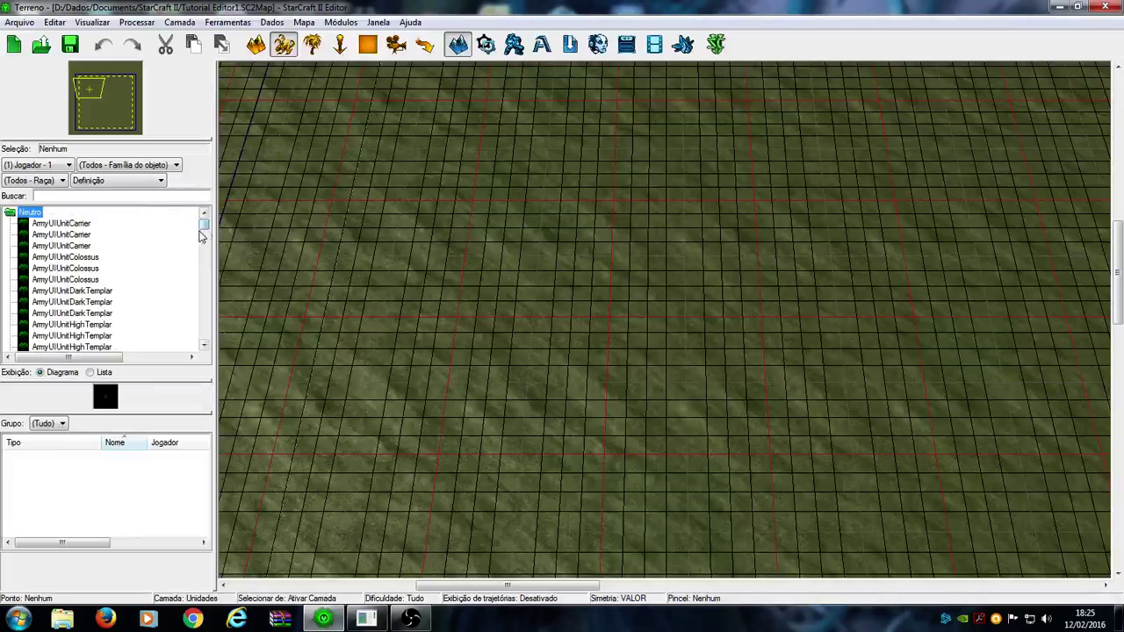
pyautogui.click(19, 22)
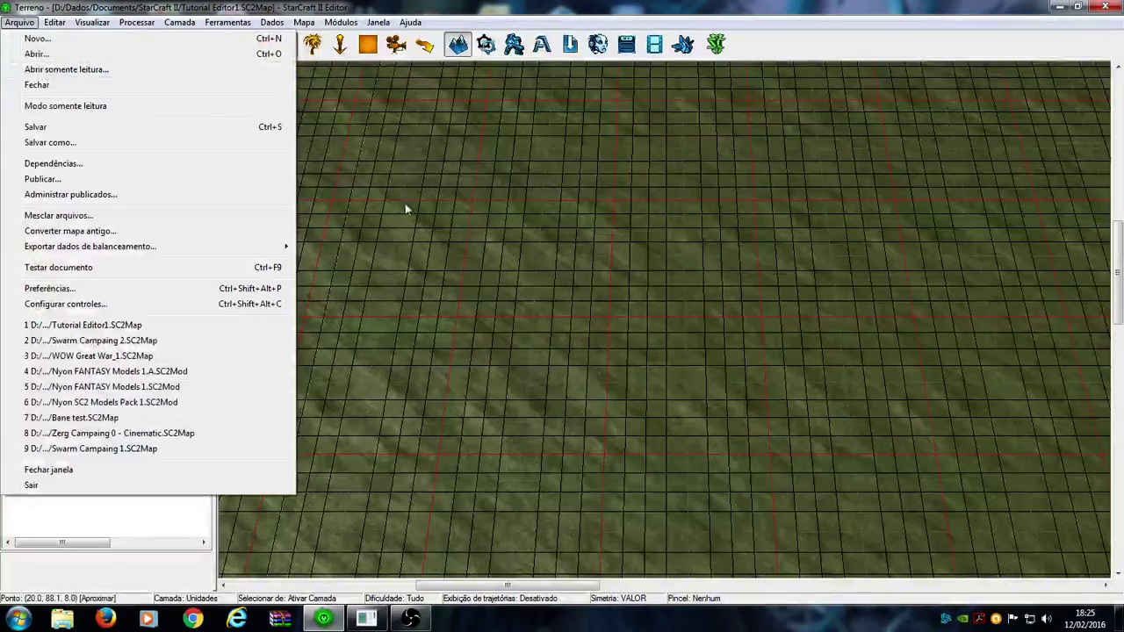
pyautogui.click(478, 248)
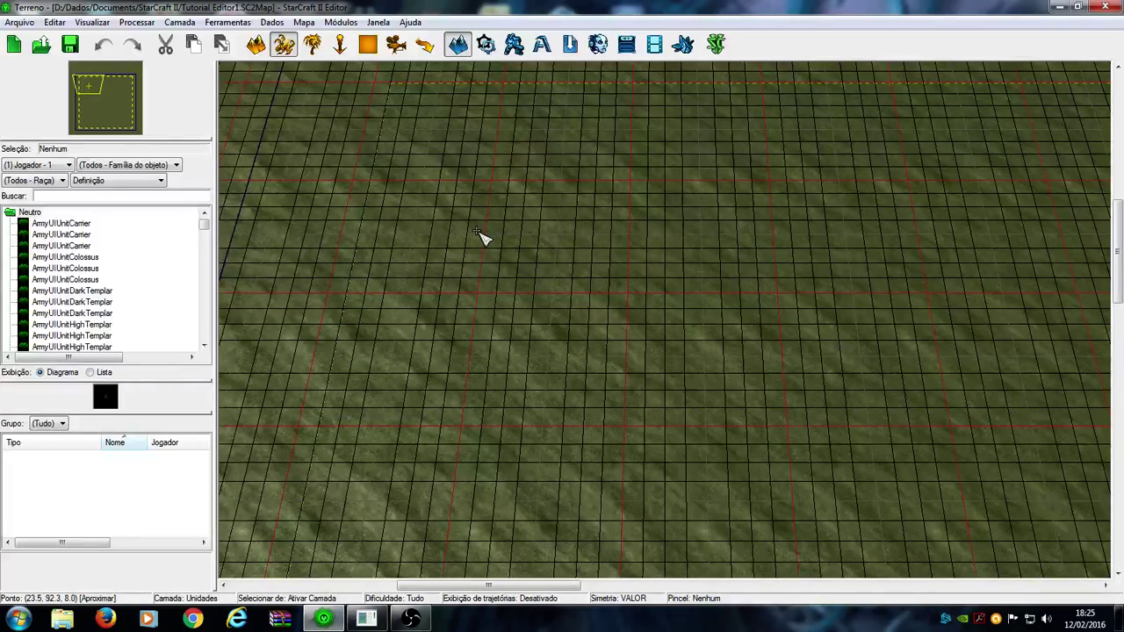
pyautogui.moveTo(481, 237); pyautogui.dragTo(556, 333, button='right')
pyautogui.scroll(4, 556, 334)
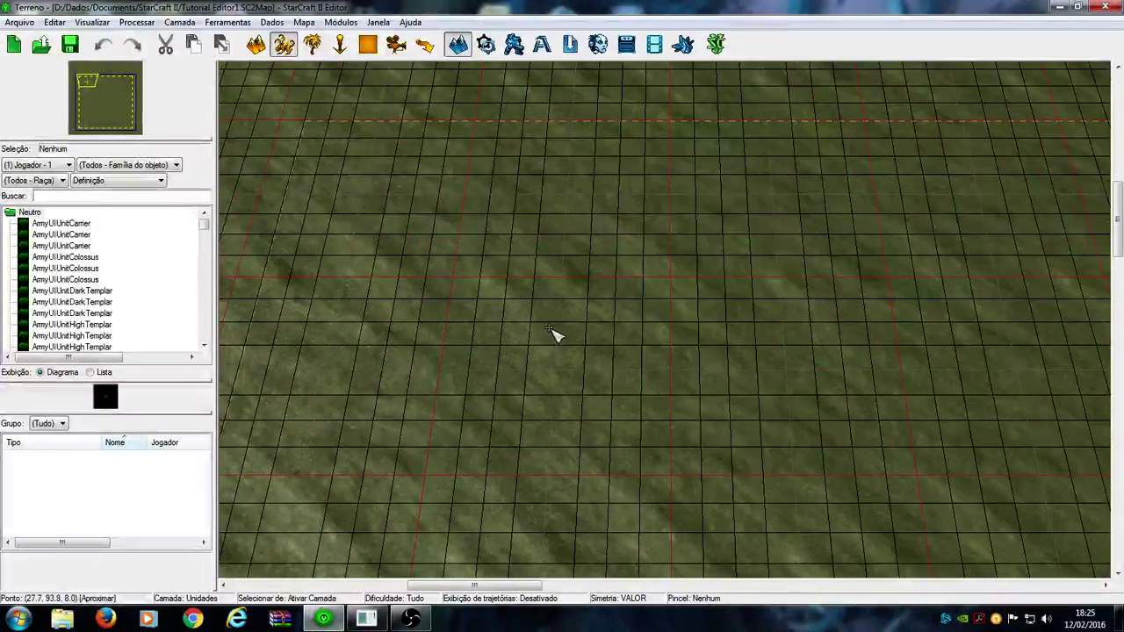
pyautogui.rightClick(557, 326)
pyautogui.scroll(-5, 527, 246)
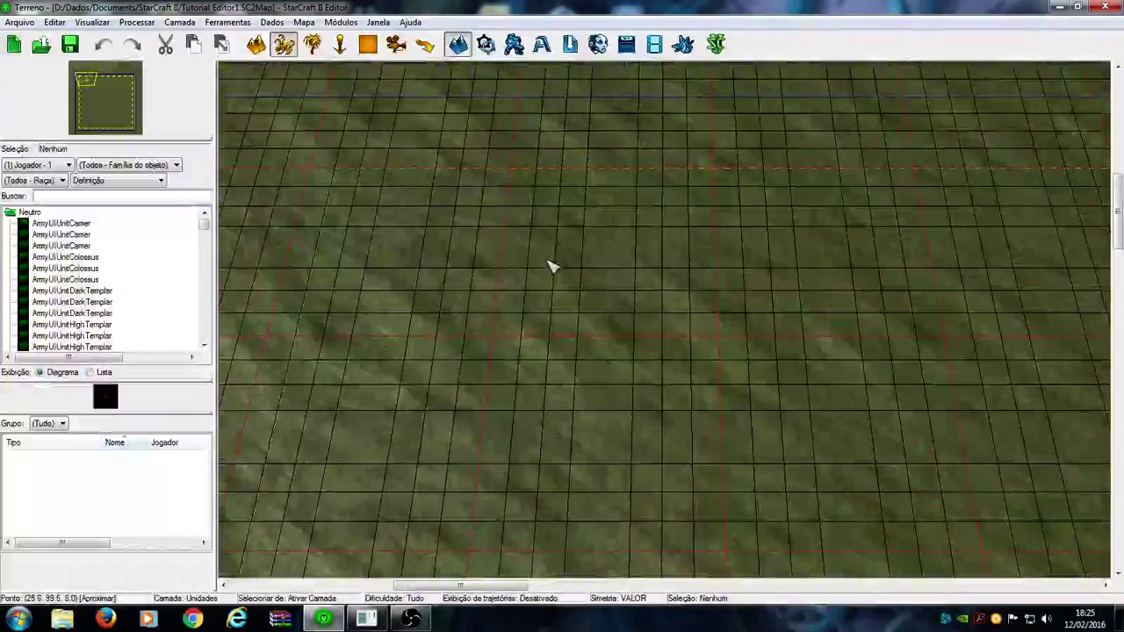
pyautogui.scroll(4, 630, 294)
pyautogui.scroll(-3, 634, 298)
pyautogui.moveTo(536, 316); pyautogui.dragTo(544, 378, button='right')
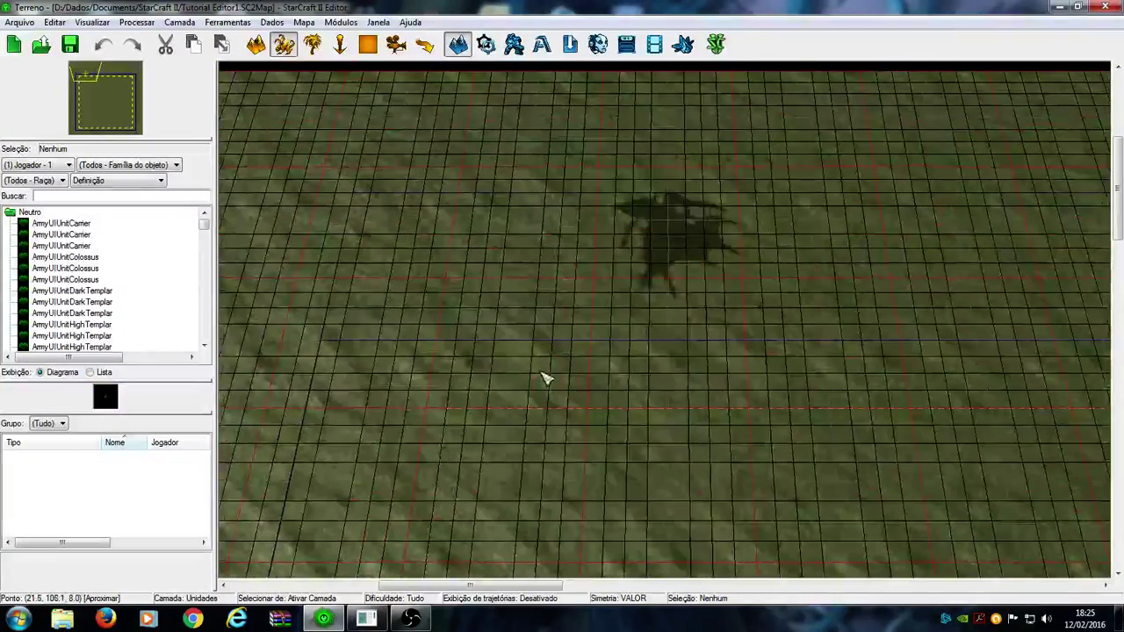
pyautogui.moveTo(645, 179); pyautogui.dragTo(631, 255, button='right')
pyautogui.moveTo(776, 232); pyautogui.dragTo(630, 430)
pyautogui.moveTo(630, 430); pyautogui.dragTo(566, 289, button='right')
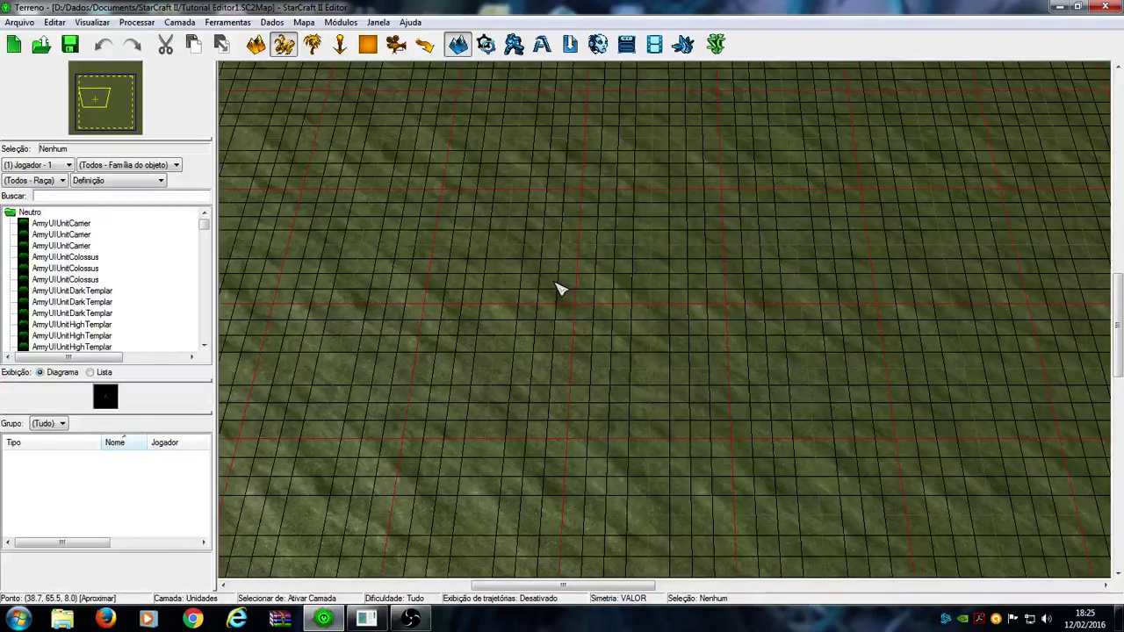
pyautogui.moveTo(394, 198); pyautogui.dragTo(602, 313, button='right')
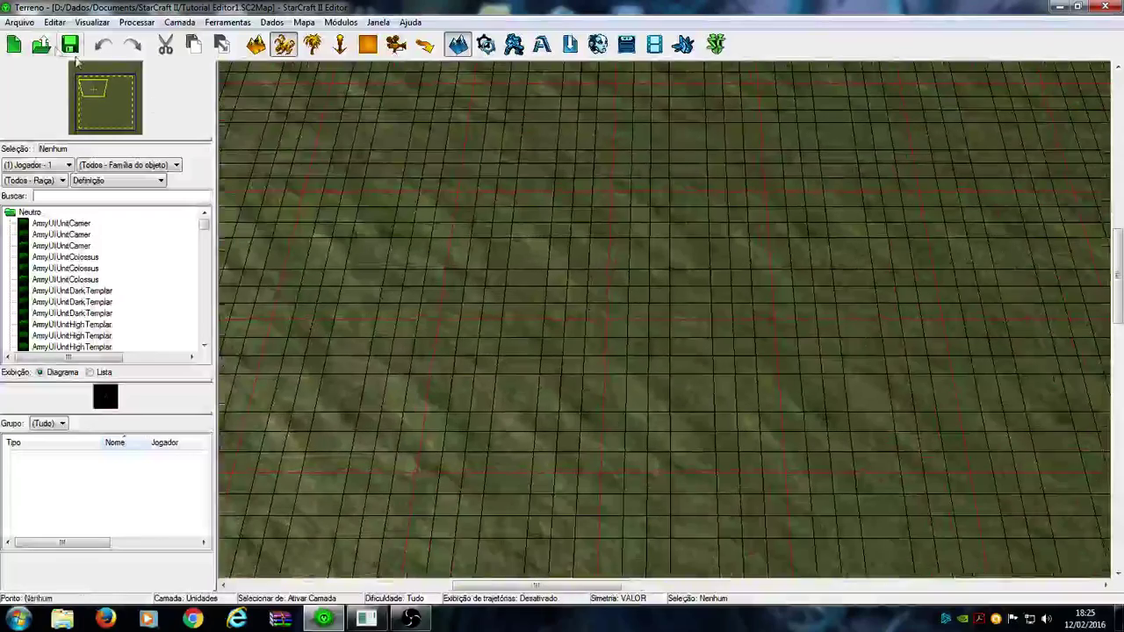
pyautogui.click(24, 23)
pyautogui.moveTo(559, 237); pyautogui.dragTo(560, 315, button='right')
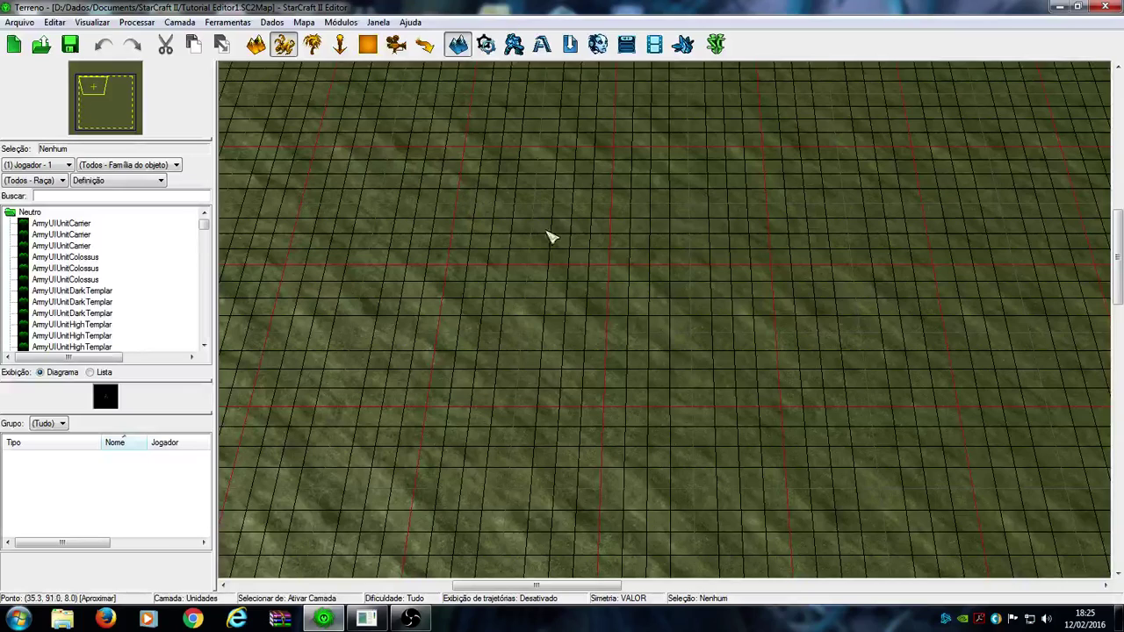
pyautogui.moveTo(608, 301); pyautogui.dragTo(598, 221, button='right')
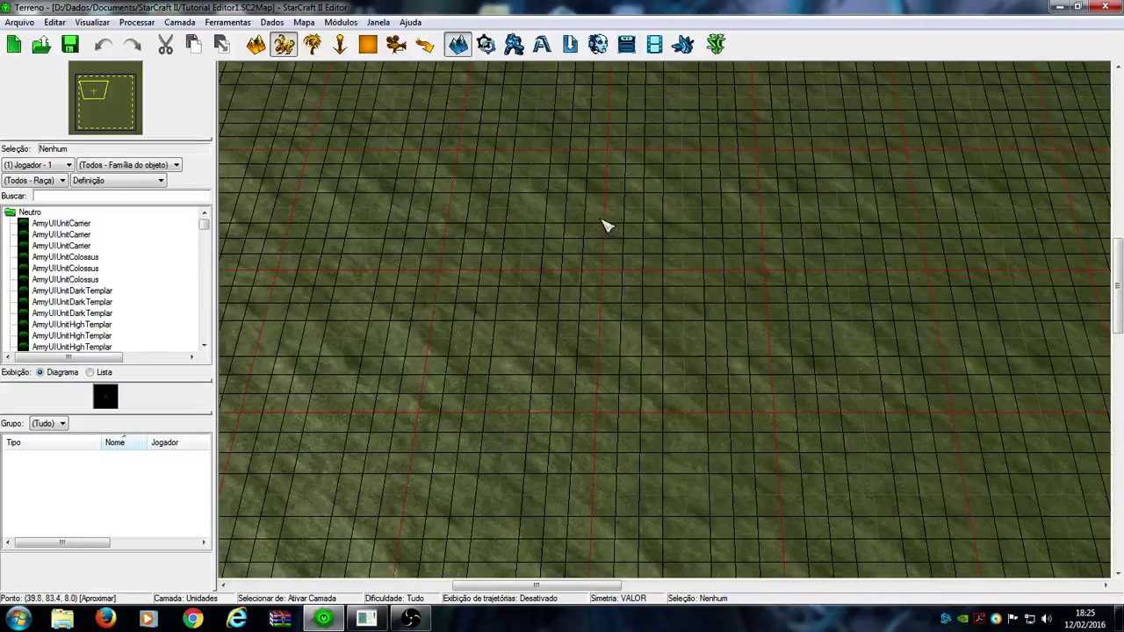
# Switch to the Terrain layer and return to the Units layer.
pyautogui.press('t')
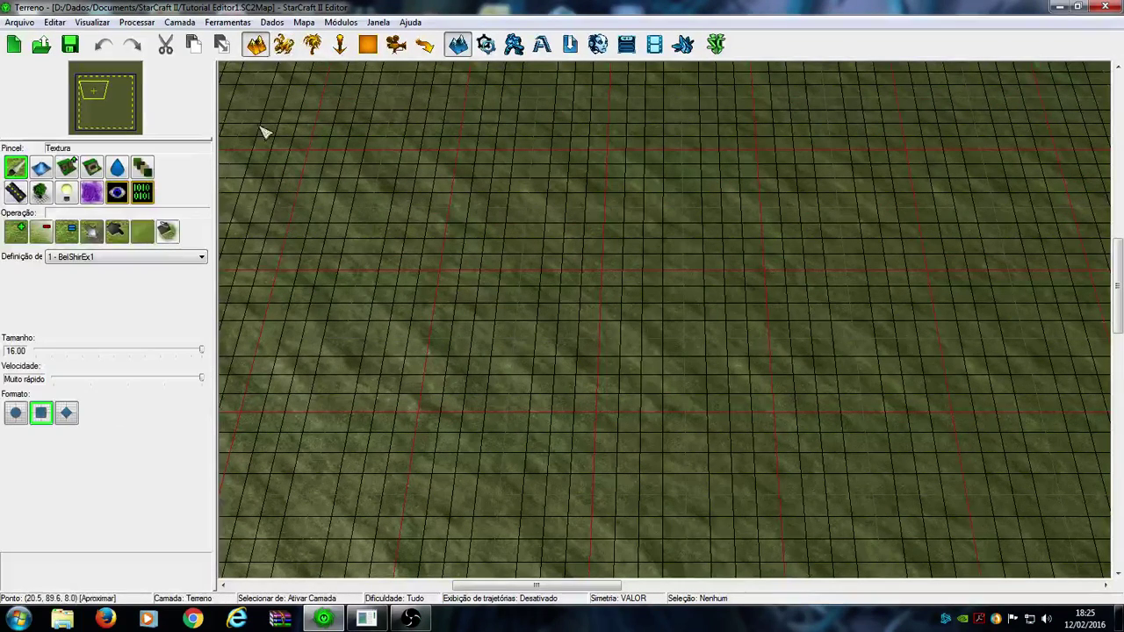
pyautogui.click(284, 44)
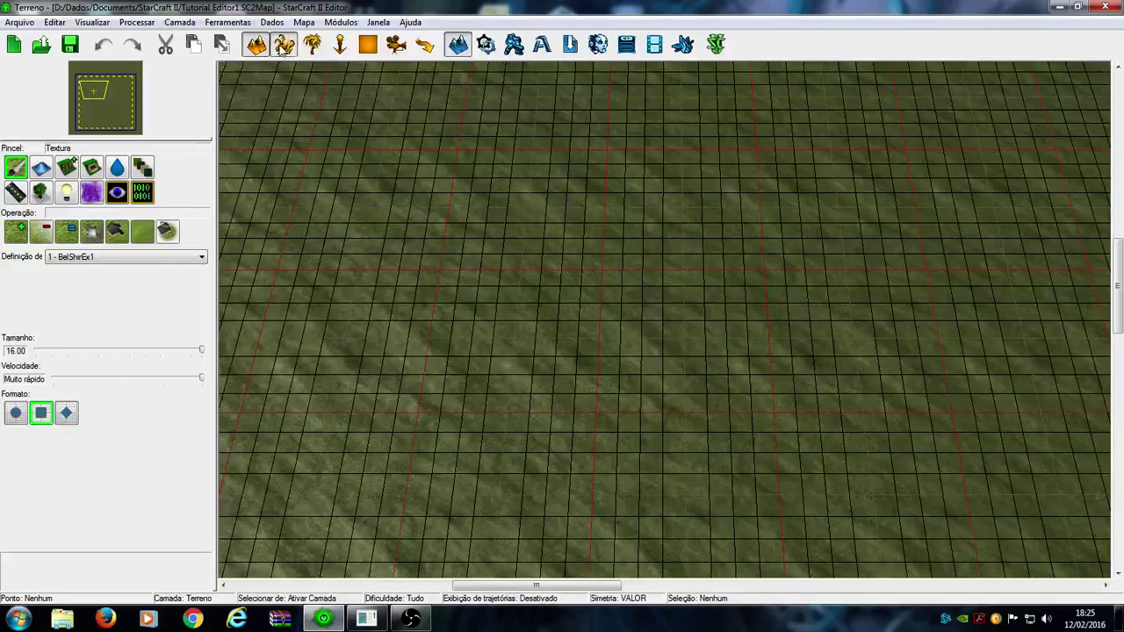
pyautogui.moveTo(431, 271); pyautogui.dragTo(418, 306, button='right')
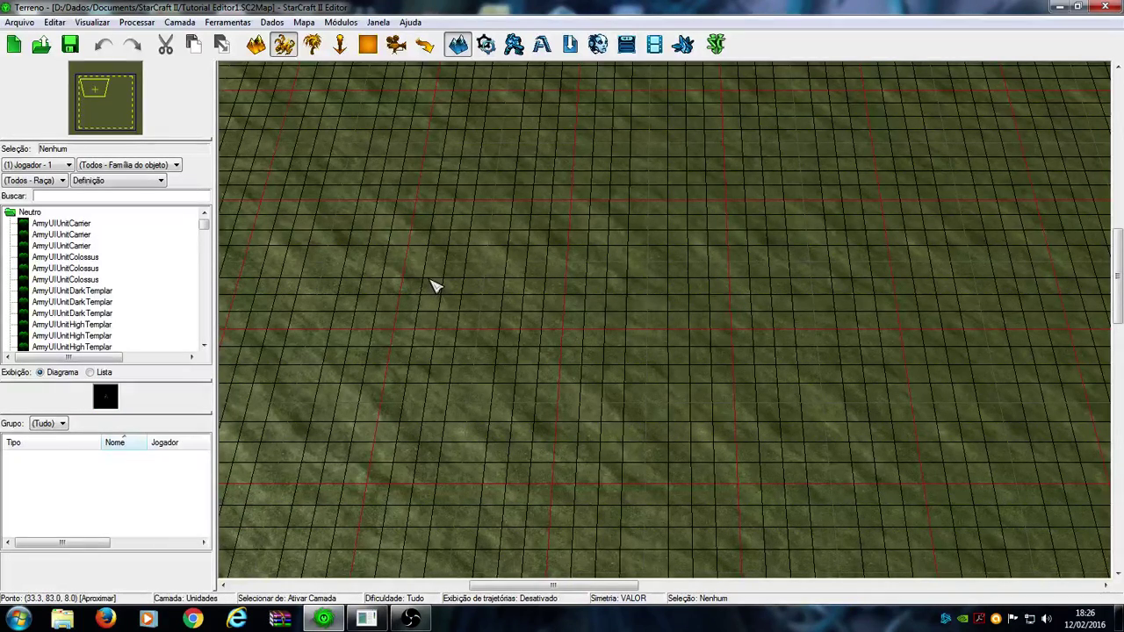
pyautogui.scroll(3, 509, 326)
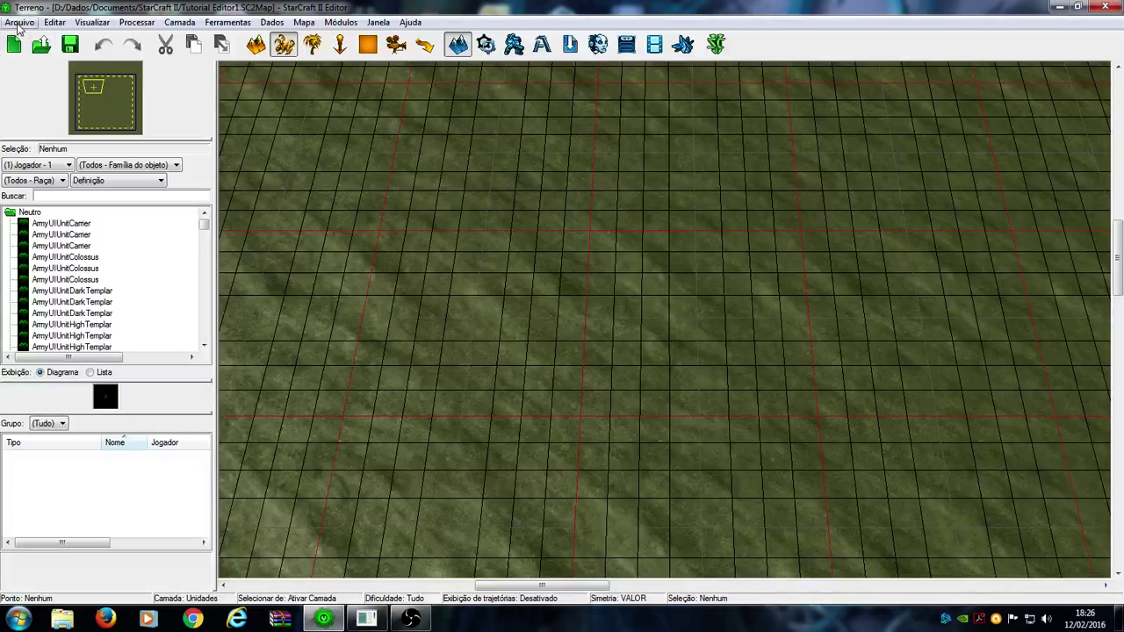
# Review the map's dependency list, checking the Void (Campanha) and Estória do Void (Campanha) entries, and close it without changes.
pyautogui.click(20, 22)
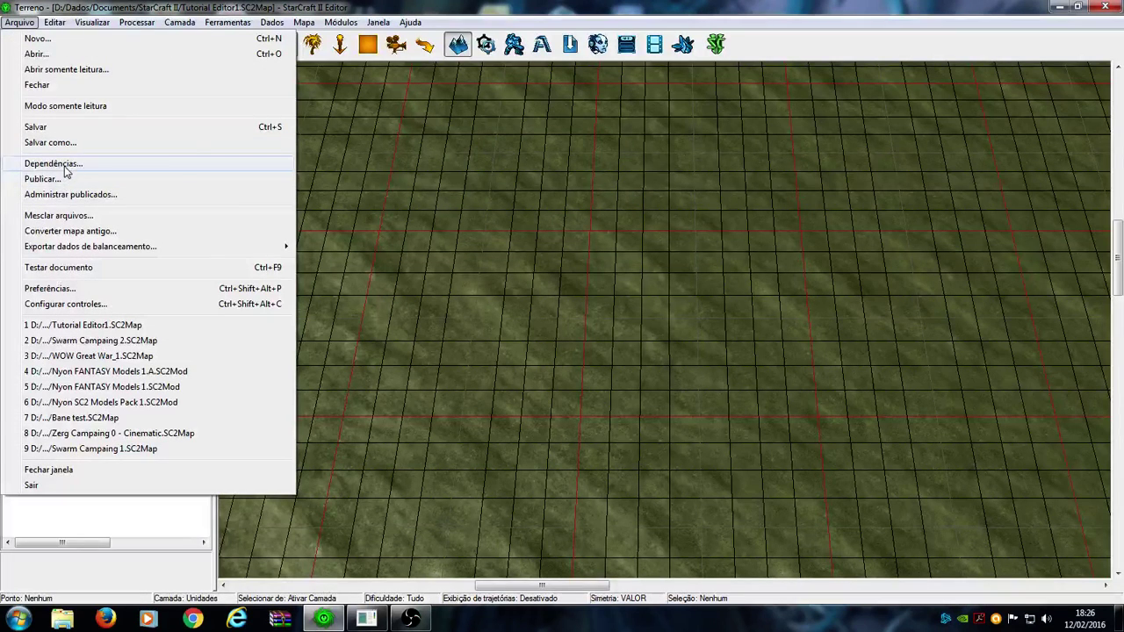
pyautogui.click(69, 164)
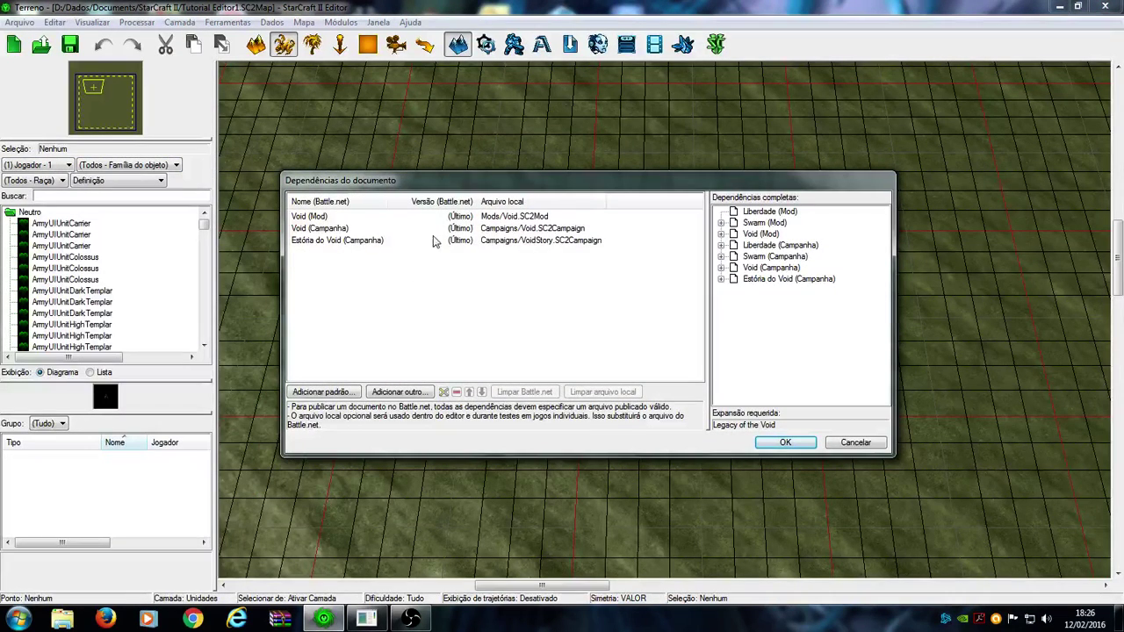
pyautogui.click(388, 230)
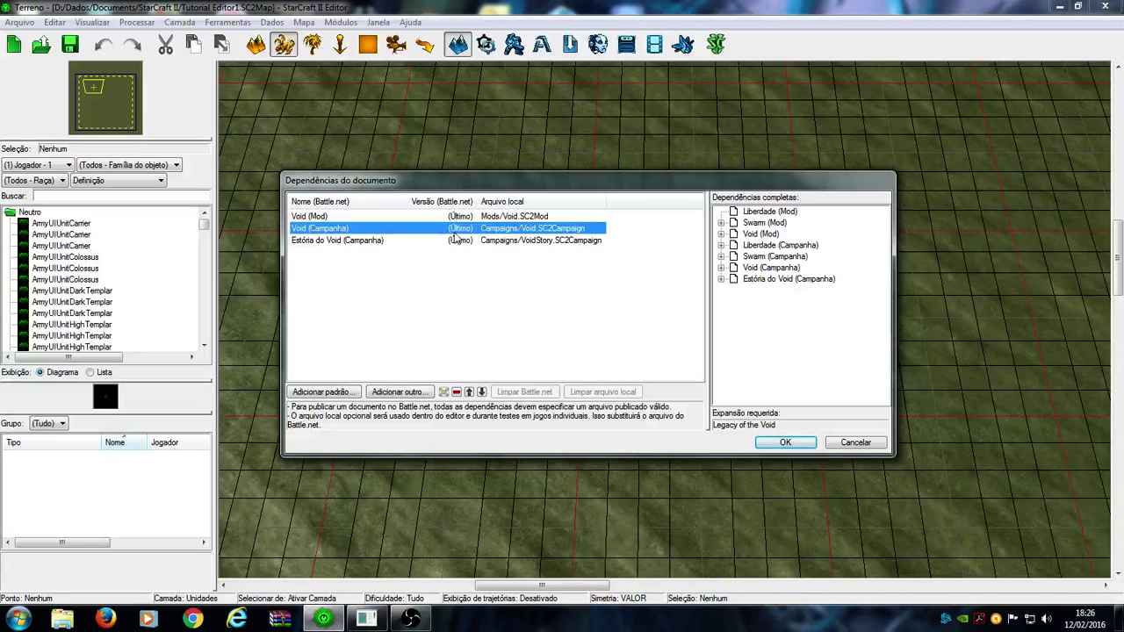
pyautogui.click(359, 240)
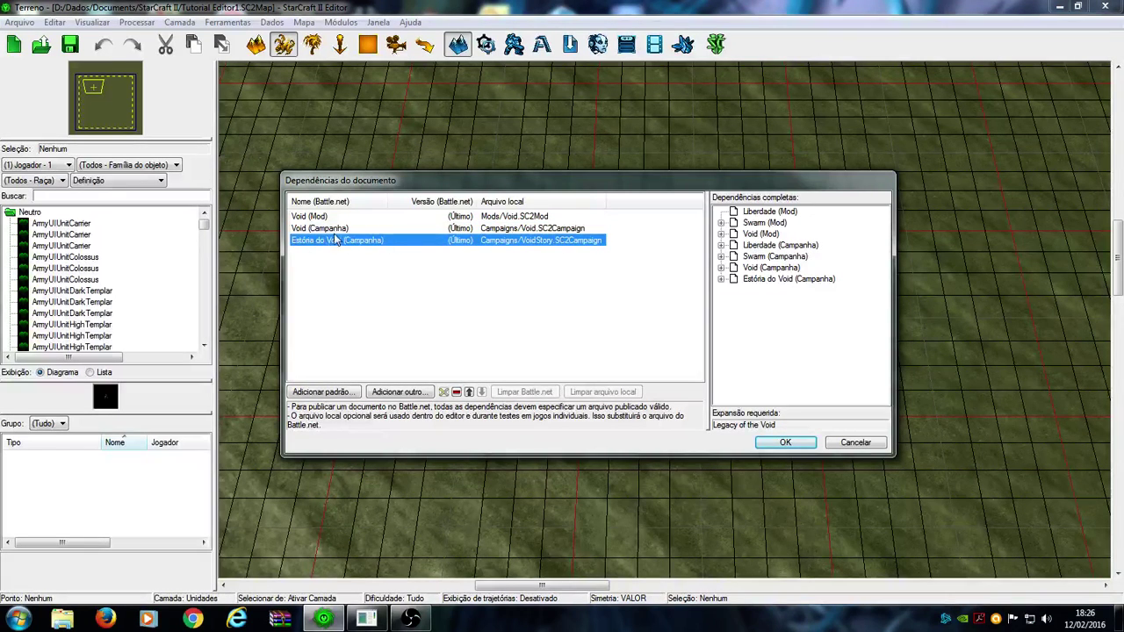
pyautogui.click(338, 228)
pyautogui.click(837, 444)
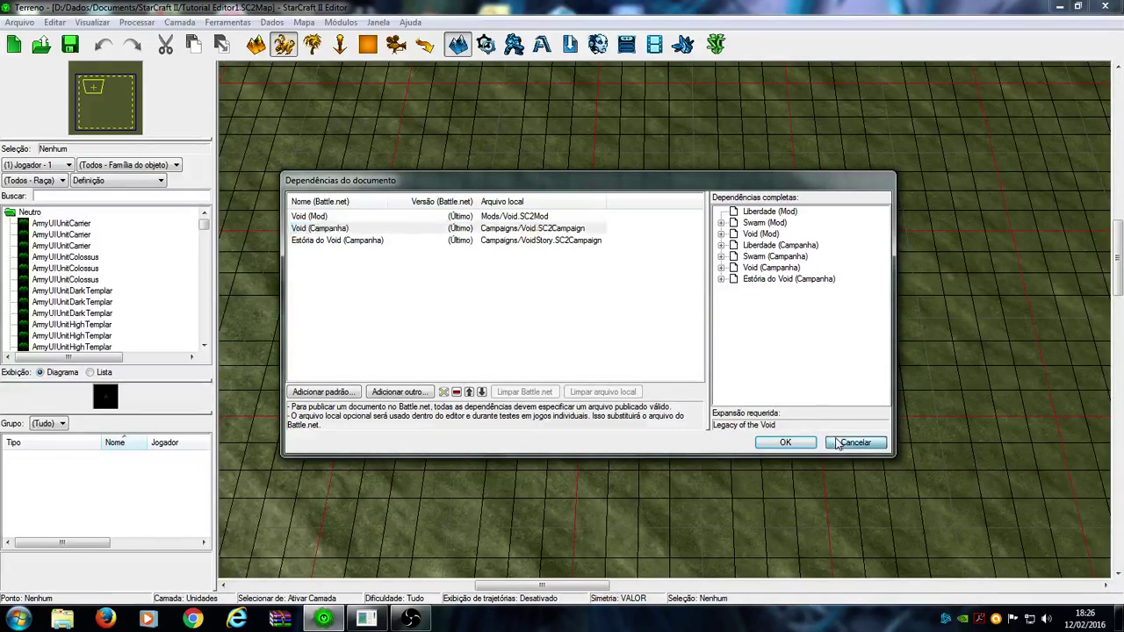
pyautogui.click(22, 23)
pyautogui.click(399, 126)
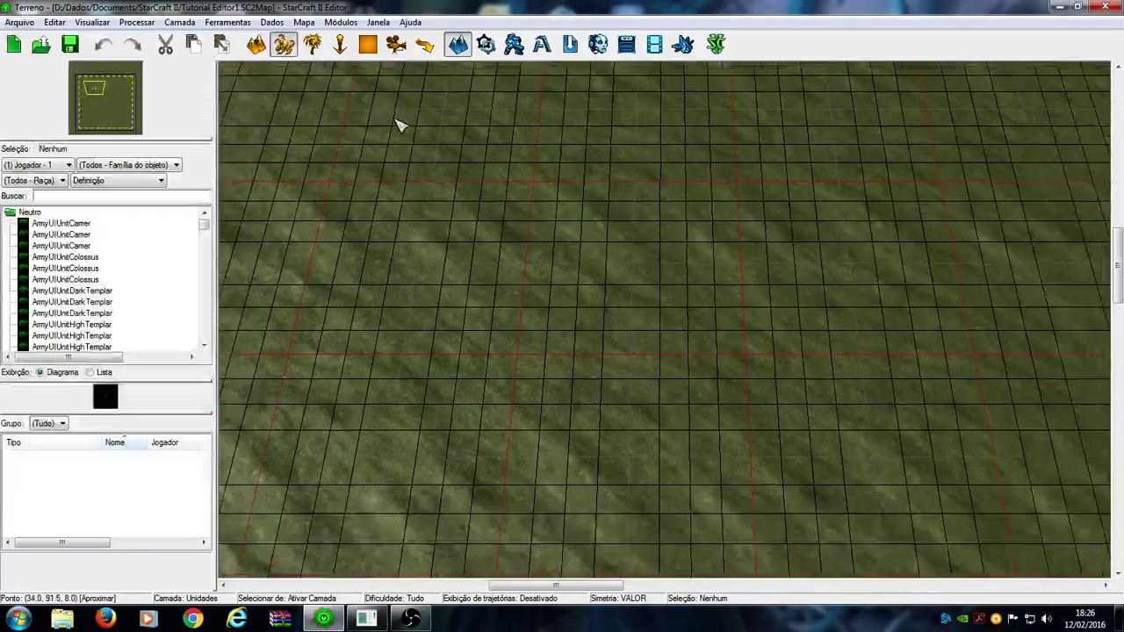
pyautogui.press('Up')
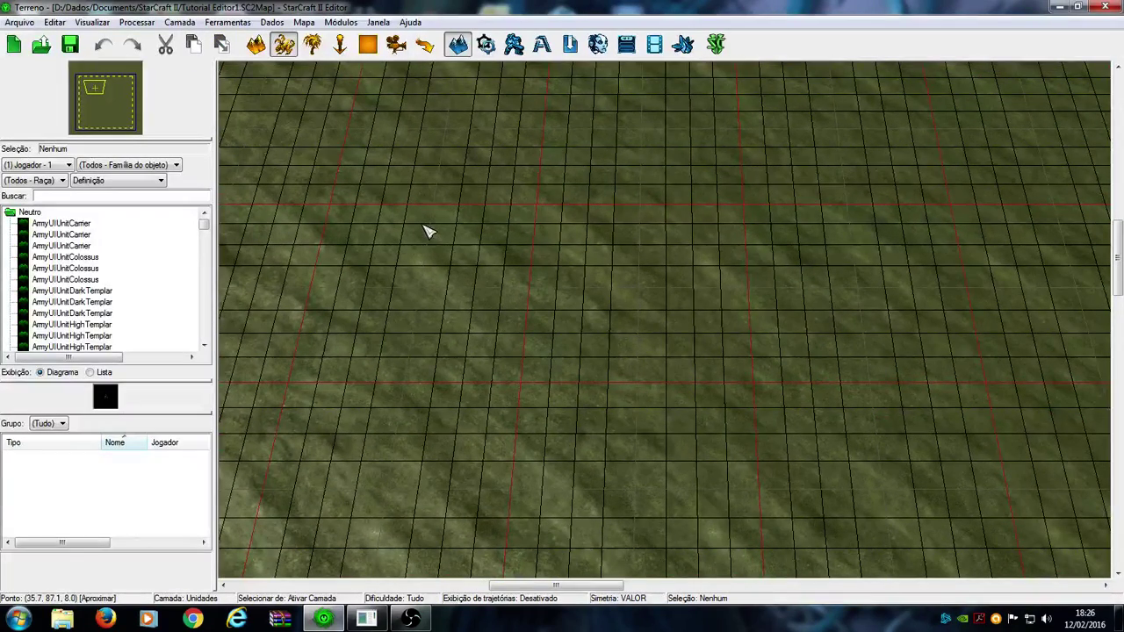
pyautogui.press('Down')
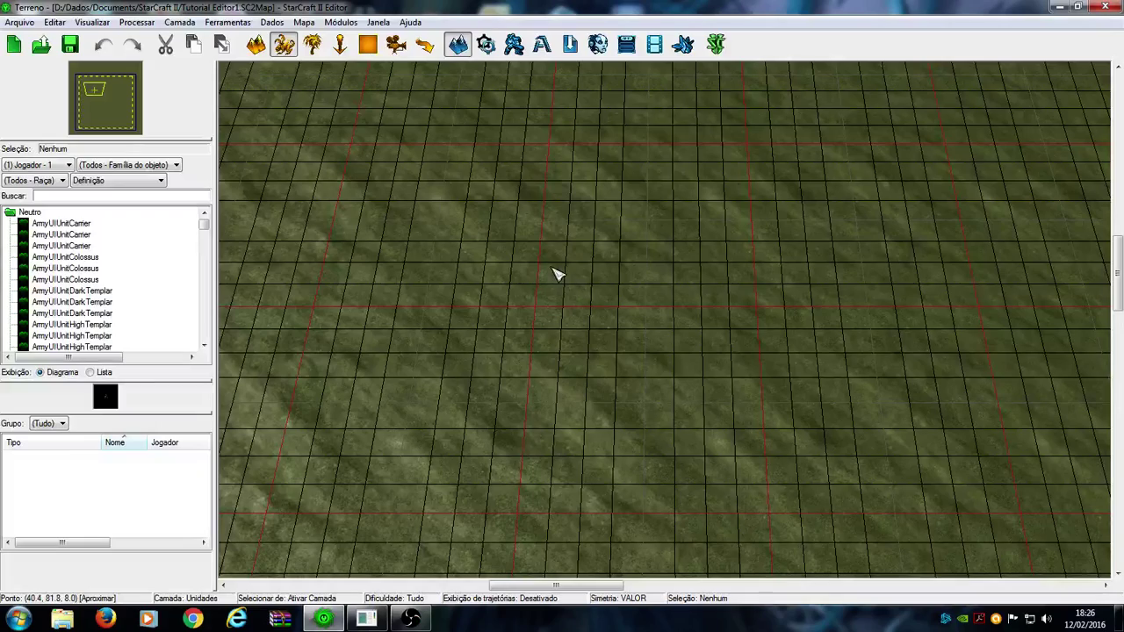
pyautogui.scroll(3, 614, 307)
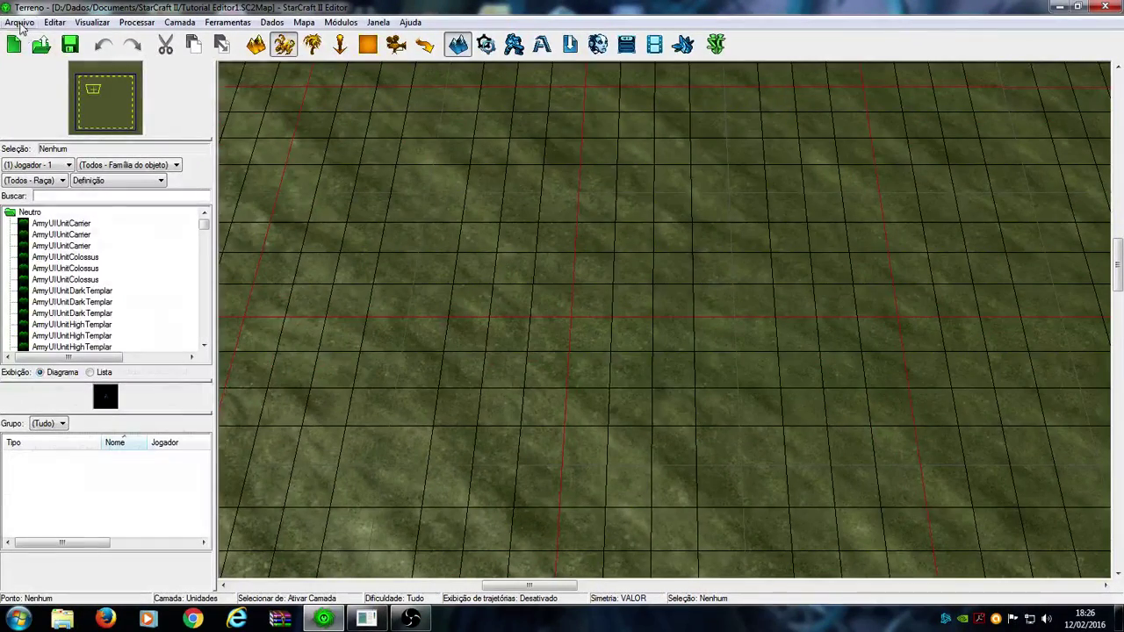
pyautogui.click(19, 22)
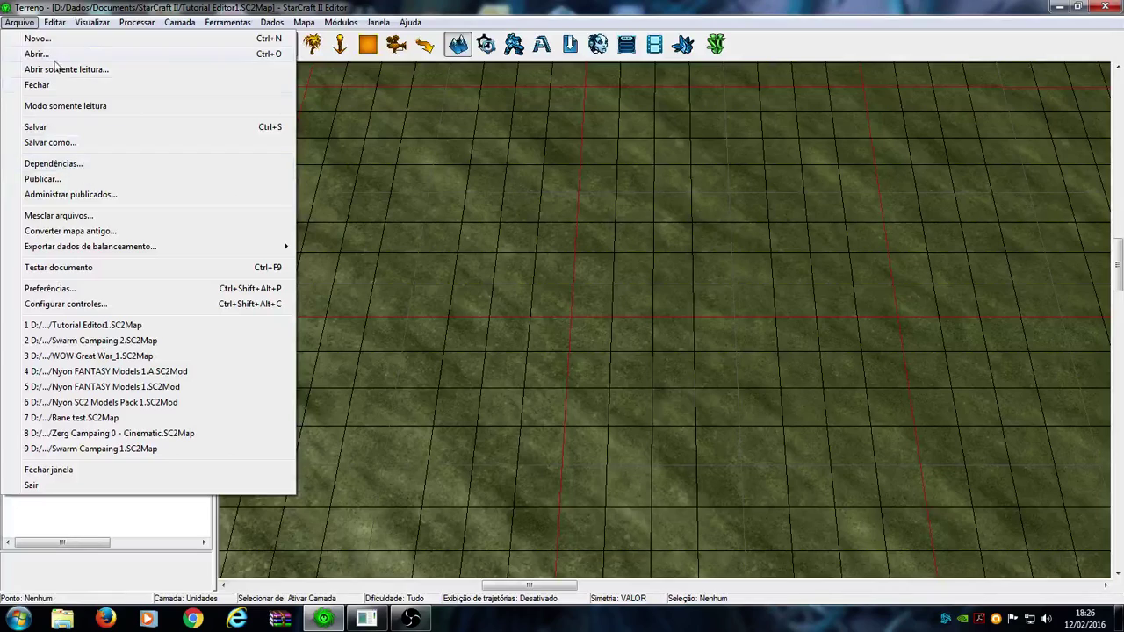
pyautogui.click(501, 181)
pyautogui.click(54, 22)
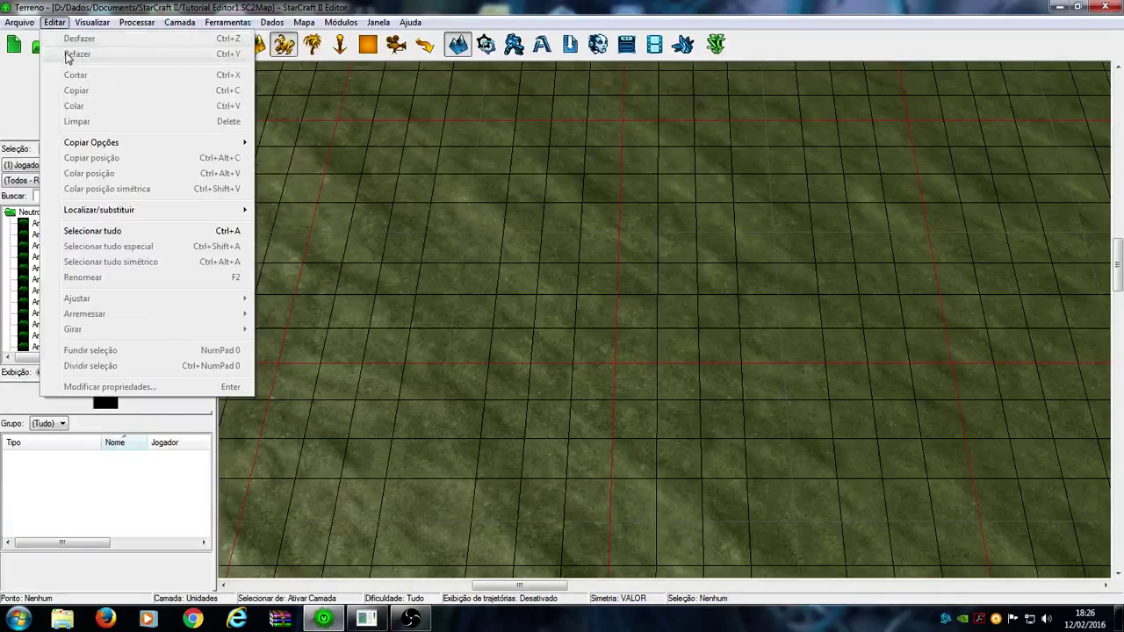
pyautogui.click(37, 38)
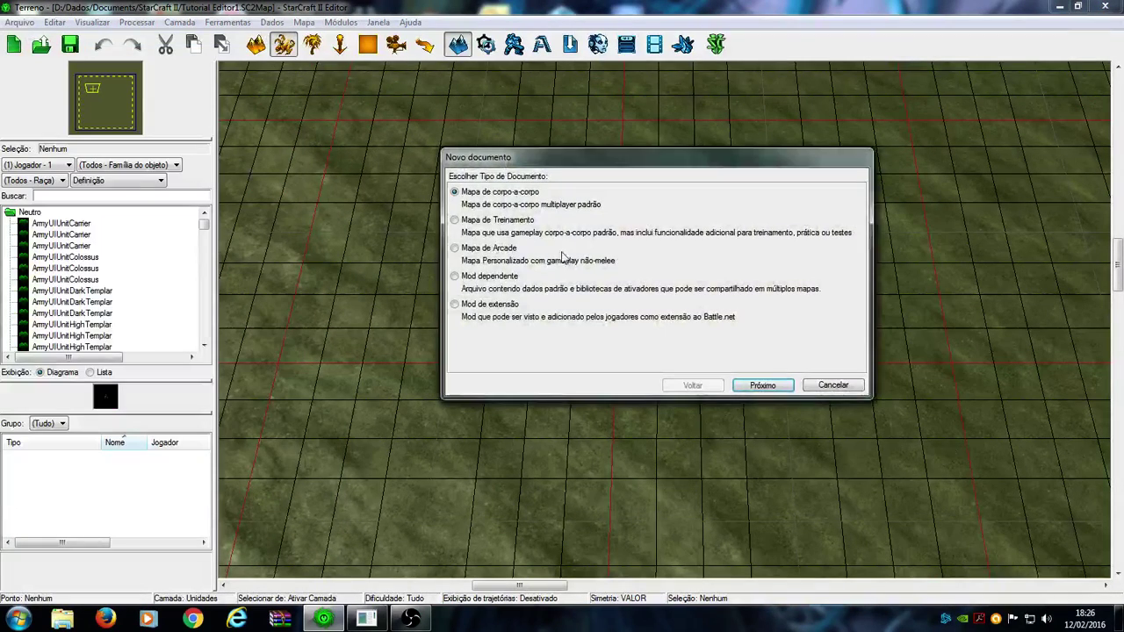
pyautogui.click(472, 260)
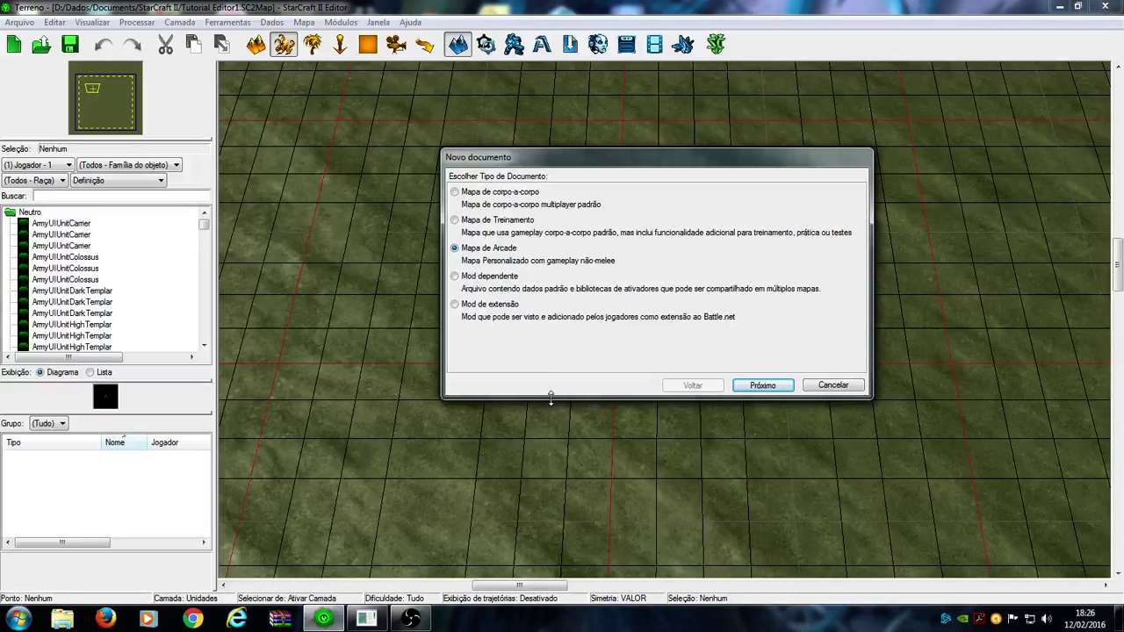
pyautogui.click(757, 388)
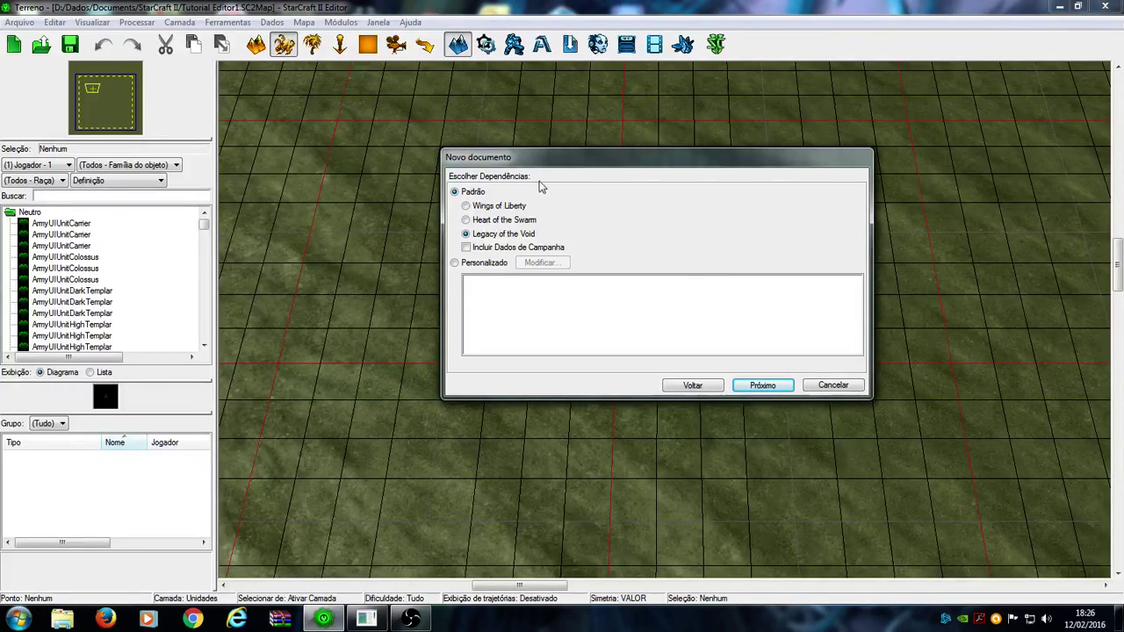
pyautogui.click(466, 248)
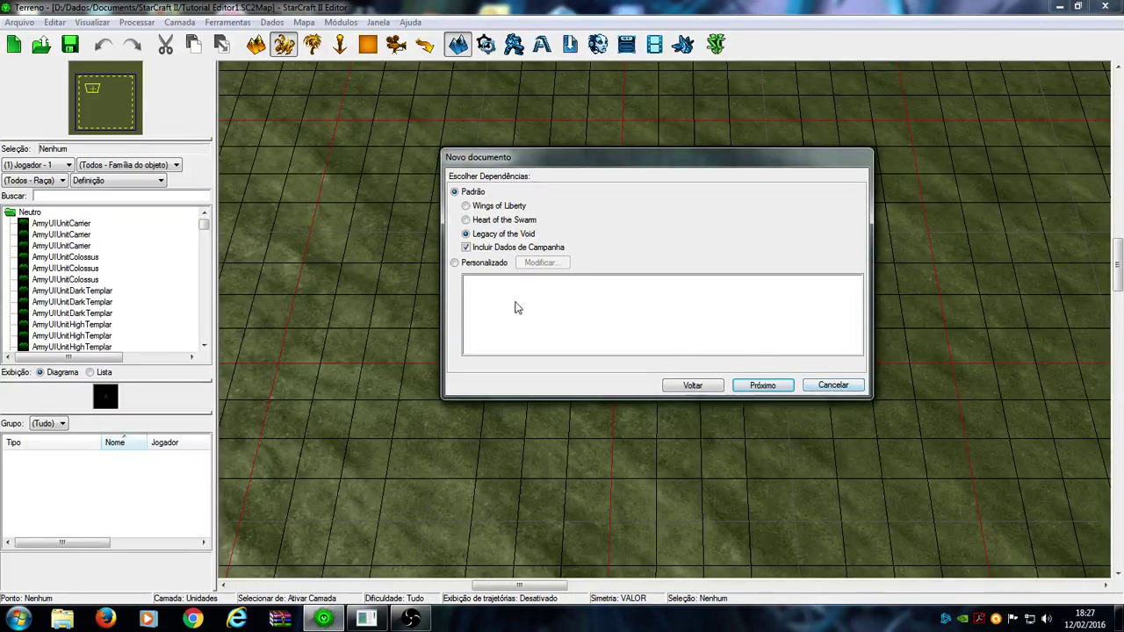
pyautogui.click(762, 384)
# Review the current map's document dependencies, checking the Void (Campanha) and Void (Mod) entries, and close the list without changes.
pyautogui.click(19, 22)
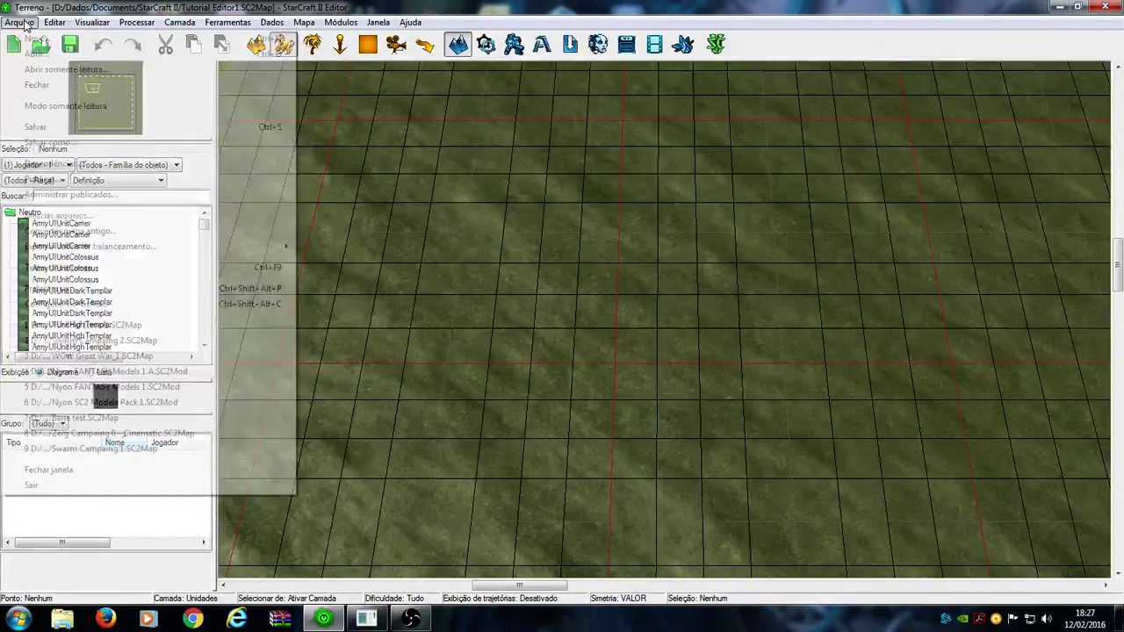
pyautogui.click(52, 163)
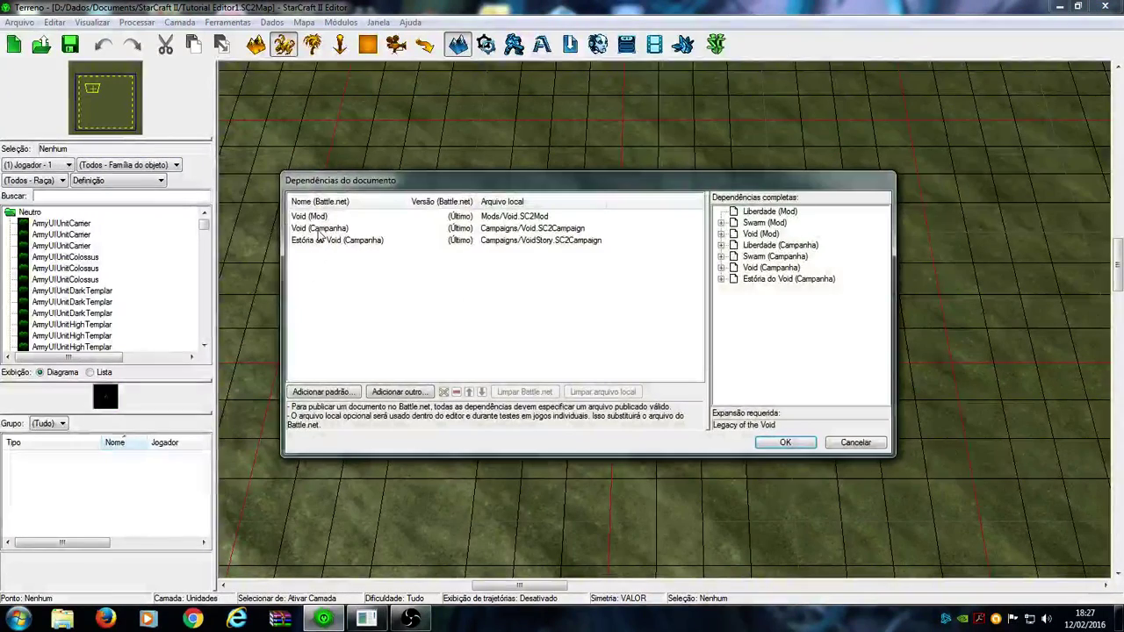
pyautogui.click(317, 230)
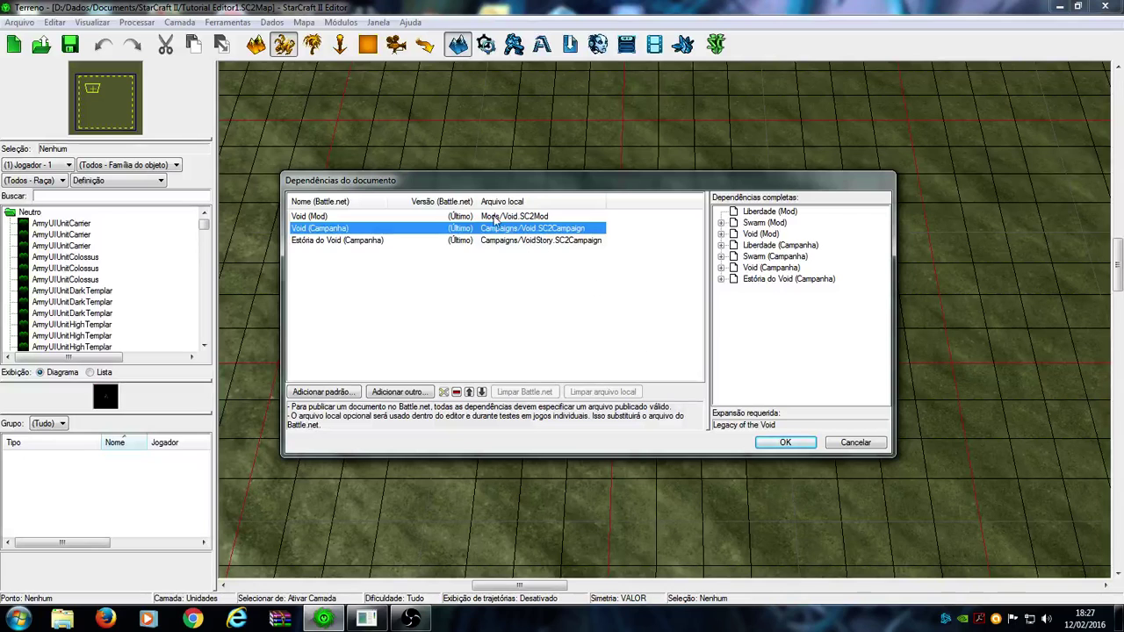
pyautogui.click(303, 217)
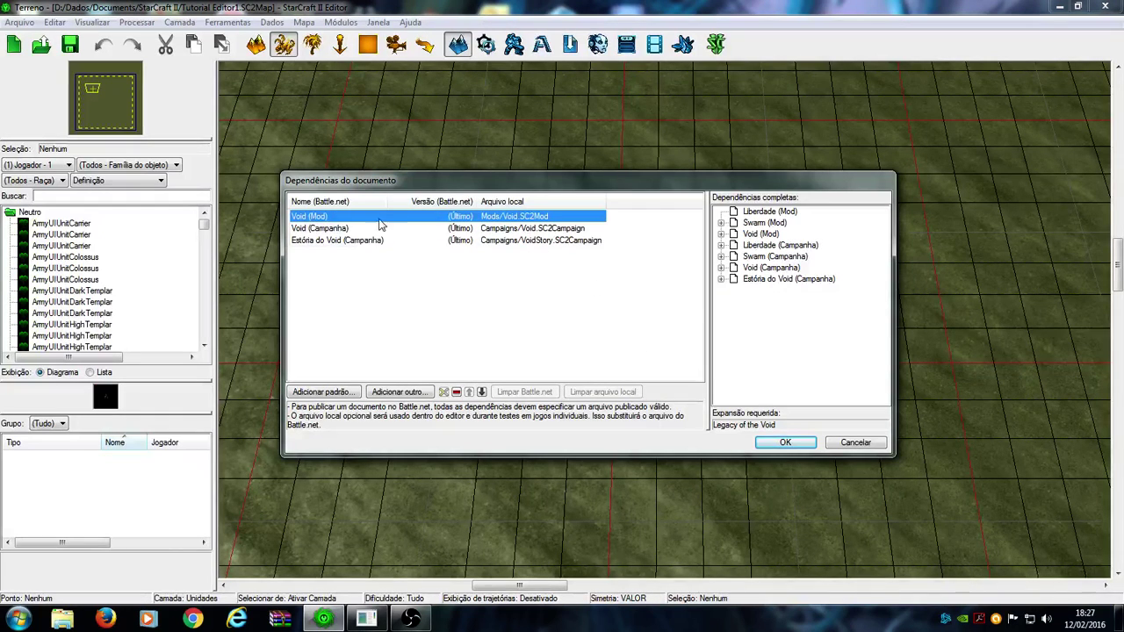
pyautogui.click(854, 442)
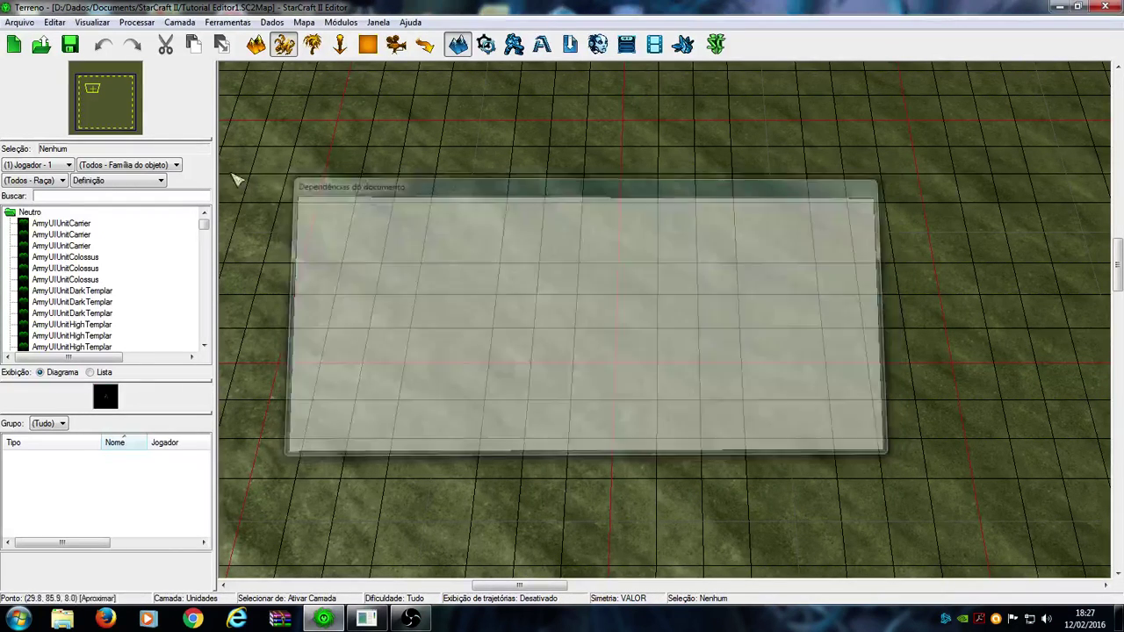
# Start a new Mapa de Arcade document, go over the standard expansion options, and choose Personalizado dependencies.
pyautogui.click(20, 22)
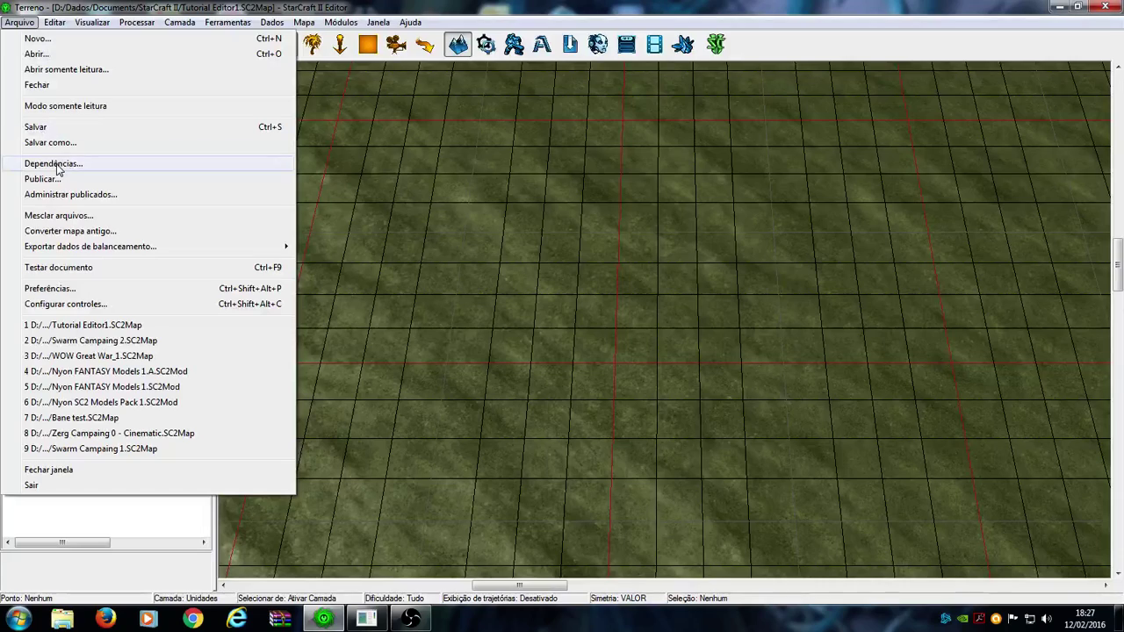
pyautogui.click(33, 39)
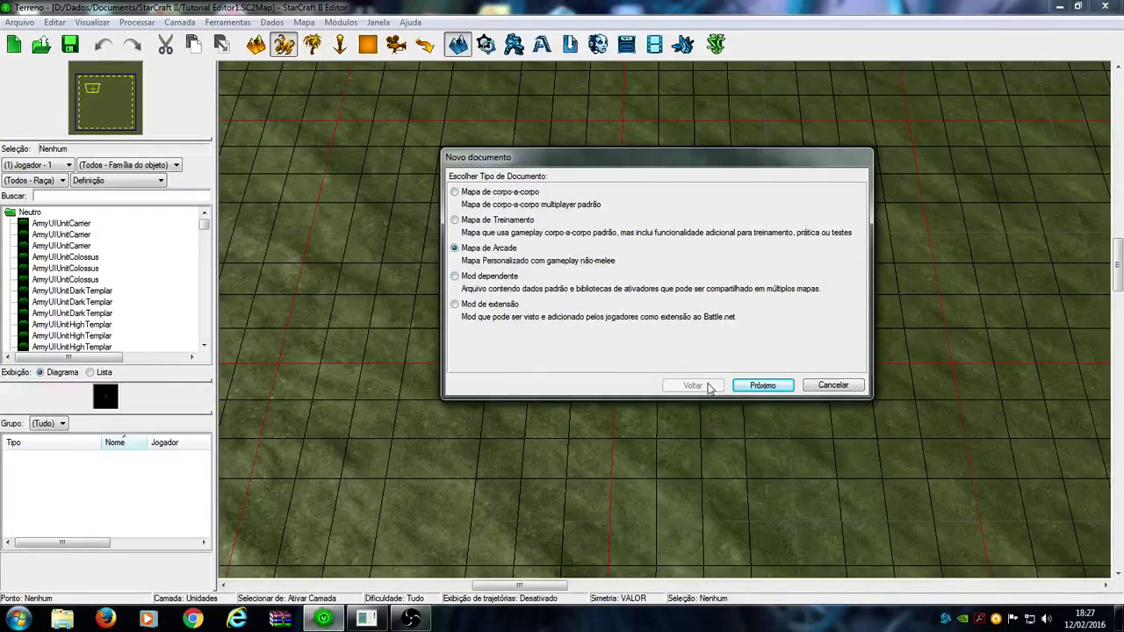
pyautogui.click(762, 385)
pyautogui.click(466, 248)
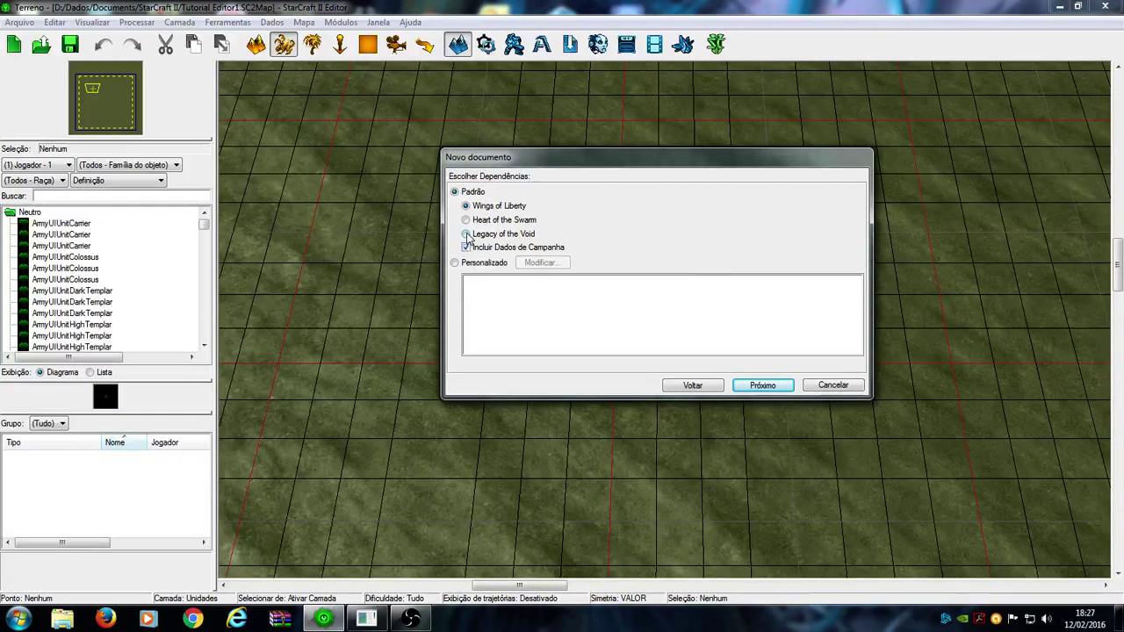
pyautogui.click(465, 220)
pyautogui.click(465, 205)
pyautogui.click(454, 262)
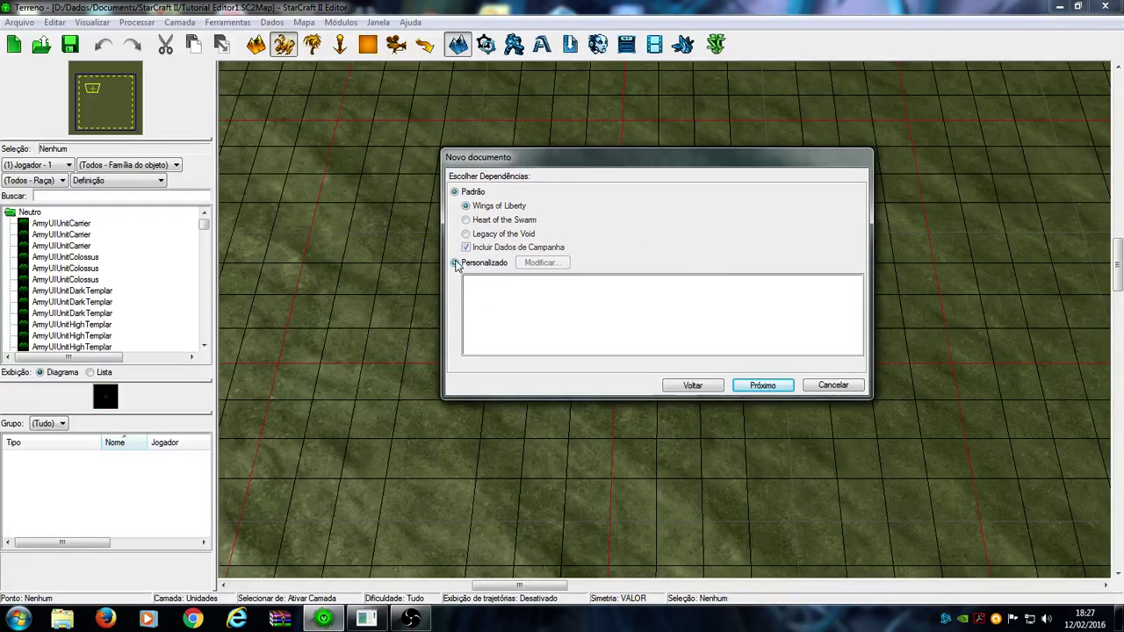
# Add Void (Mod), Void (Campanha) and Estória do Void (Campanha) as the new map's custom dependencies.
pyautogui.click(539, 264)
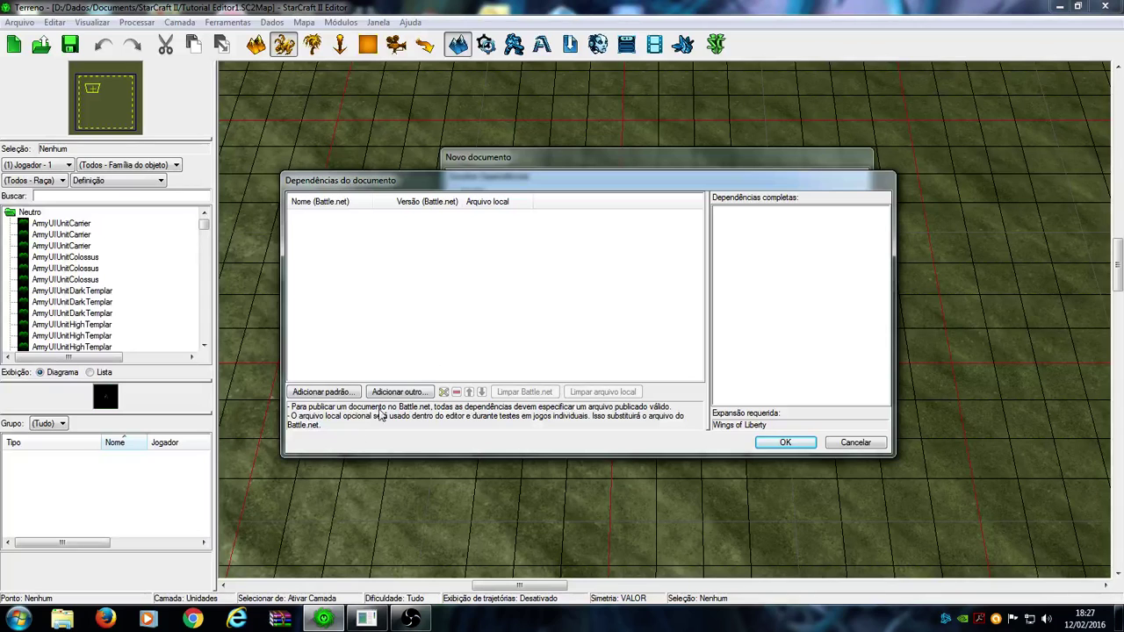
pyautogui.click(324, 395)
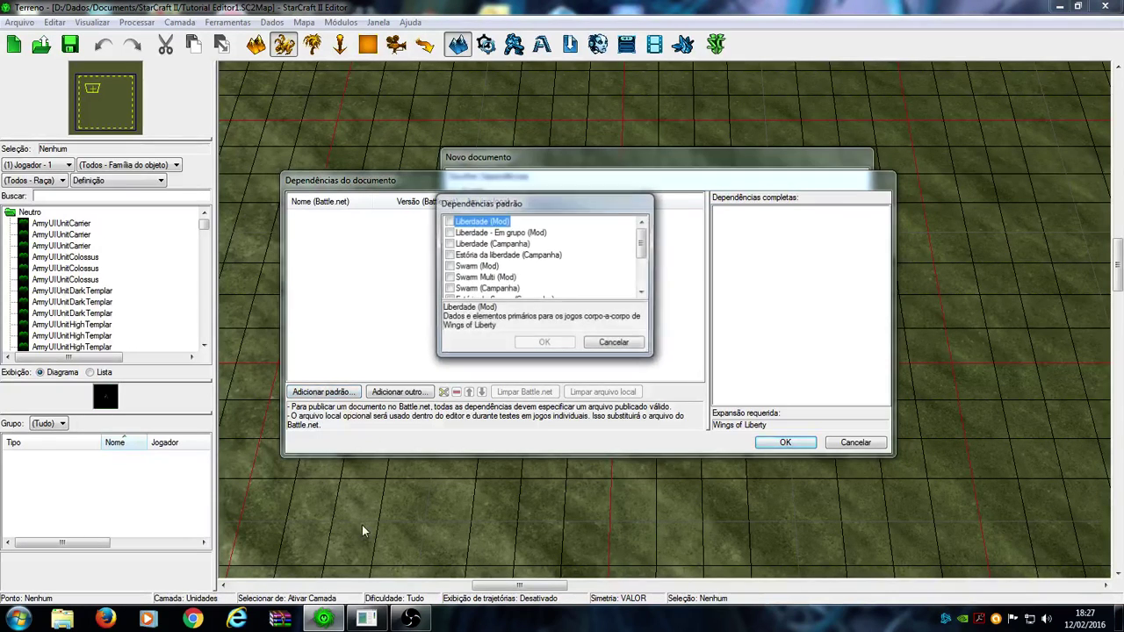
pyautogui.scroll(-3, 531, 252)
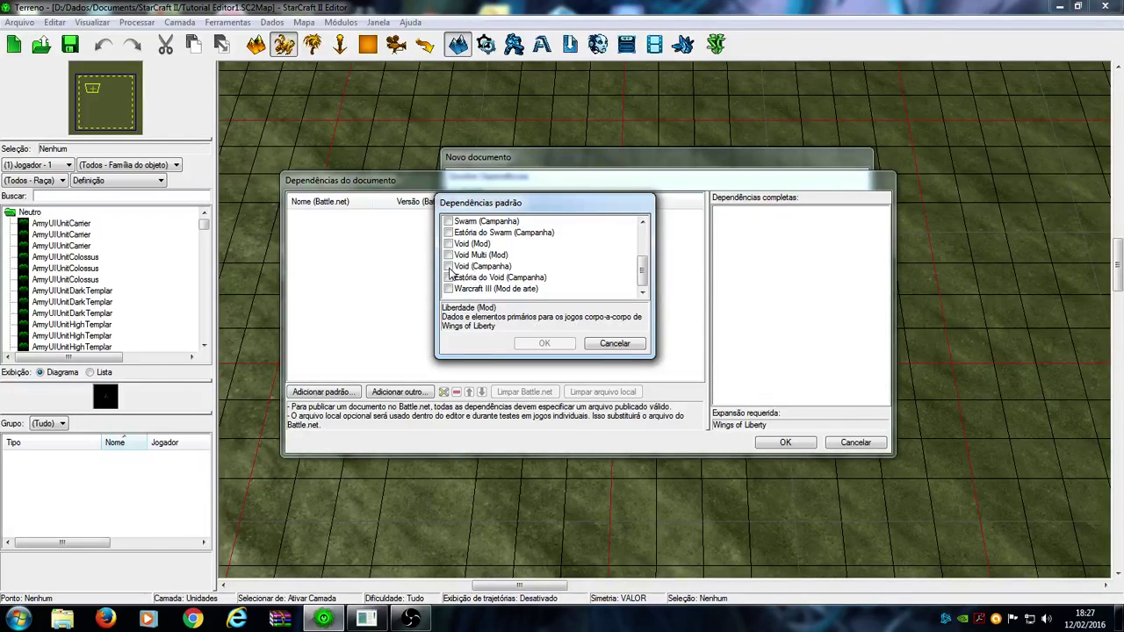
pyautogui.click(449, 244)
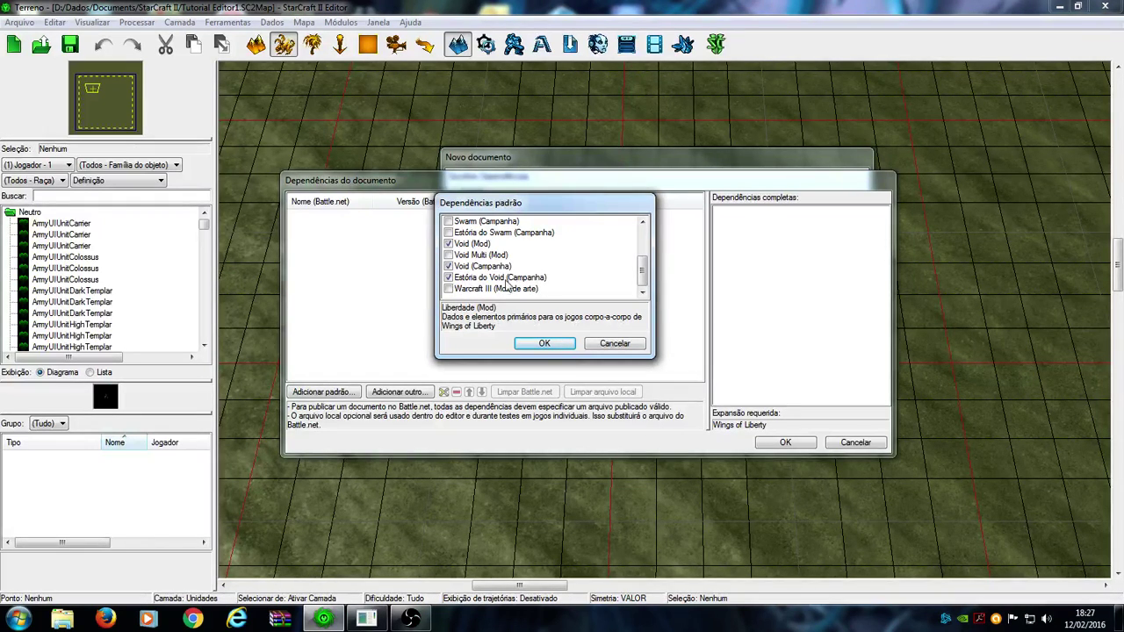
pyautogui.click(472, 244)
pyautogui.click(458, 255)
pyautogui.click(449, 255)
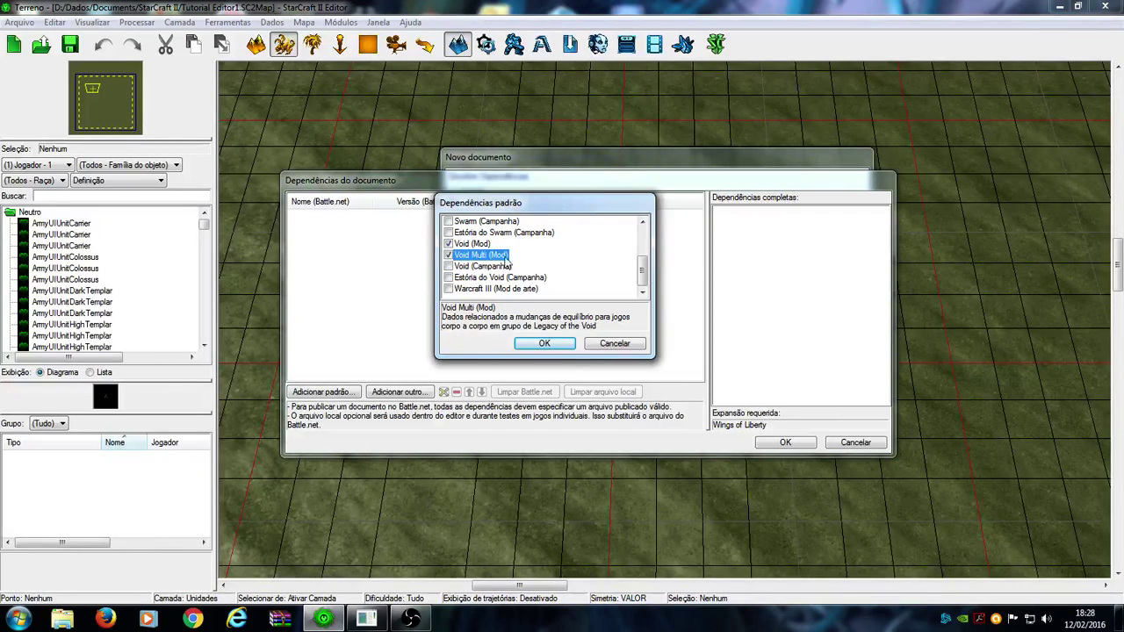
pyautogui.click(449, 266)
pyautogui.click(473, 279)
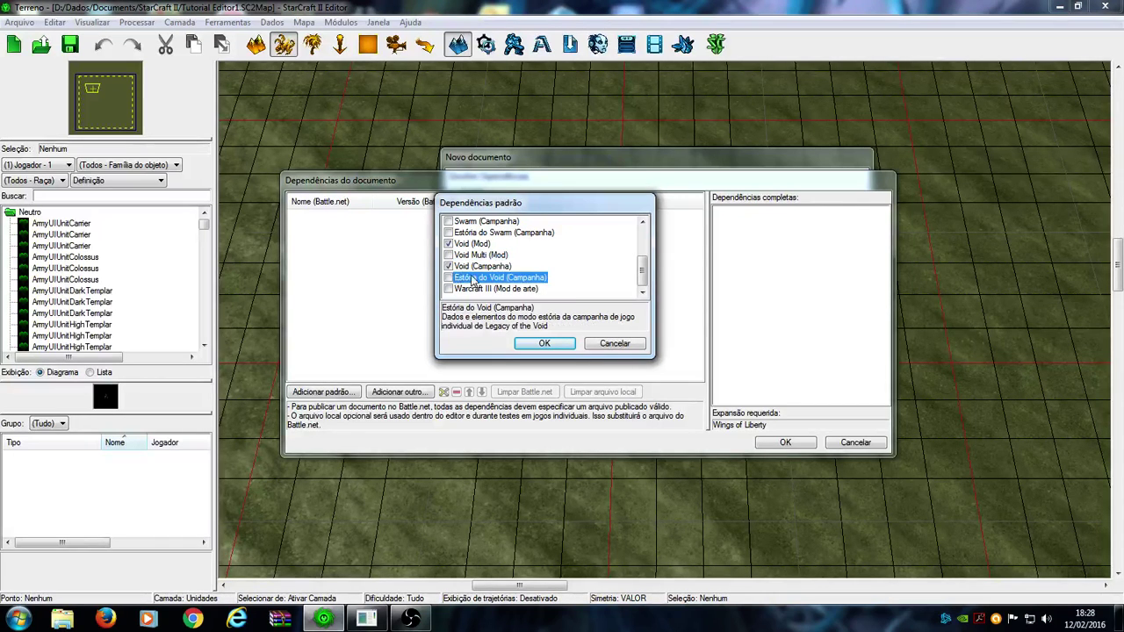
pyautogui.click(531, 343)
pyautogui.click(784, 441)
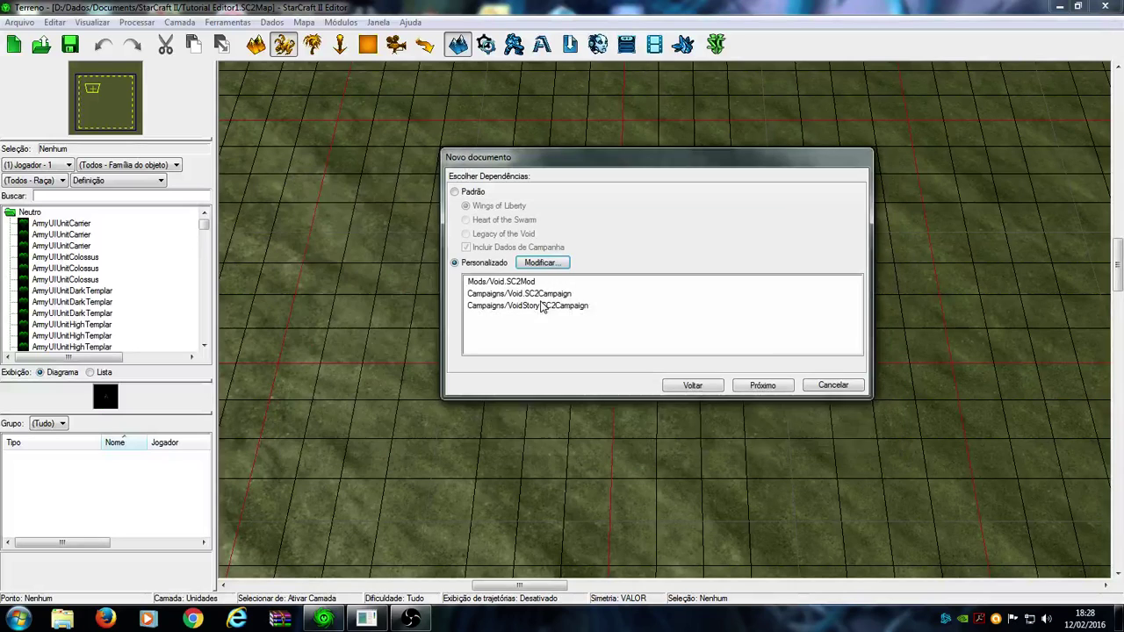
# Continue to the map configuration, look through the size options, and use 256 for both Extensão and Altura.
pyautogui.click(766, 386)
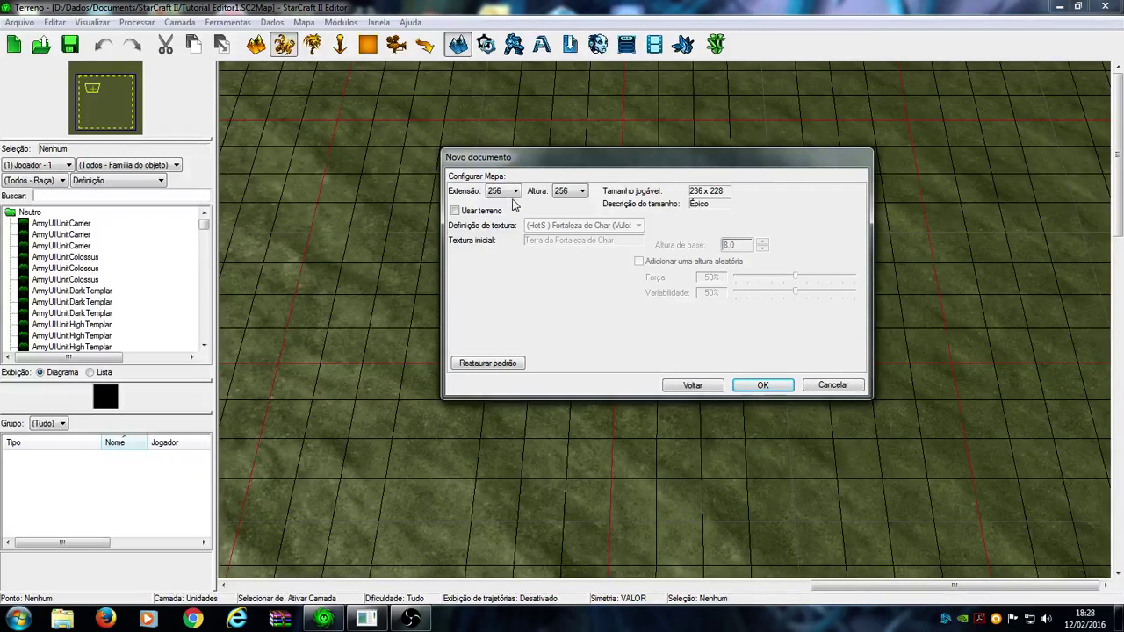
pyautogui.click(515, 192)
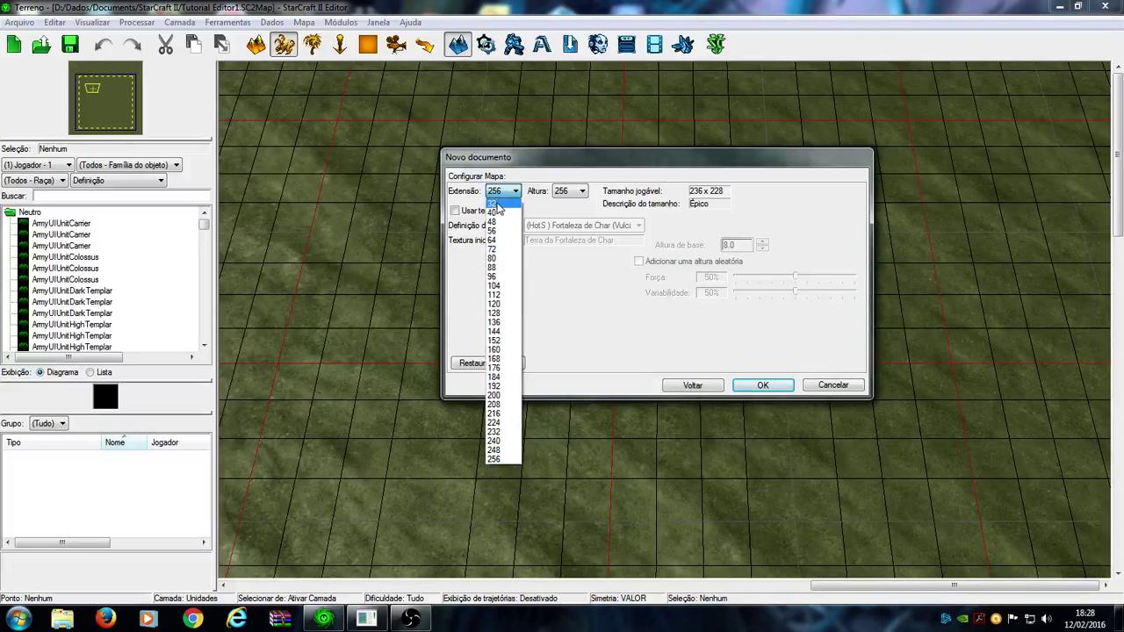
pyautogui.click(562, 339)
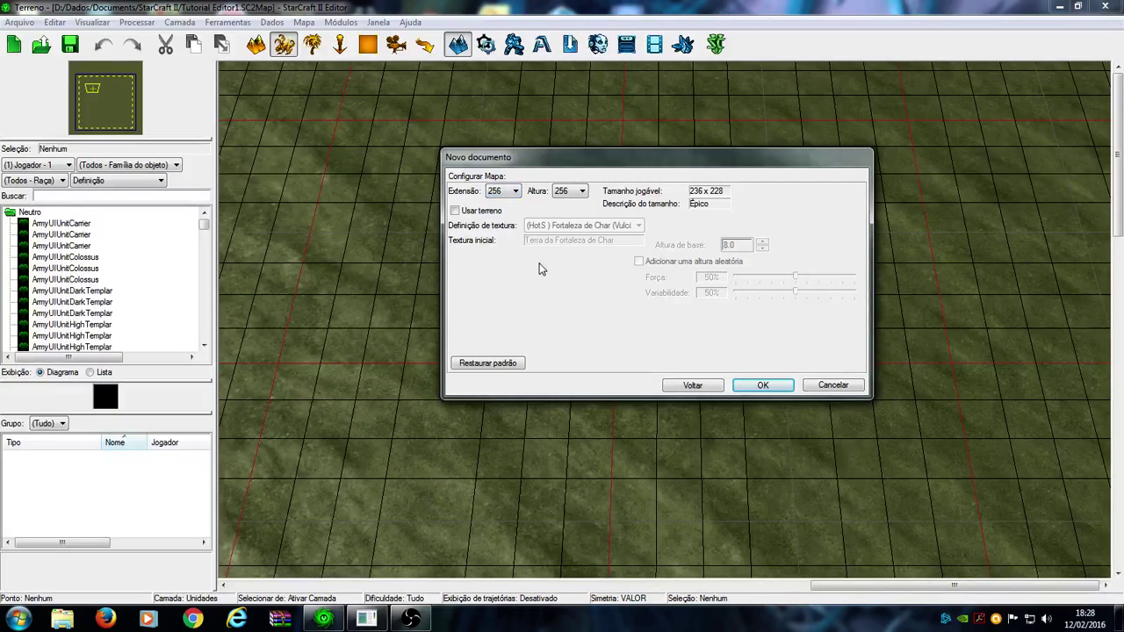
pyautogui.click(563, 193)
pyautogui.click(571, 459)
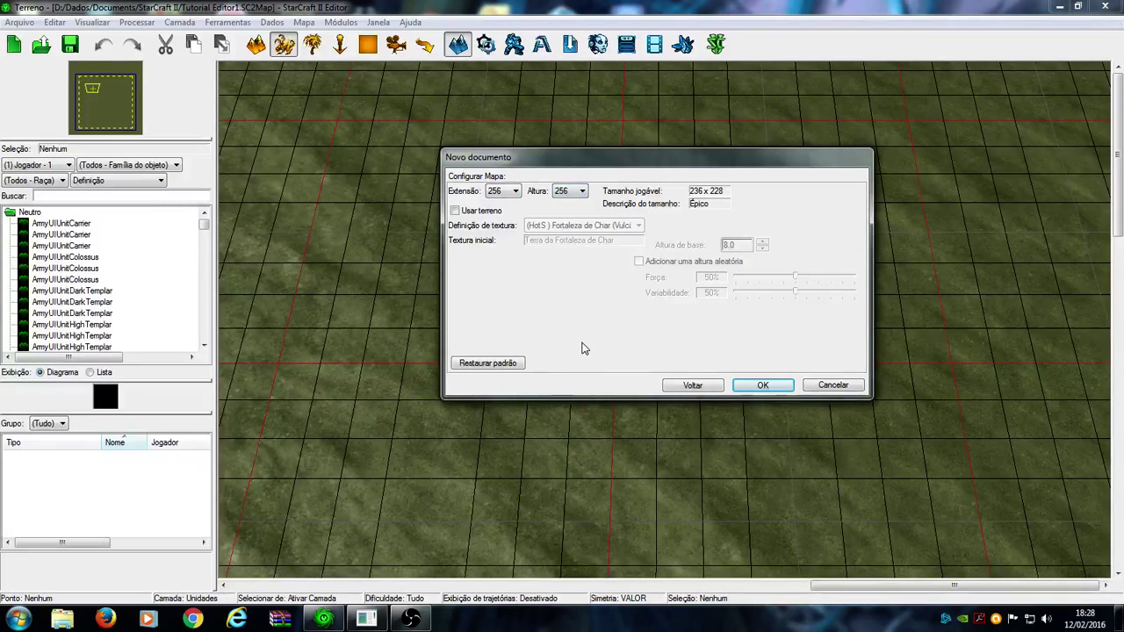
pyautogui.click(514, 191)
pyautogui.click(563, 266)
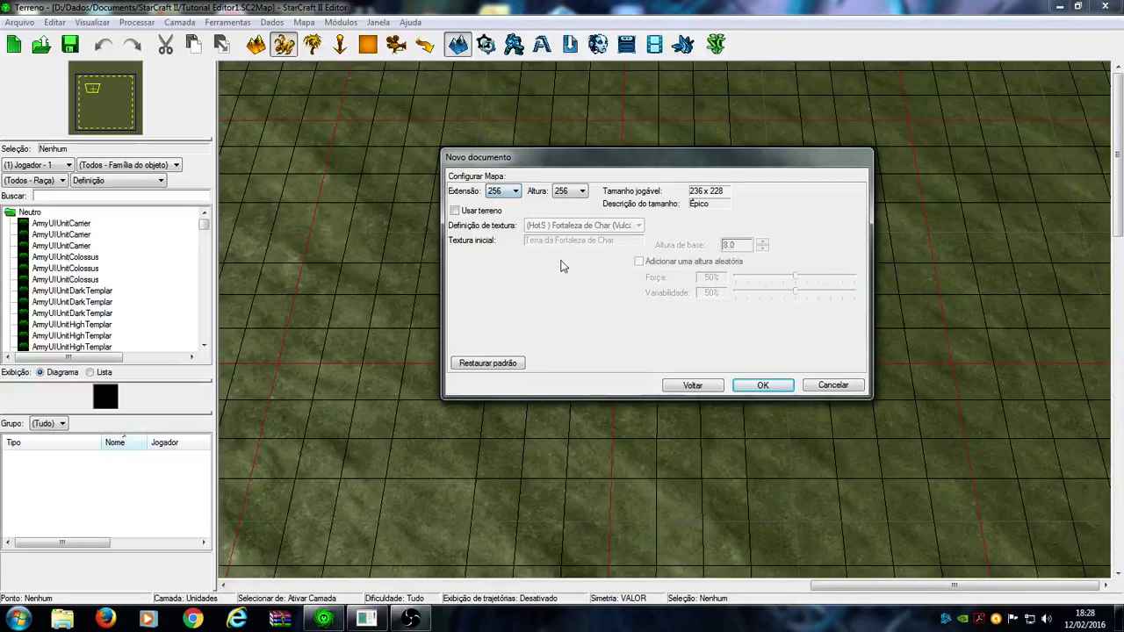
pyautogui.click(509, 195)
pyautogui.click(567, 299)
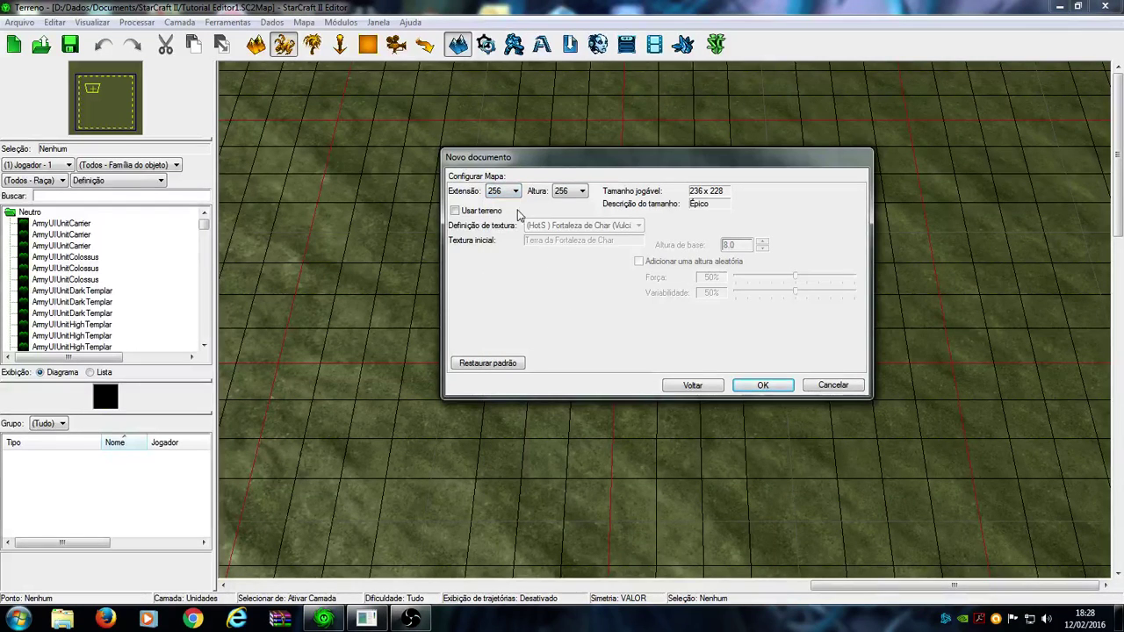
pyautogui.click(509, 193)
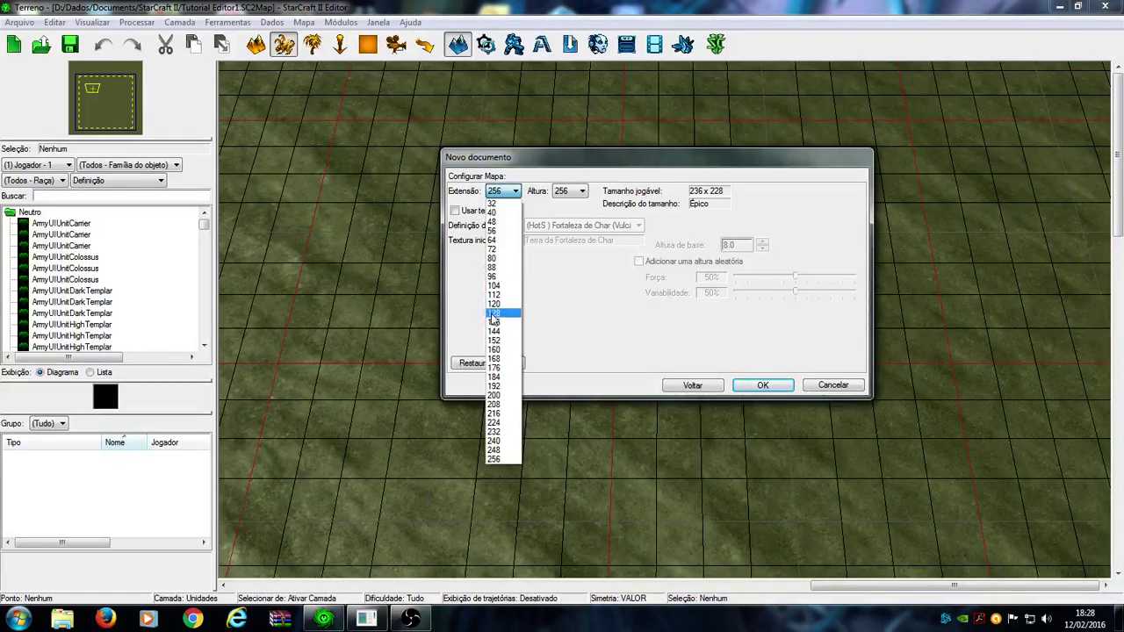
pyautogui.click(566, 316)
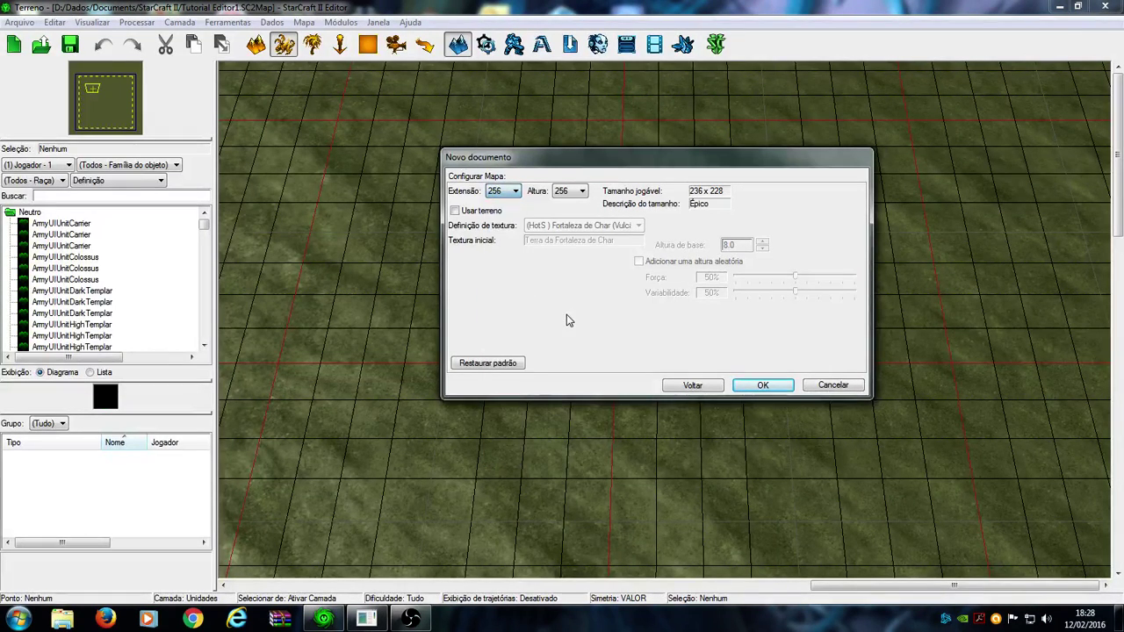
pyautogui.click(575, 193)
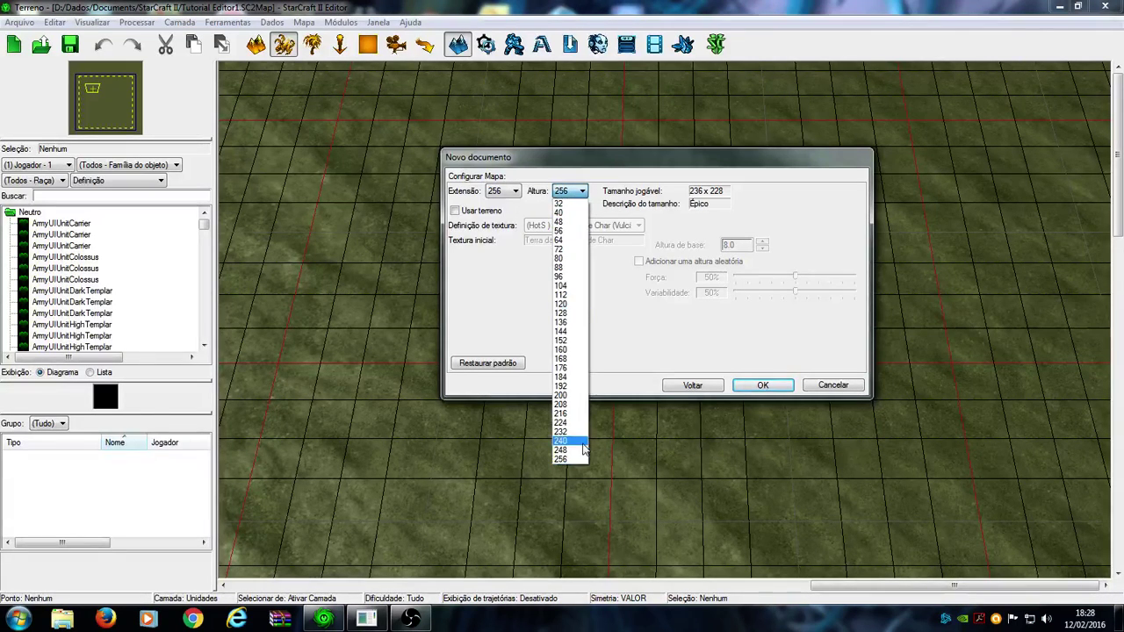
pyautogui.click(573, 460)
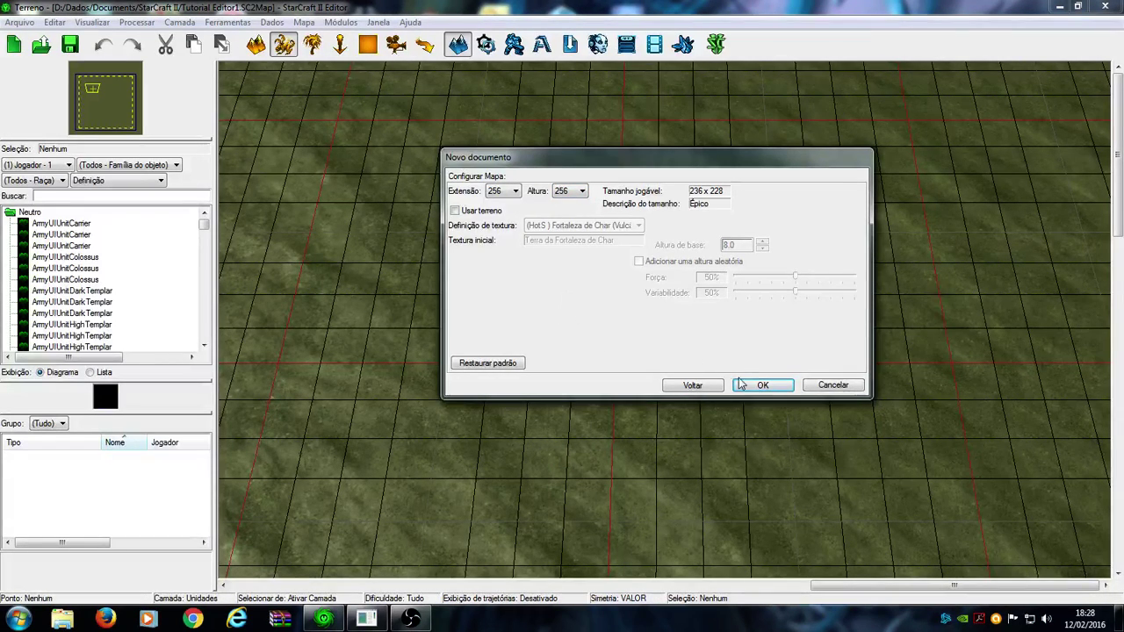
# Enable Usar terreno for the new map.
pyautogui.click(455, 211)
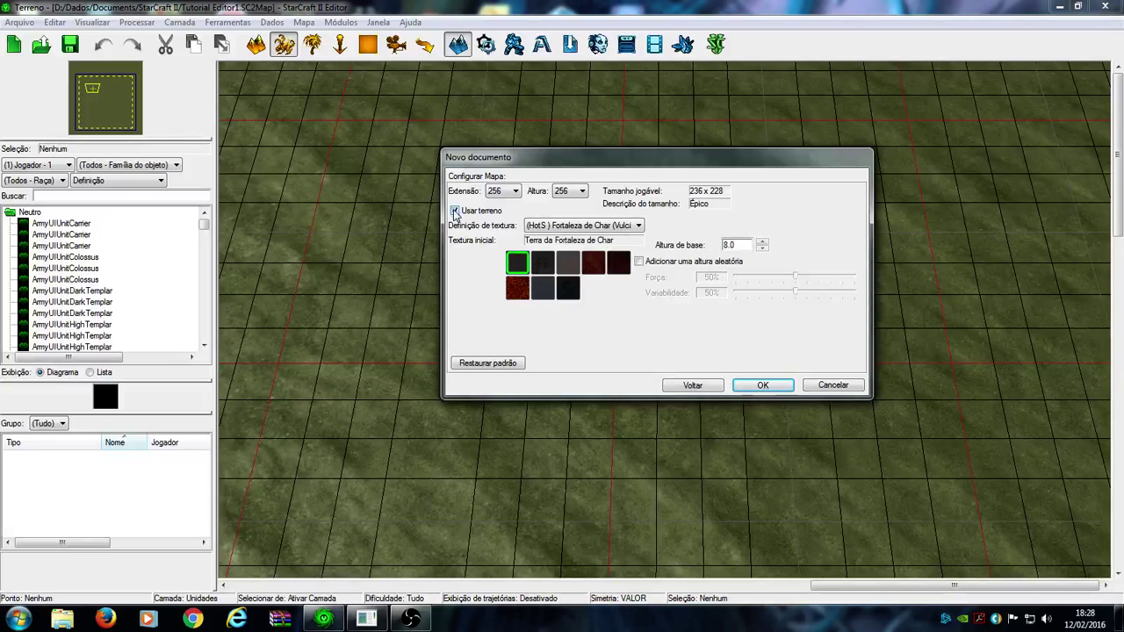
pyautogui.click(454, 211)
pyautogui.click(455, 212)
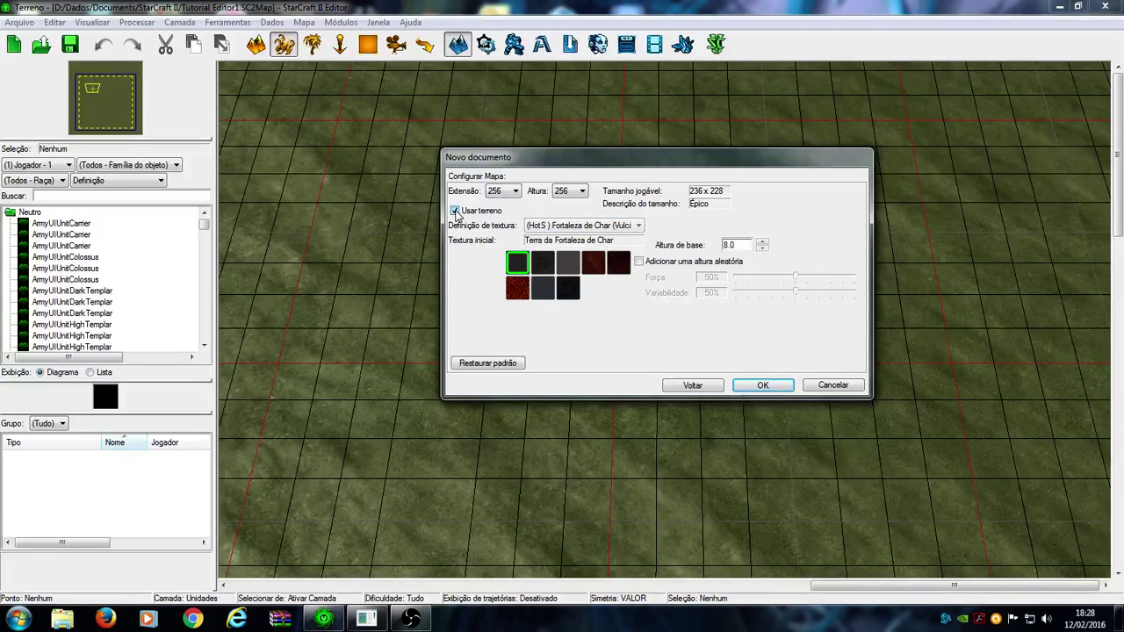
# Look through the terrain texture sets and try Aiur, Braxis Alpha Ex2 and Cybros for the new map.
pyautogui.click(562, 227)
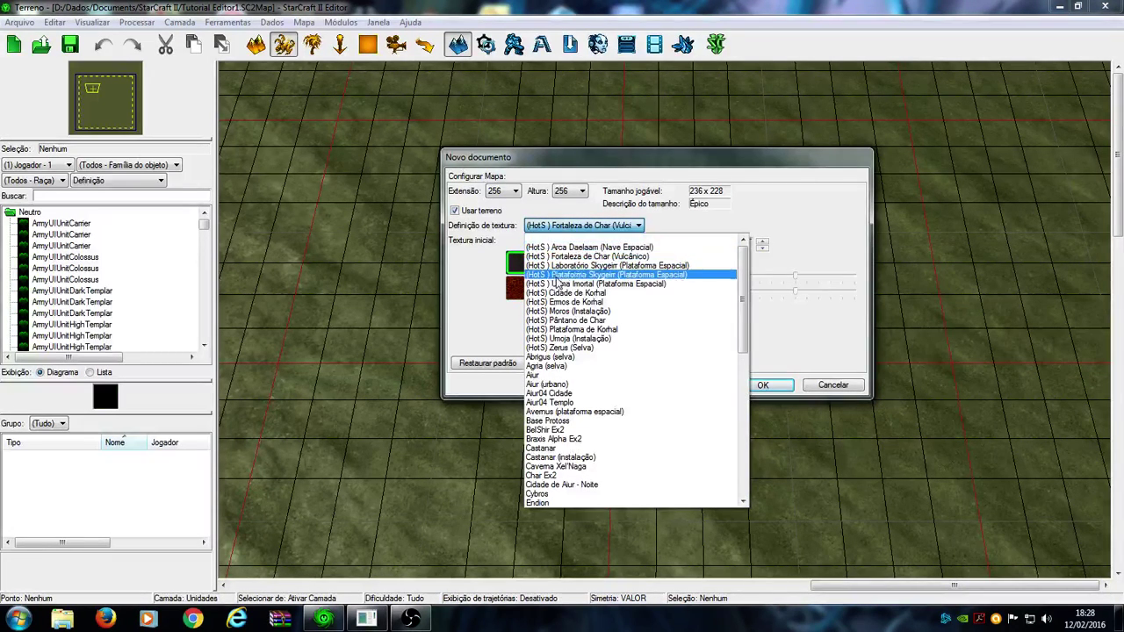
pyautogui.scroll(-1, 566, 303)
pyautogui.scroll(-12, 566, 303)
pyautogui.scroll(14, 566, 301)
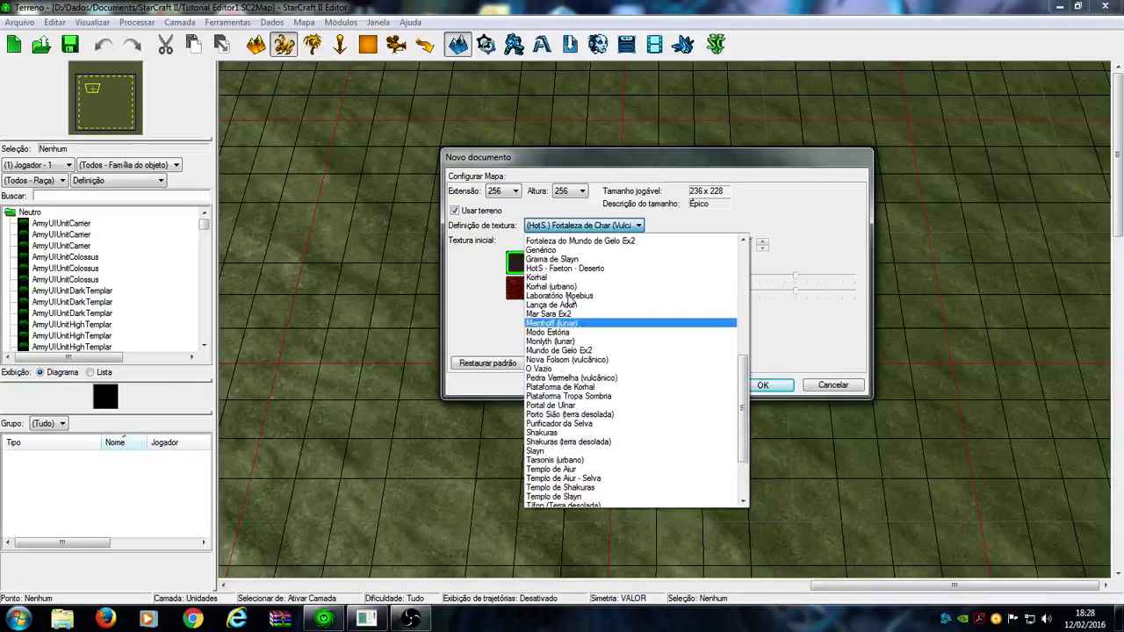
pyautogui.click(561, 375)
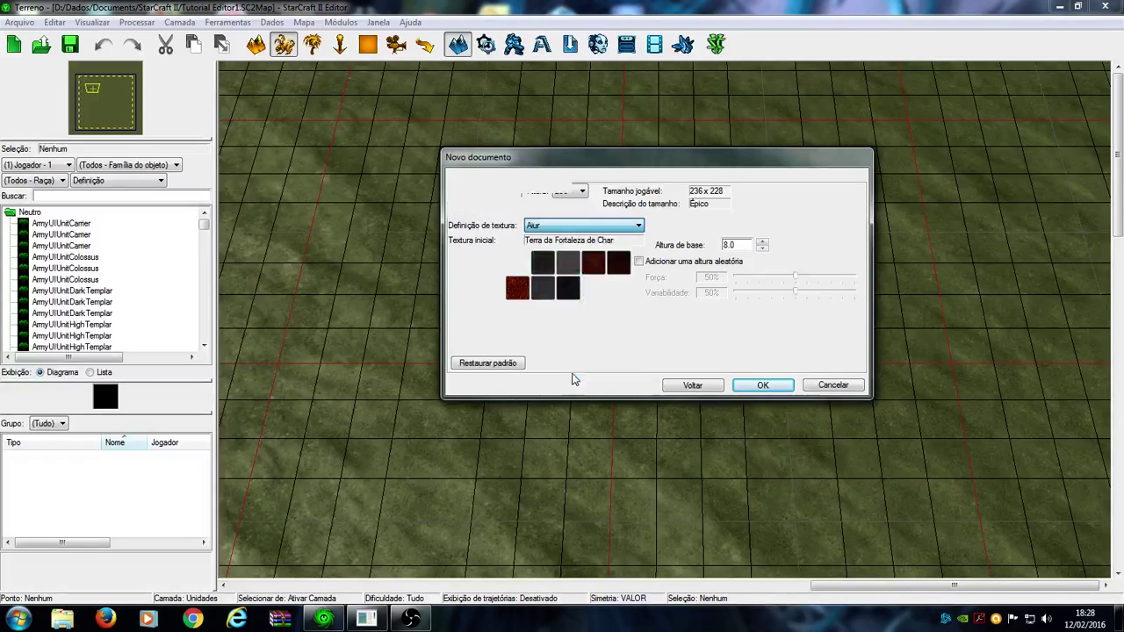
pyautogui.click(585, 226)
pyautogui.click(567, 301)
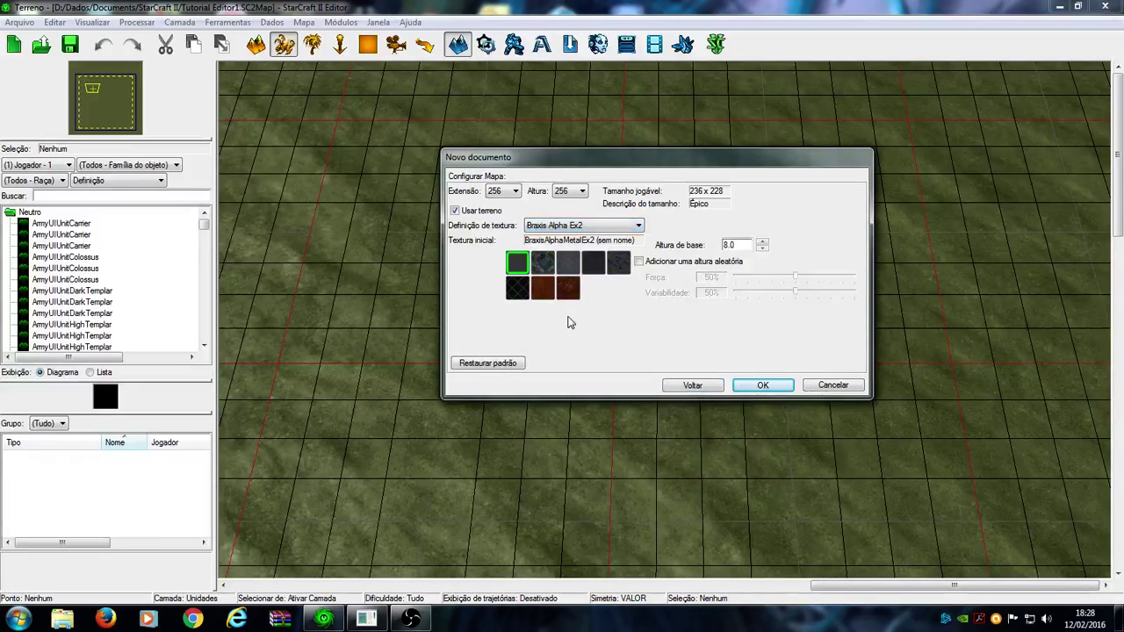
pyautogui.click(585, 227)
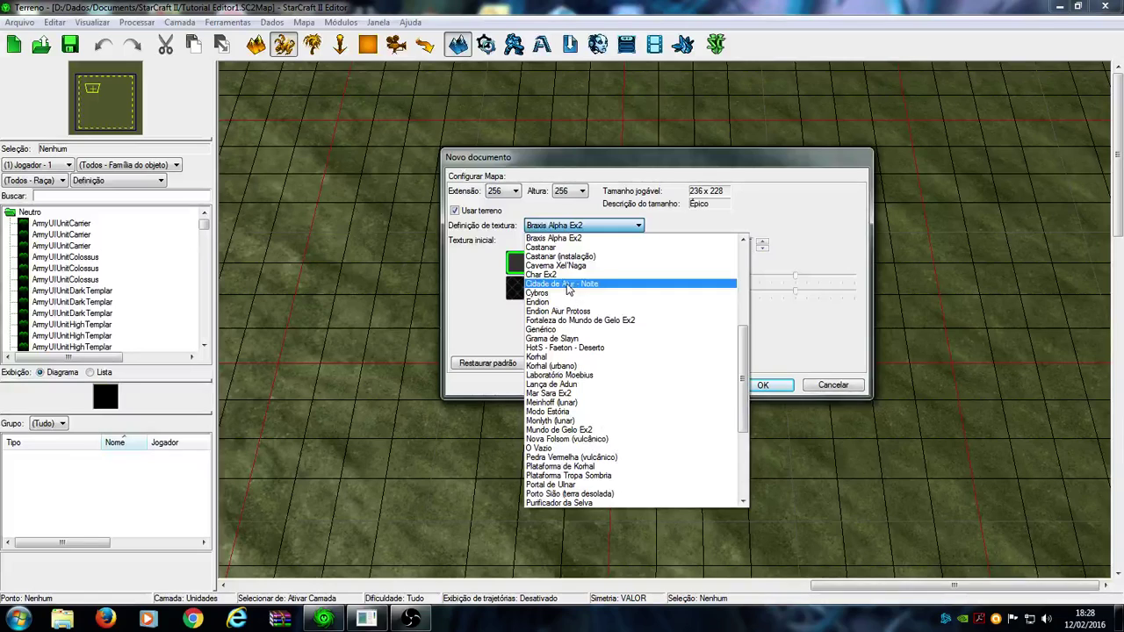
pyautogui.click(569, 296)
# Try the Abrigus (selva), BelShir Ex2 and Korhal texture sets for the new map.
pyautogui.click(586, 226)
pyautogui.scroll(5, 572, 290)
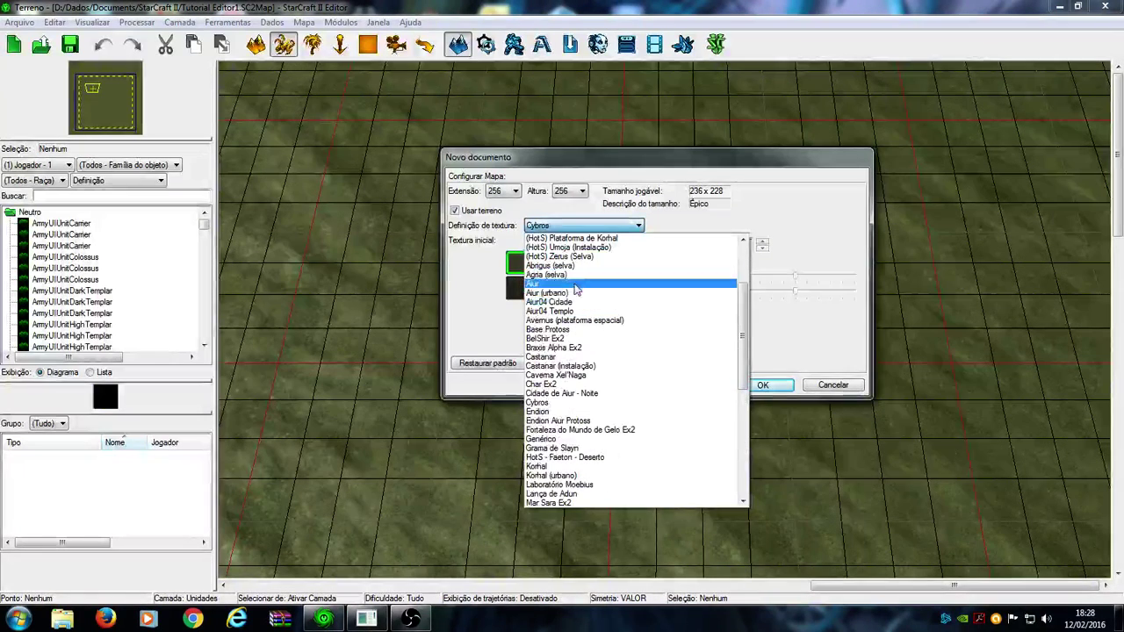
pyautogui.click(561, 265)
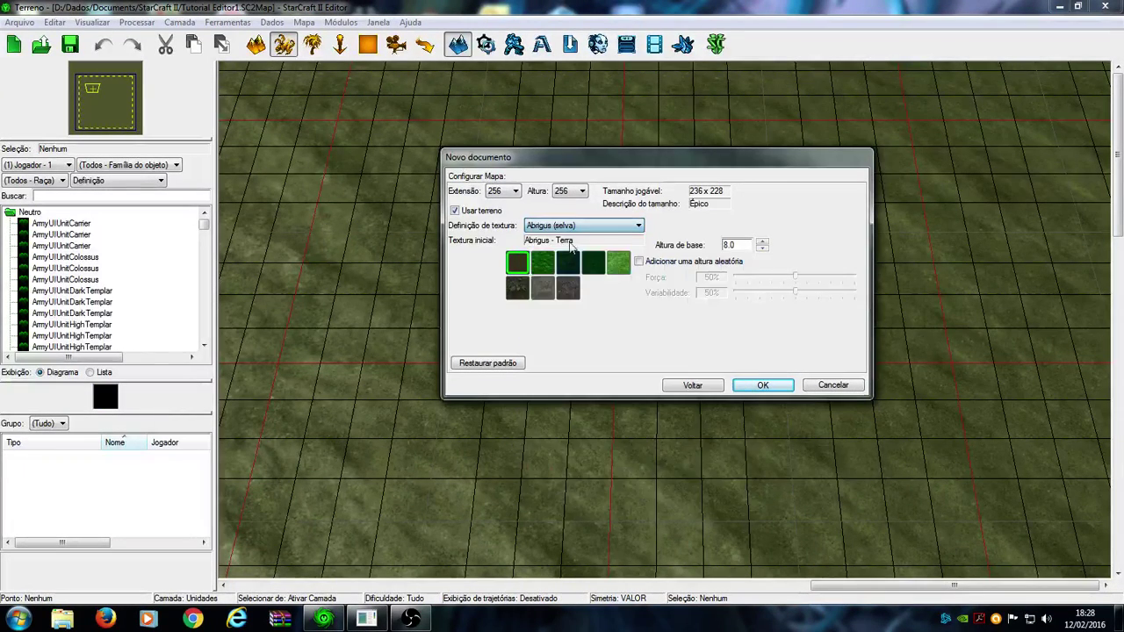
pyautogui.click(586, 226)
pyautogui.click(561, 311)
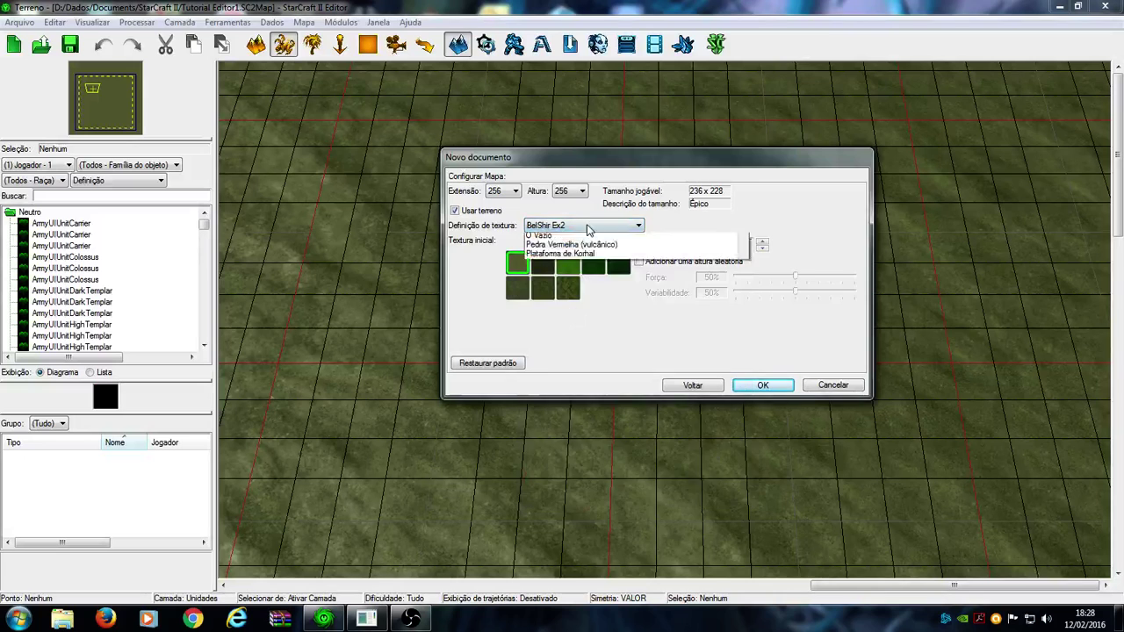
pyautogui.click(586, 226)
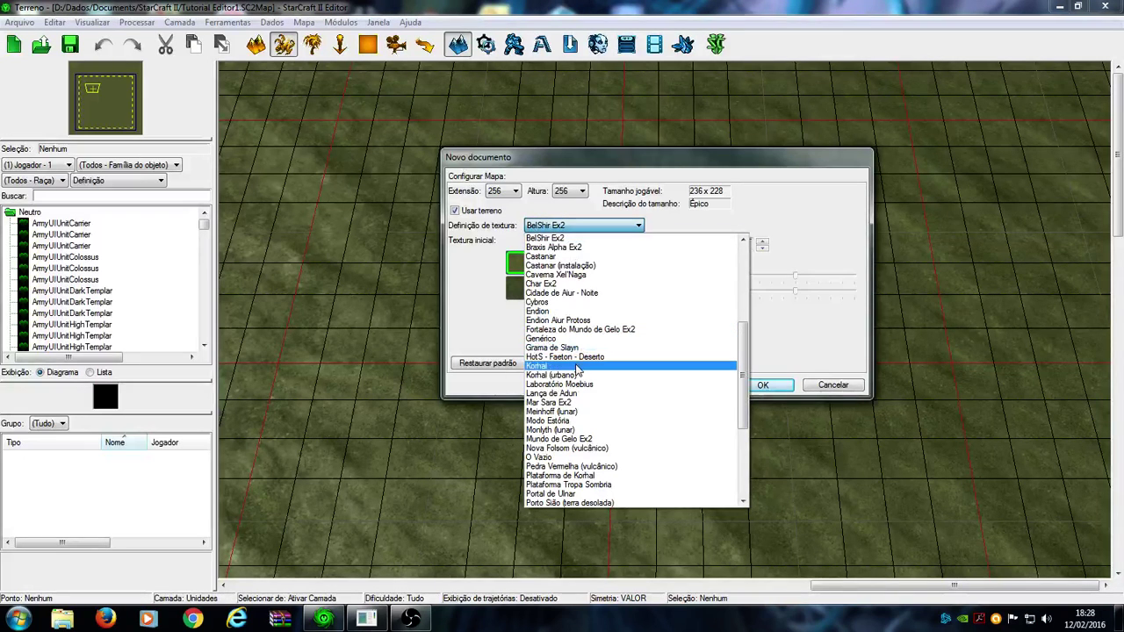
pyautogui.click(570, 365)
# Choose Agria (selva) as the texture set and create the new map.
pyautogui.click(619, 230)
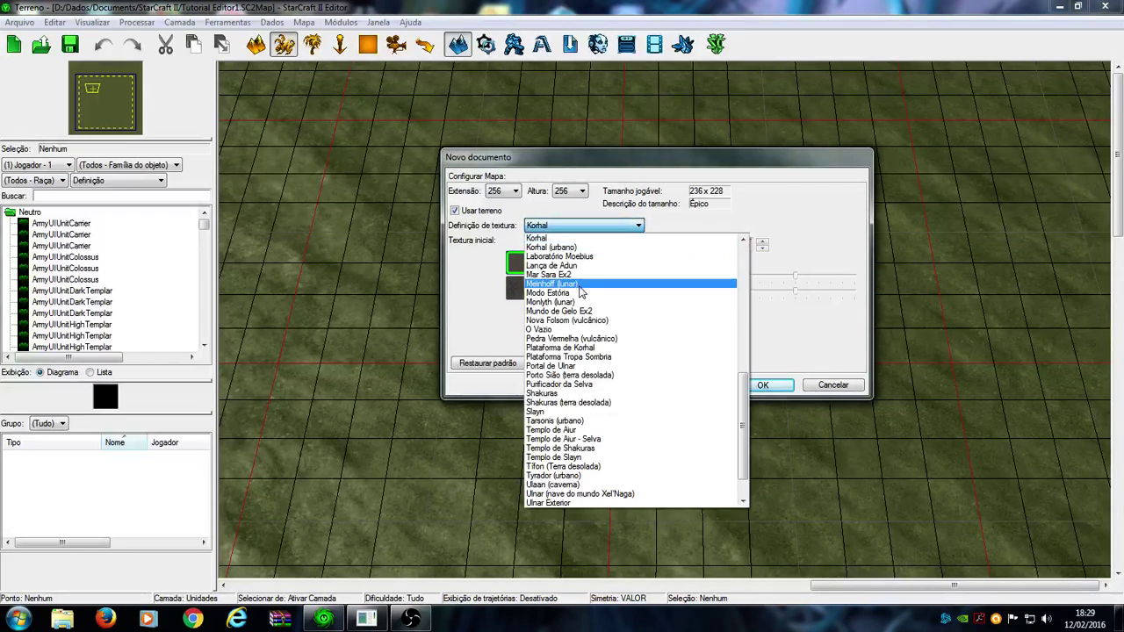
pyautogui.scroll(3, 571, 312)
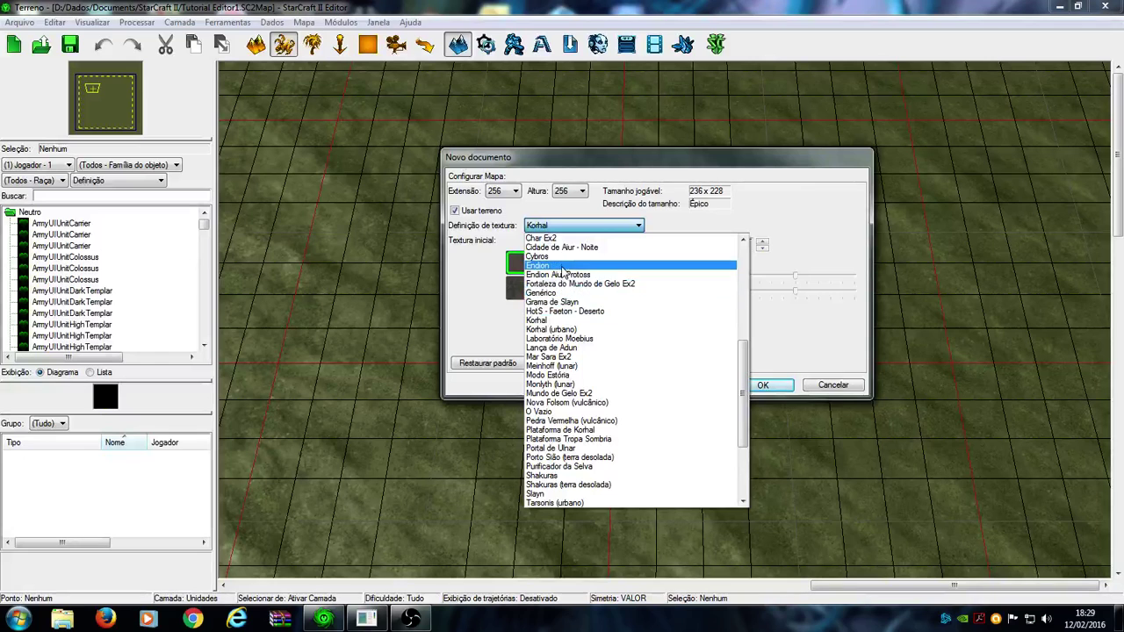
pyautogui.scroll(3, 566, 267)
pyautogui.scroll(1, 567, 267)
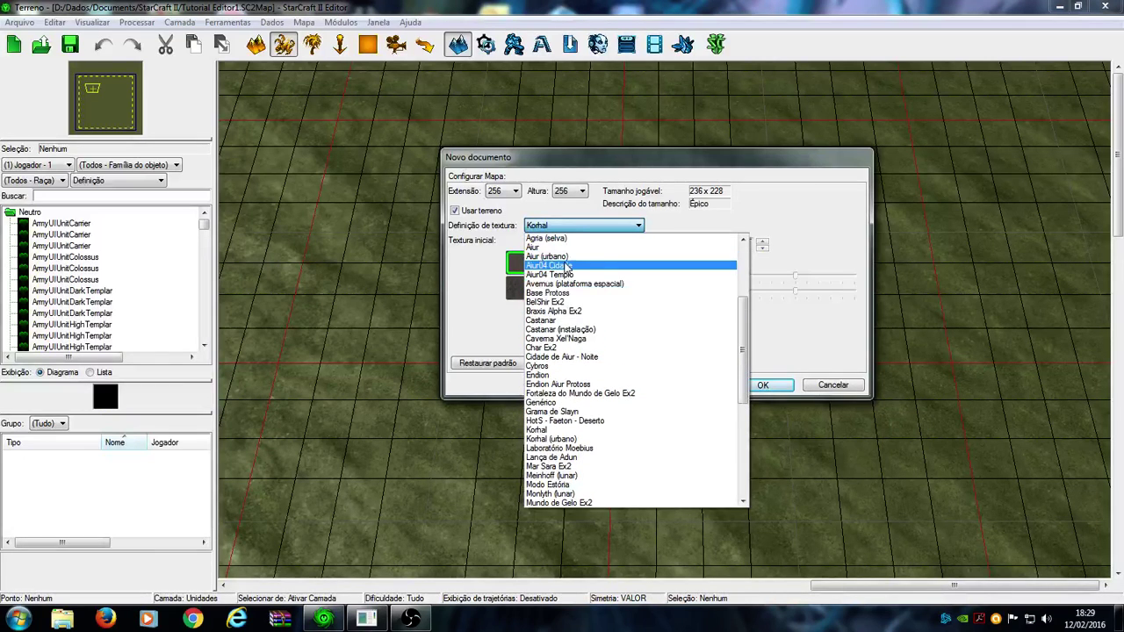
pyautogui.click(546, 238)
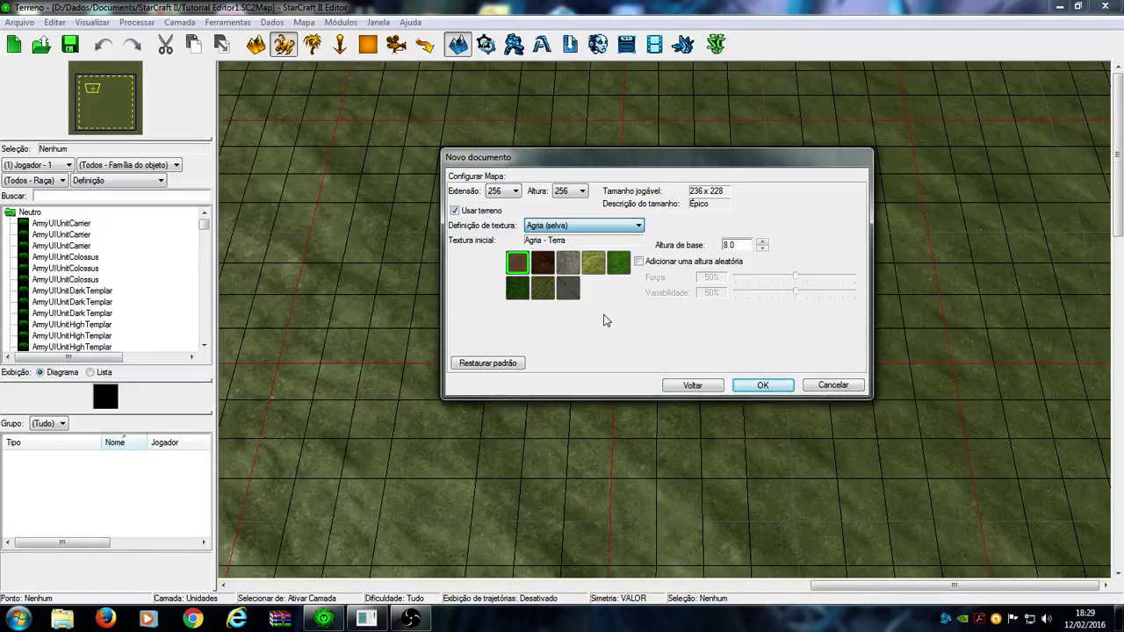
pyautogui.click(760, 385)
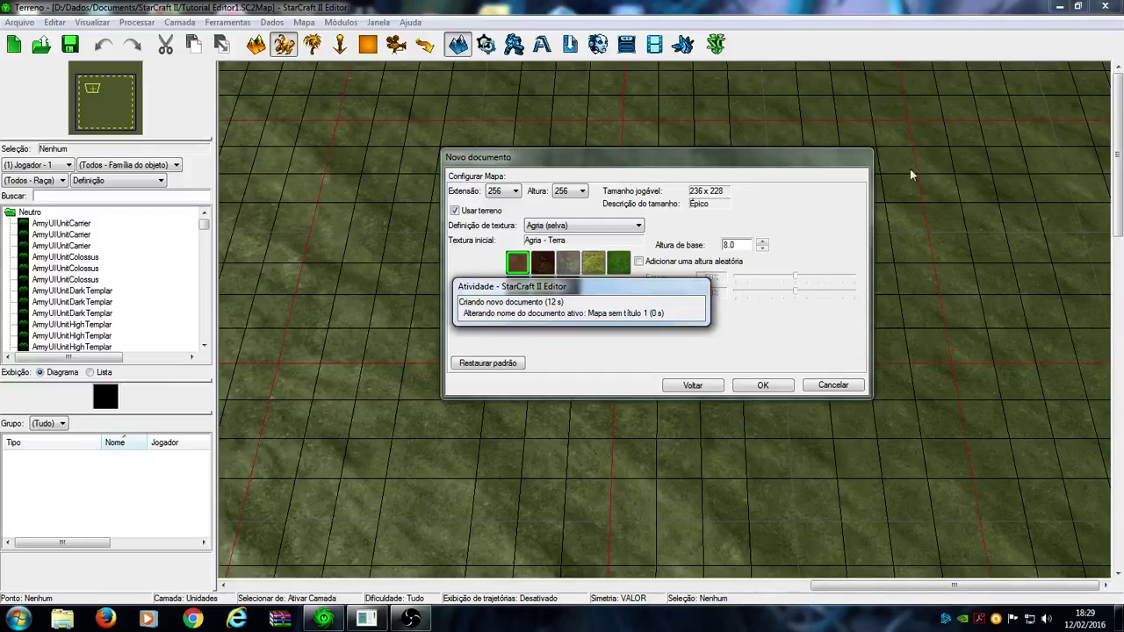
# Browse the placeable objects of type Forma and Herói, and select the hero Artanis.
pyautogui.scroll(-3, 451, 251)
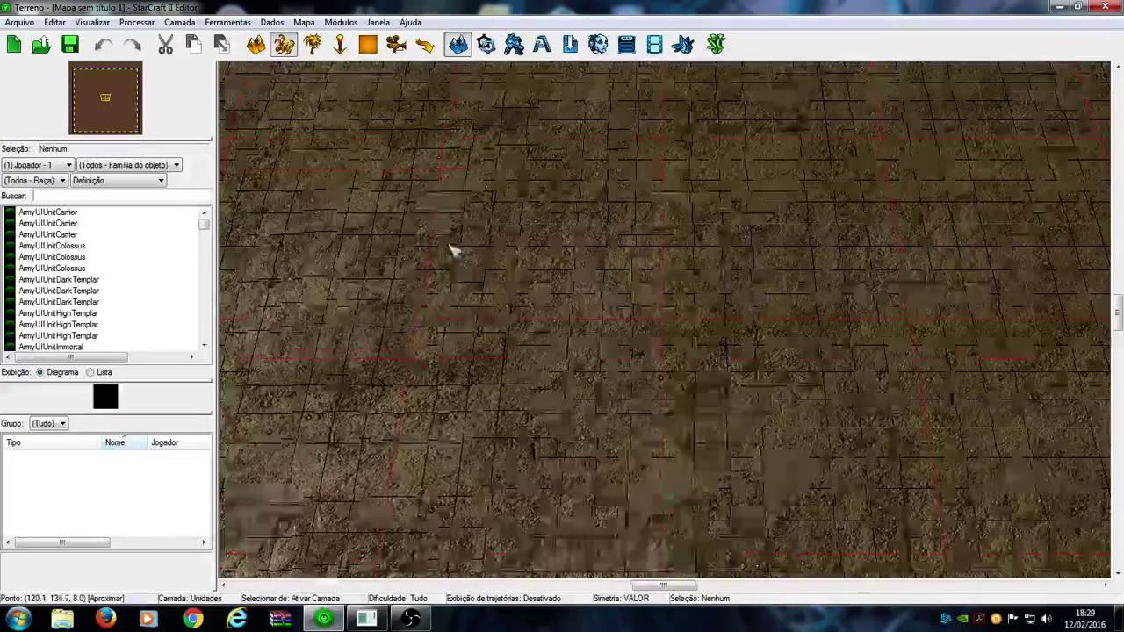
pyautogui.moveTo(136, 111); pyautogui.dragTo(94, 78)
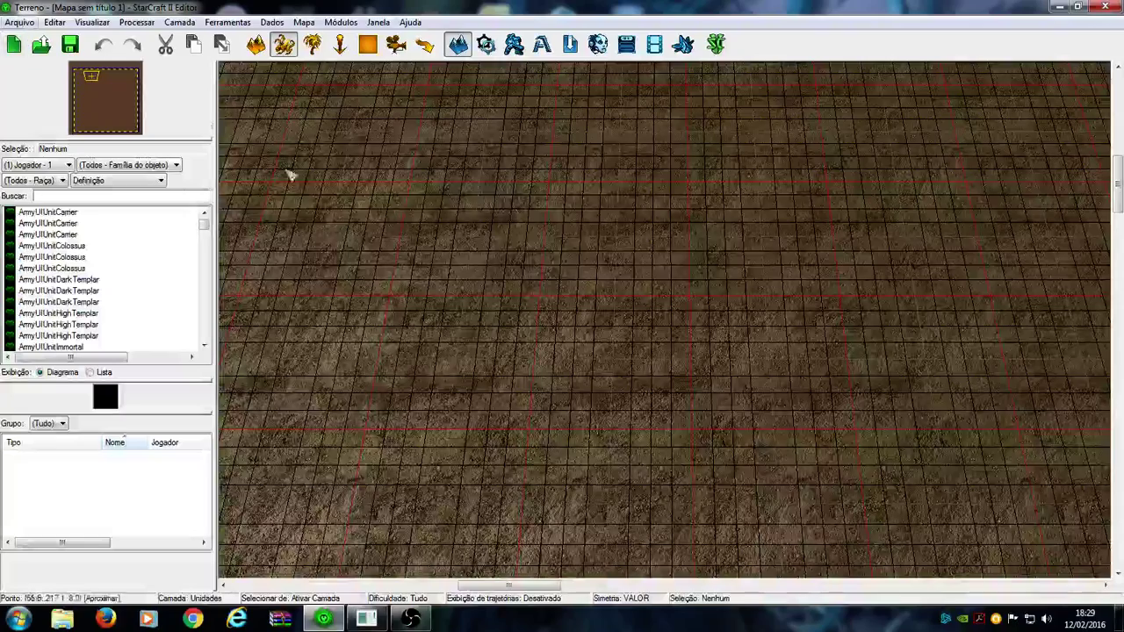
pyautogui.click(157, 181)
pyautogui.click(133, 230)
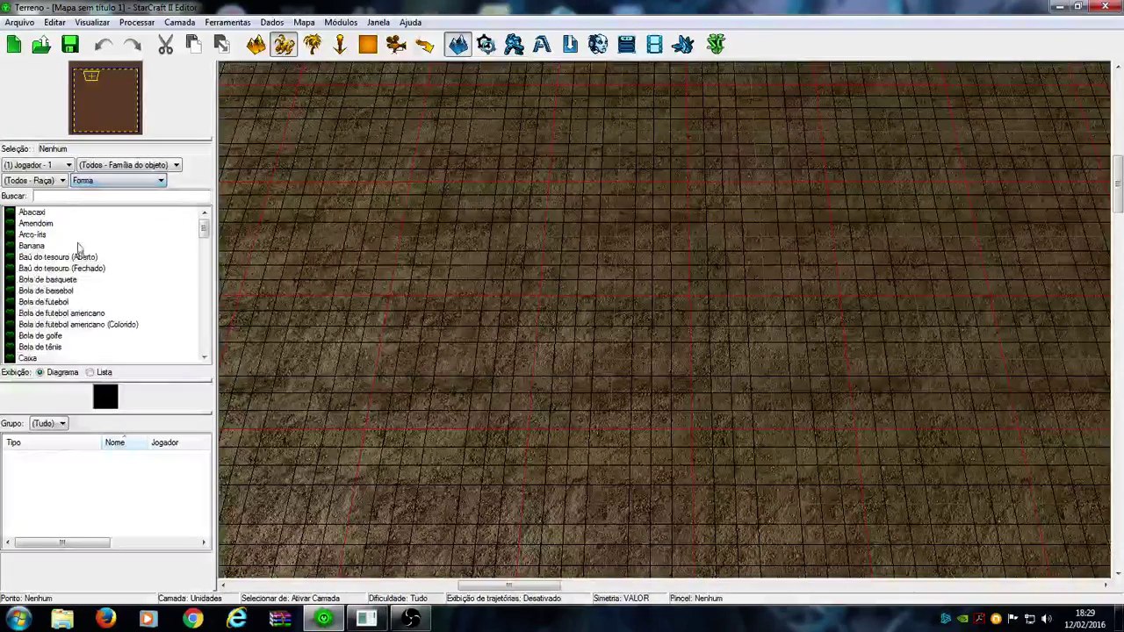
pyautogui.click(113, 180)
pyautogui.click(89, 236)
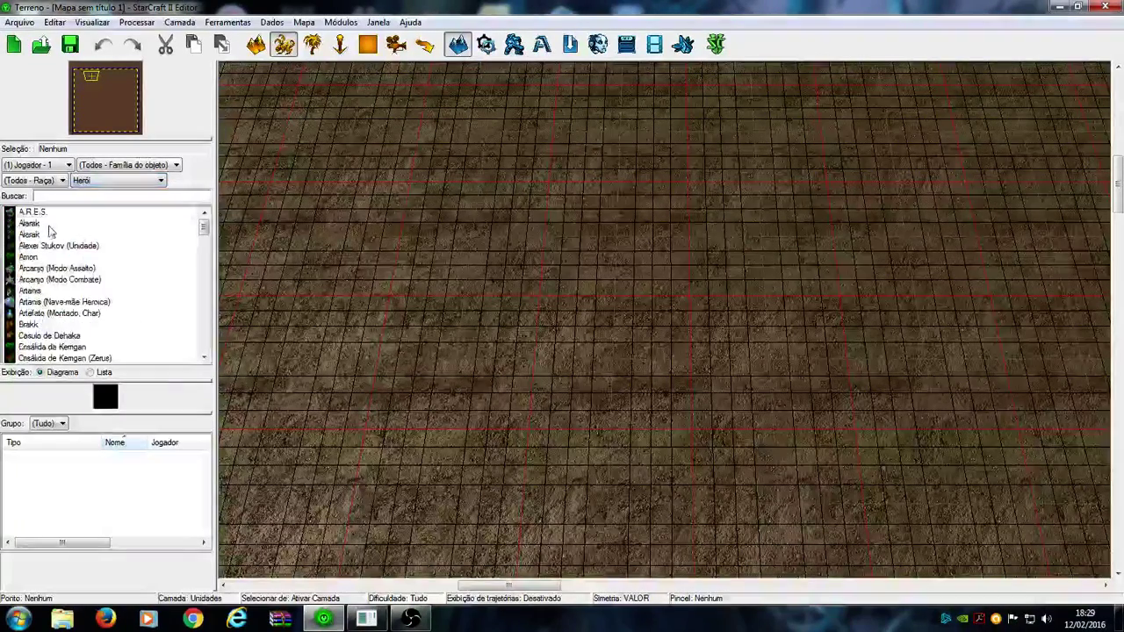
pyautogui.click(51, 293)
# Filter the object list by Unidade and preview Entrada das cavernas xel'naga - NE - Aberta on the terrain without placing it.
pyautogui.click(114, 180)
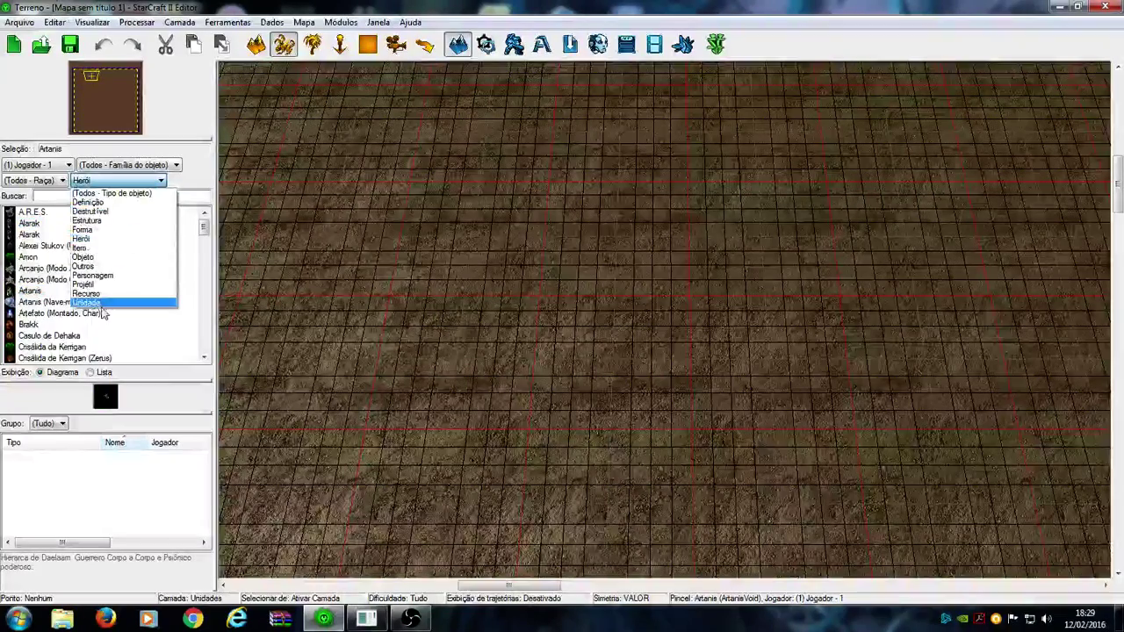
pyautogui.click(106, 294)
pyautogui.press('Down')
pyautogui.press('Down')
pyautogui.press('Down')
pyautogui.press('Down')
pyautogui.press('Down')
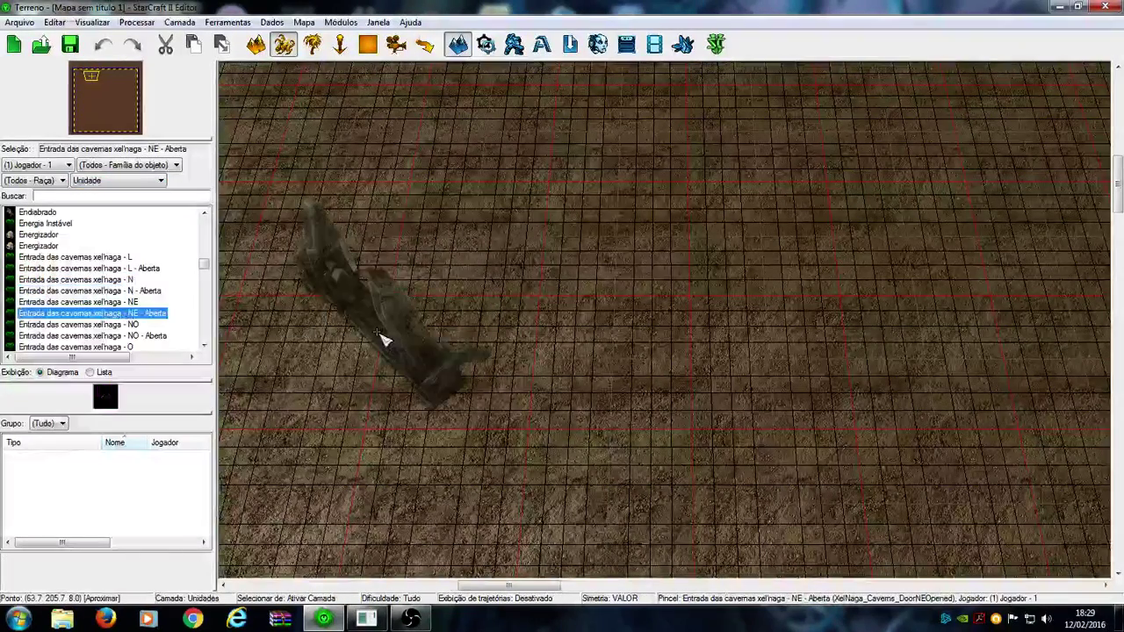
pyautogui.moveTo(575, 268); pyautogui.dragTo(626, 322, button='right')
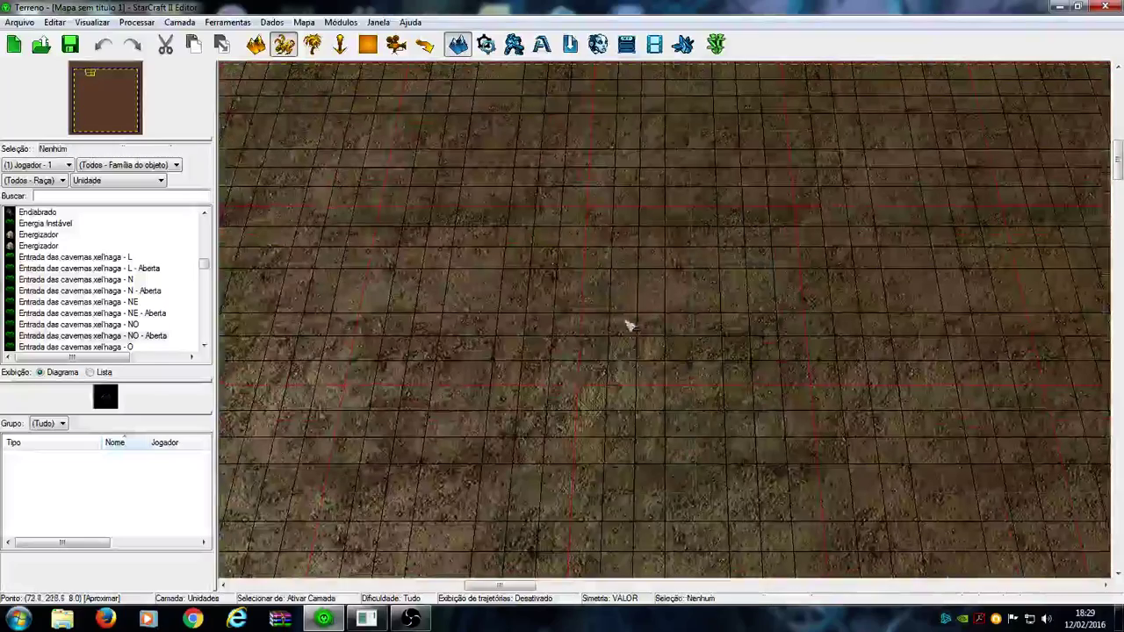
pyautogui.moveTo(583, 247)
pyautogui.mouseDown(button='right')
pyautogui.moveTo(603, 388)
pyautogui.moveTo(587, 344)
pyautogui.moveTo(548, 330)
pyautogui.mouseUp(button='right')
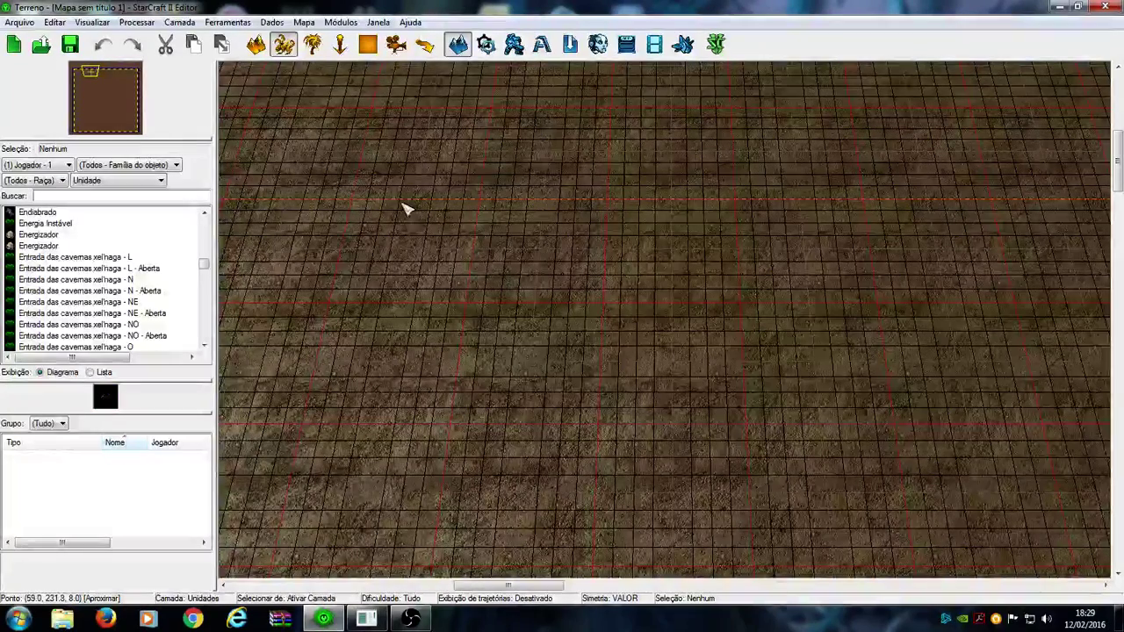
pyautogui.moveTo(586, 301); pyautogui.dragTo(718, 360, button='right')
pyautogui.scroll(3, 863, 326)
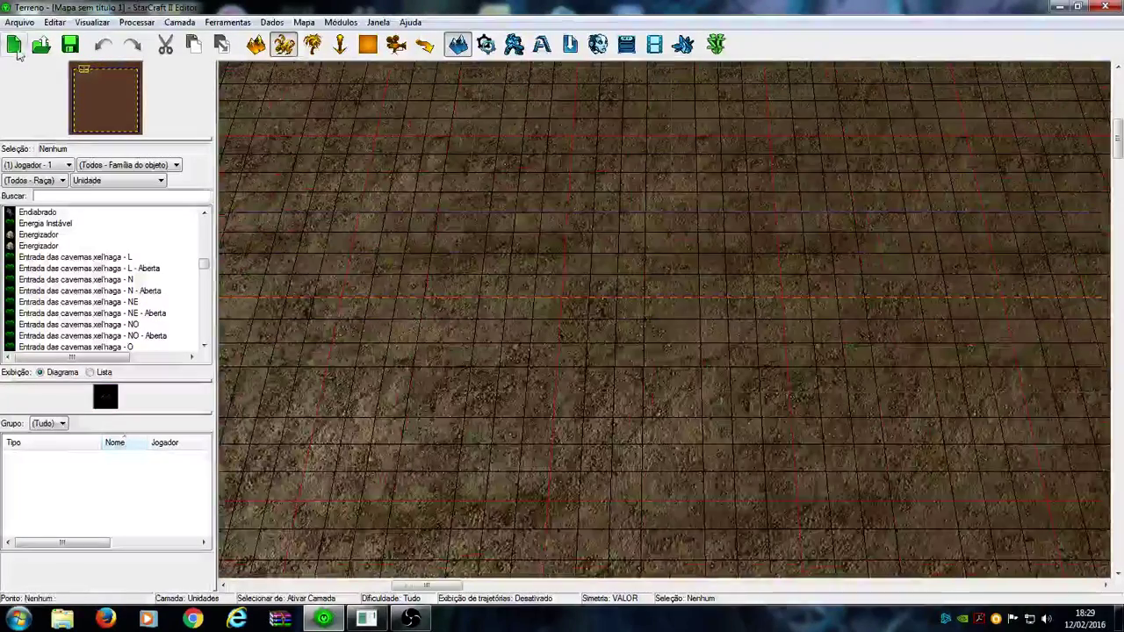
# Check the new map's document dependencies, going through Void (Mod), Void (Campanha) and Estória do Void (Campanha).
pyautogui.click(19, 21)
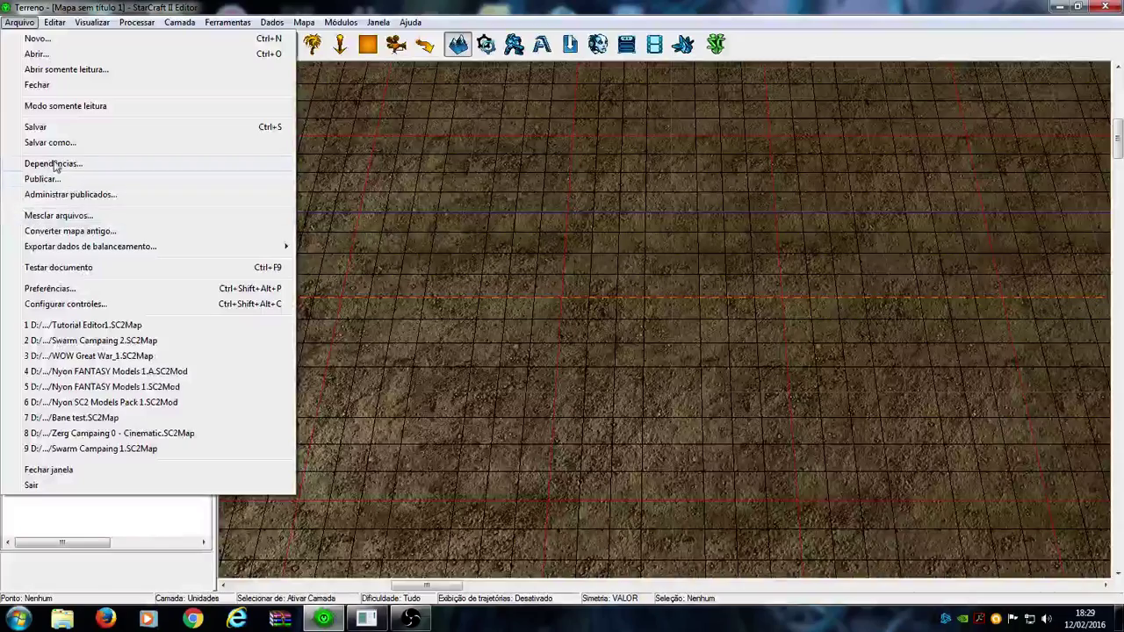
pyautogui.click(55, 164)
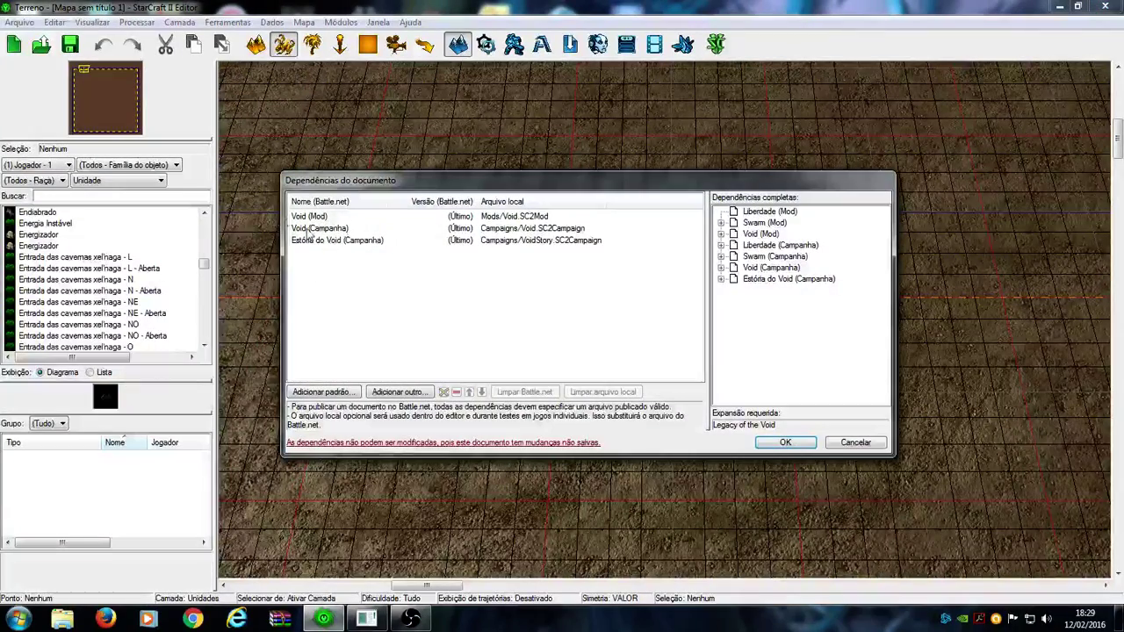
pyautogui.click(309, 220)
pyautogui.click(316, 228)
pyautogui.click(309, 217)
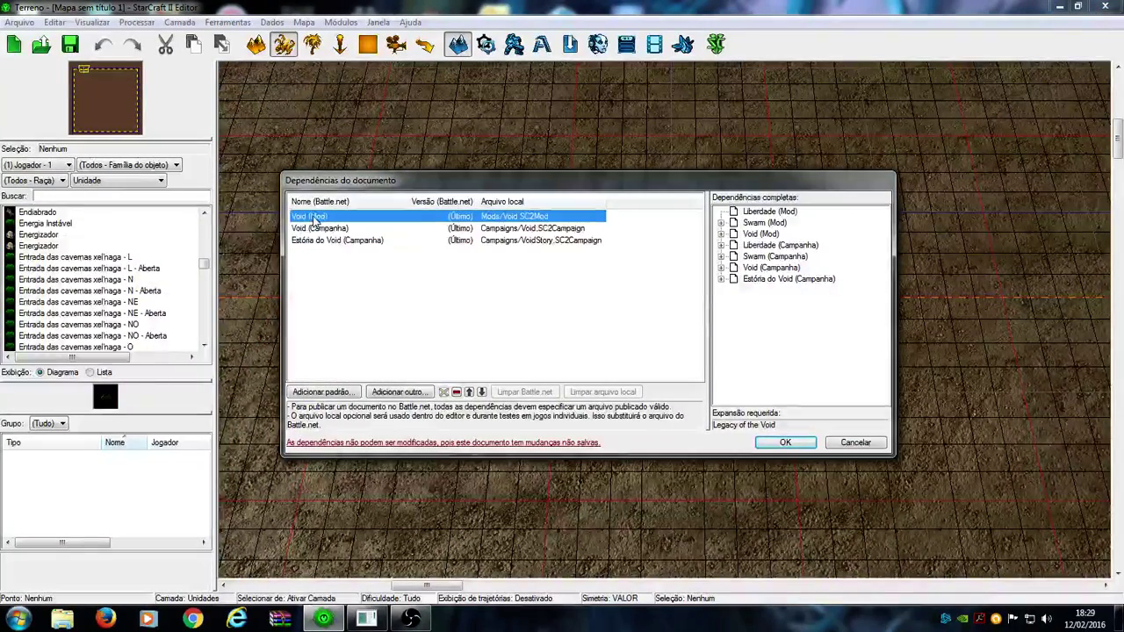
pyautogui.click(322, 229)
pyautogui.click(322, 242)
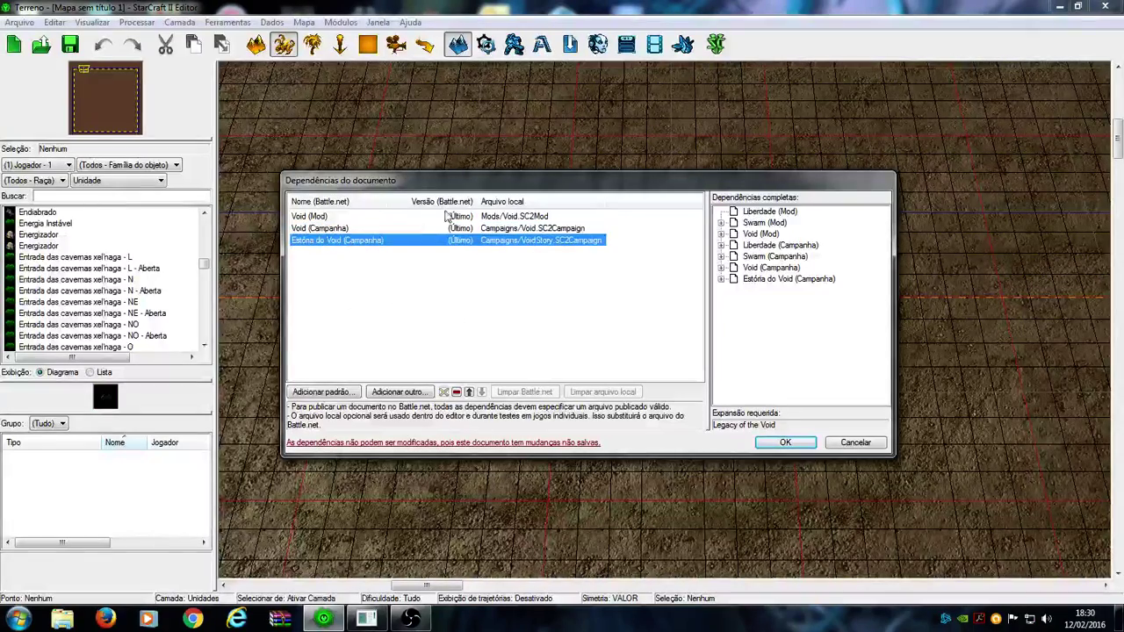
pyautogui.click(786, 442)
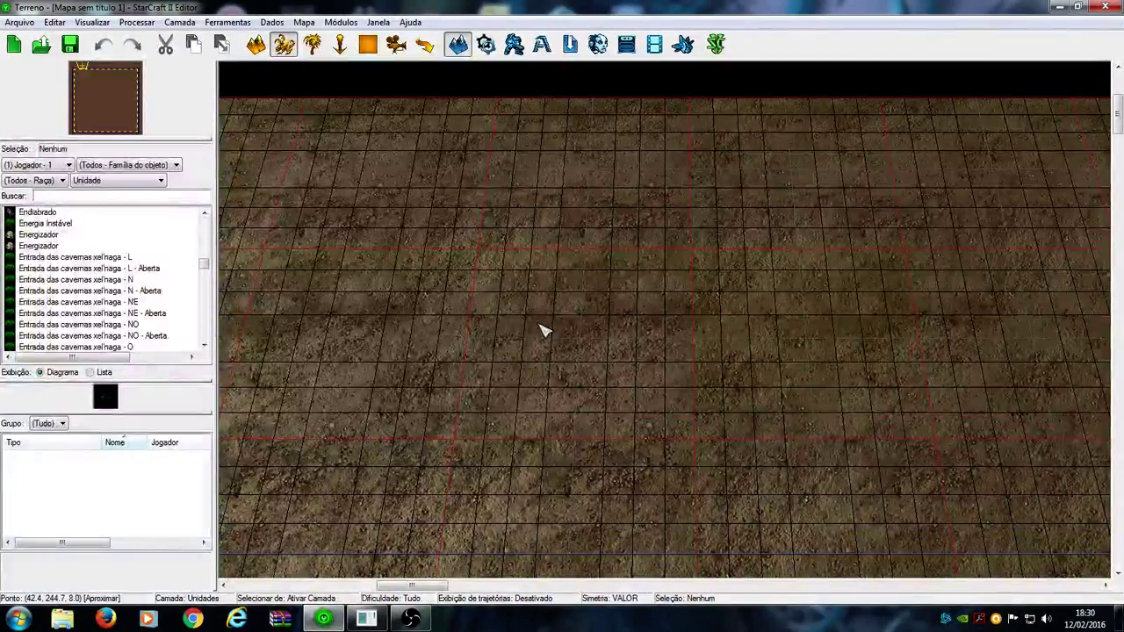
pyautogui.moveTo(733, 425); pyautogui.dragTo(638, 231, button='right')
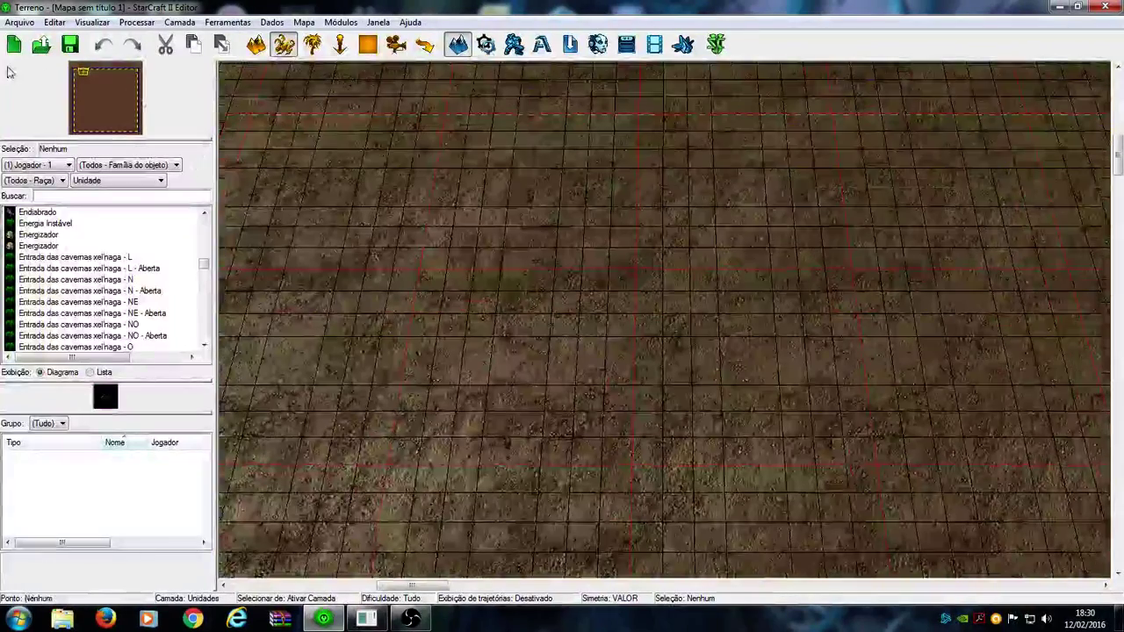
pyautogui.click(19, 22)
pyautogui.click(37, 39)
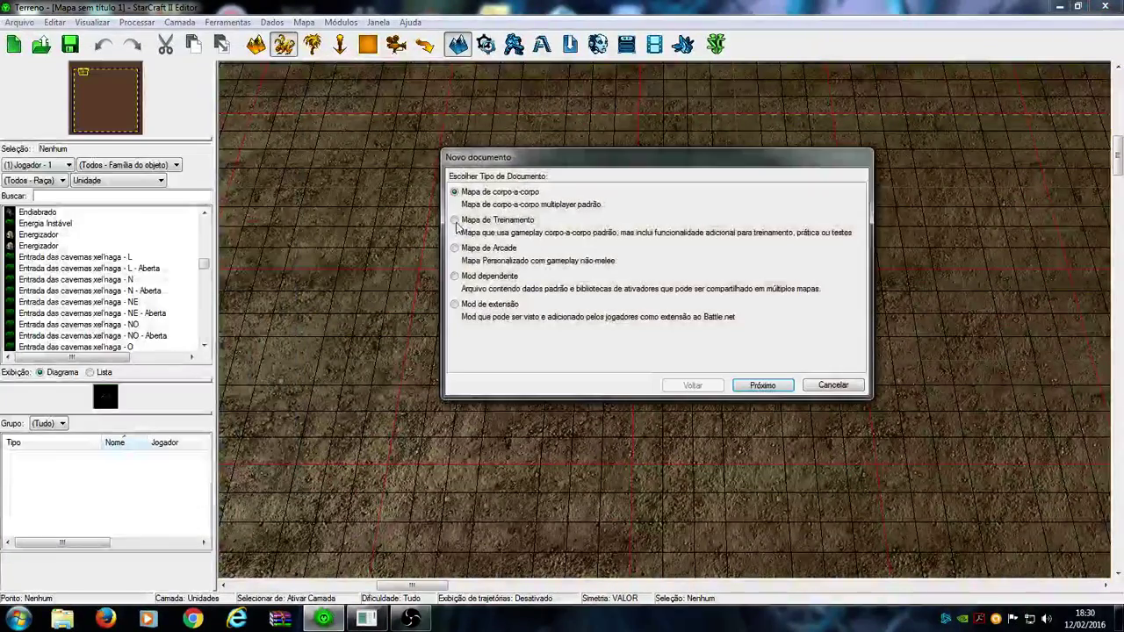
pyautogui.click(465, 249)
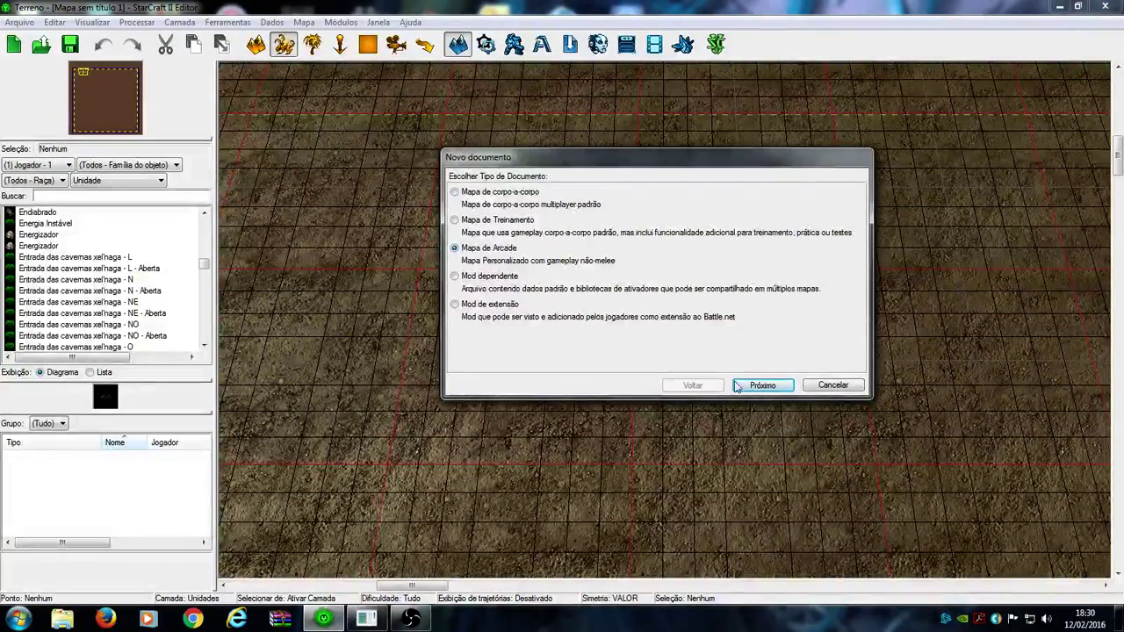
pyautogui.click(762, 385)
pyautogui.click(833, 385)
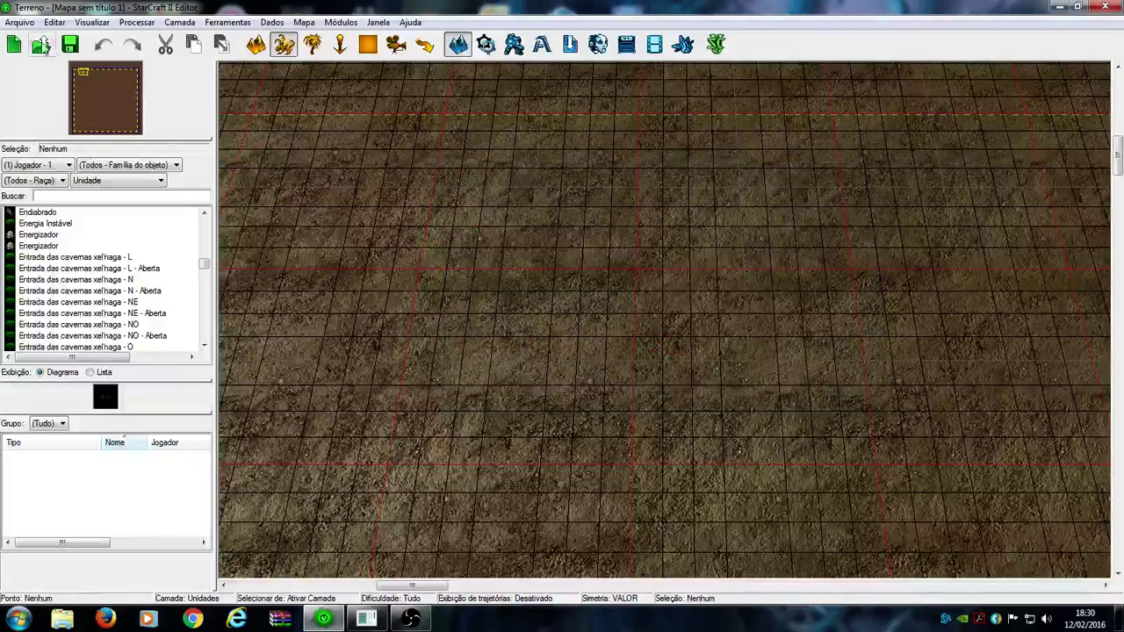
# Reopen the document dependencies and review each of the three Void entries with its local file.
pyautogui.click(19, 21)
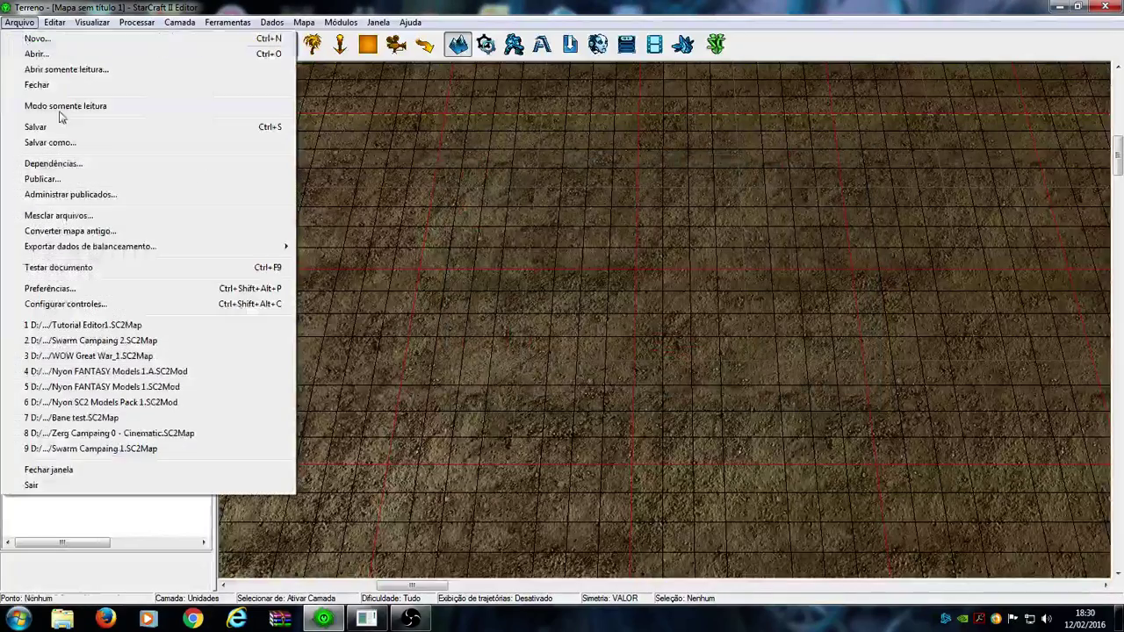
pyautogui.click(54, 163)
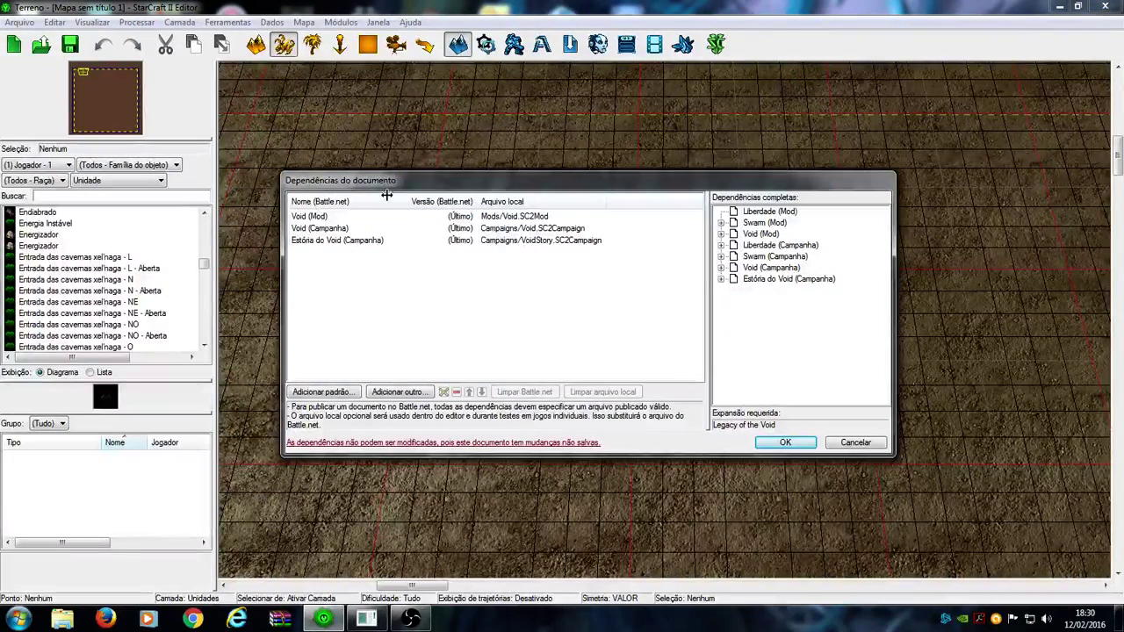
pyautogui.click(396, 230)
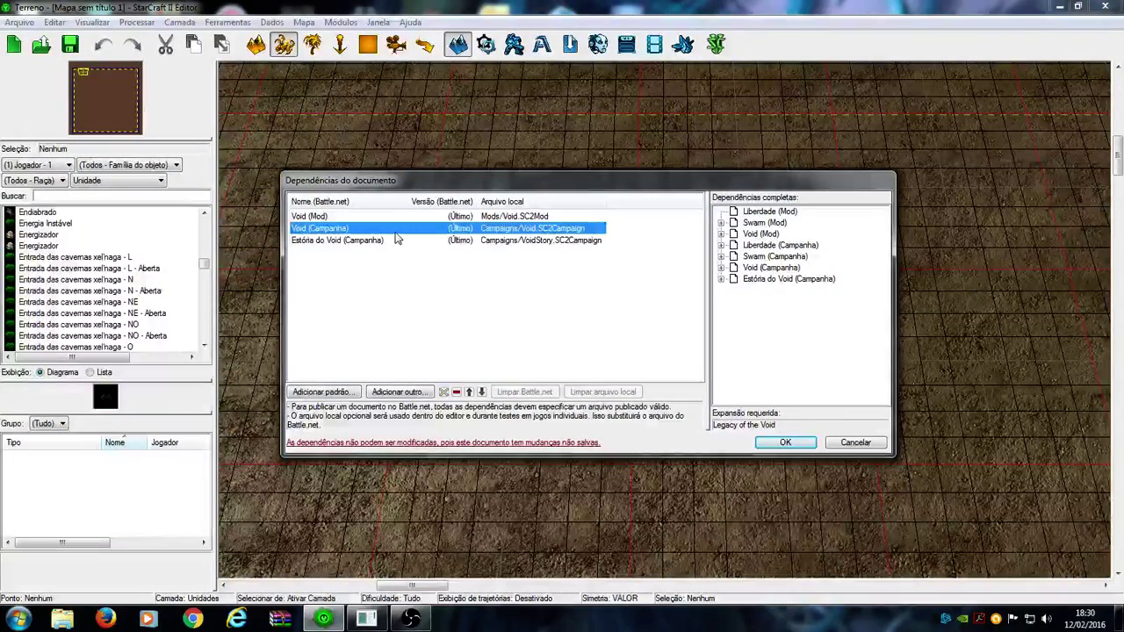
pyautogui.click(472, 242)
pyautogui.click(474, 229)
pyautogui.click(477, 218)
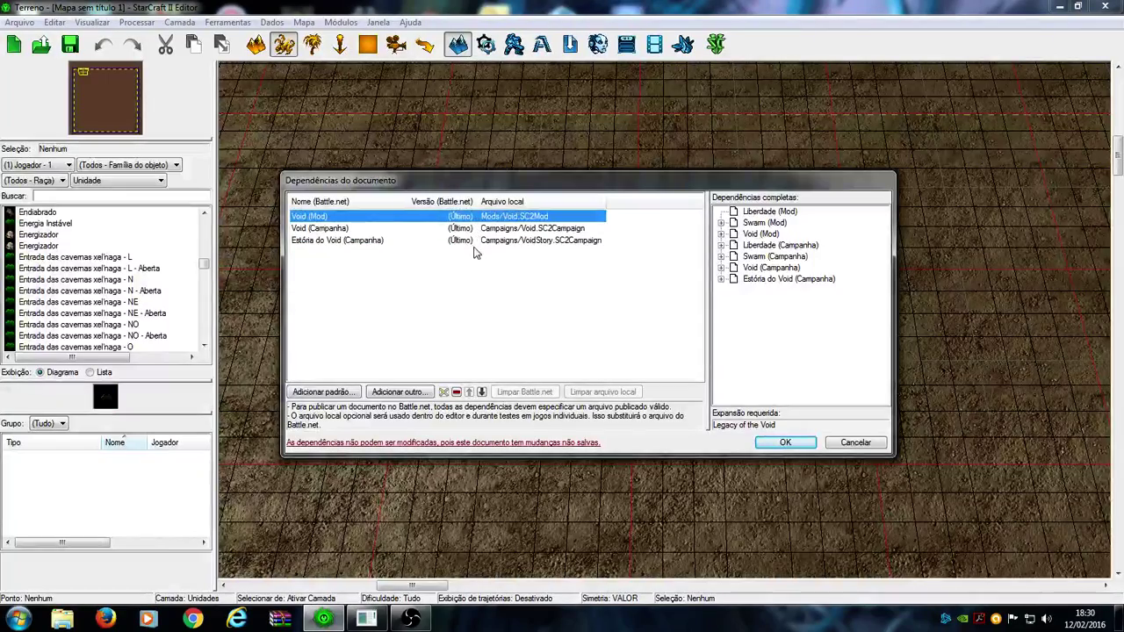
pyautogui.click(493, 242)
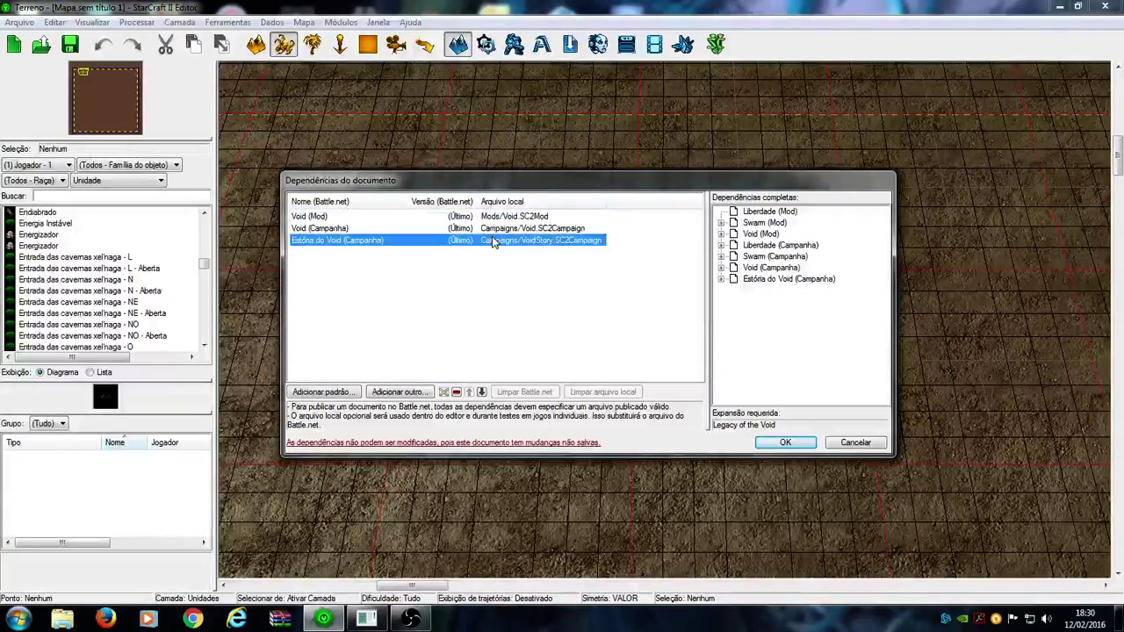
# Try removing Estória do Void (Campanha) and Void (Campanha) from the map's dependencies, and discard the changes.
pyautogui.click(456, 393)
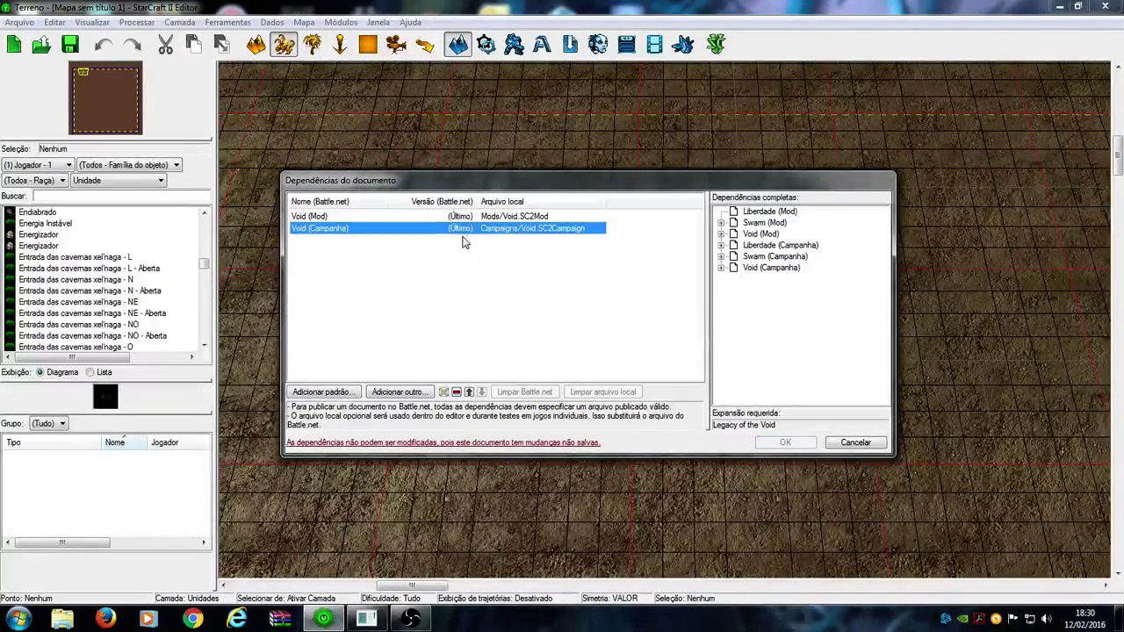
pyautogui.click(456, 392)
pyautogui.click(499, 218)
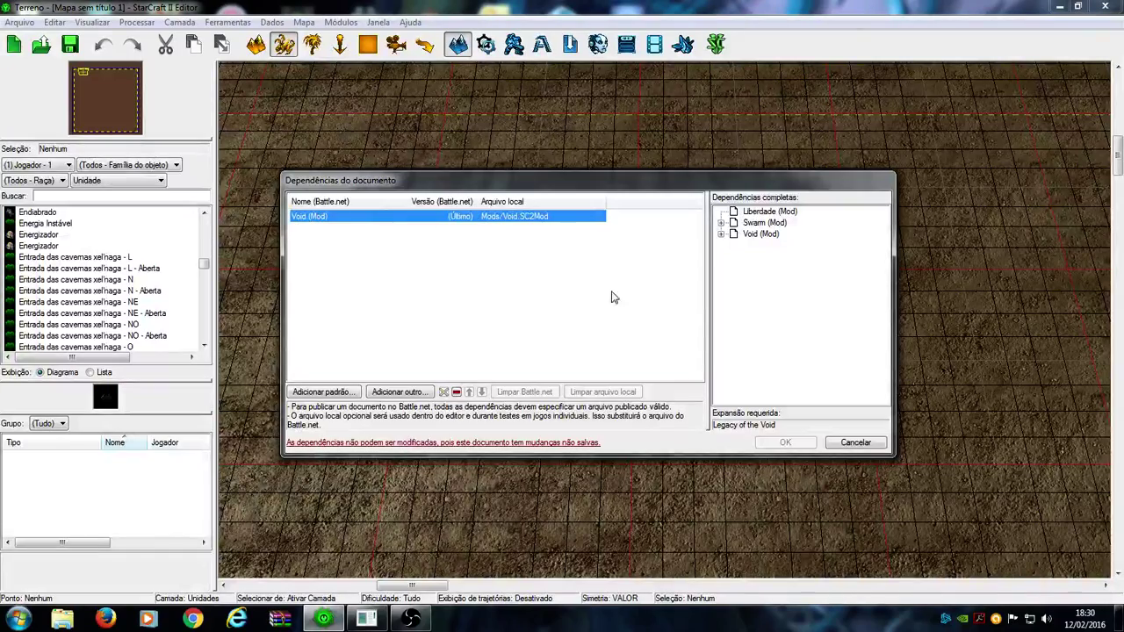
pyautogui.click(854, 442)
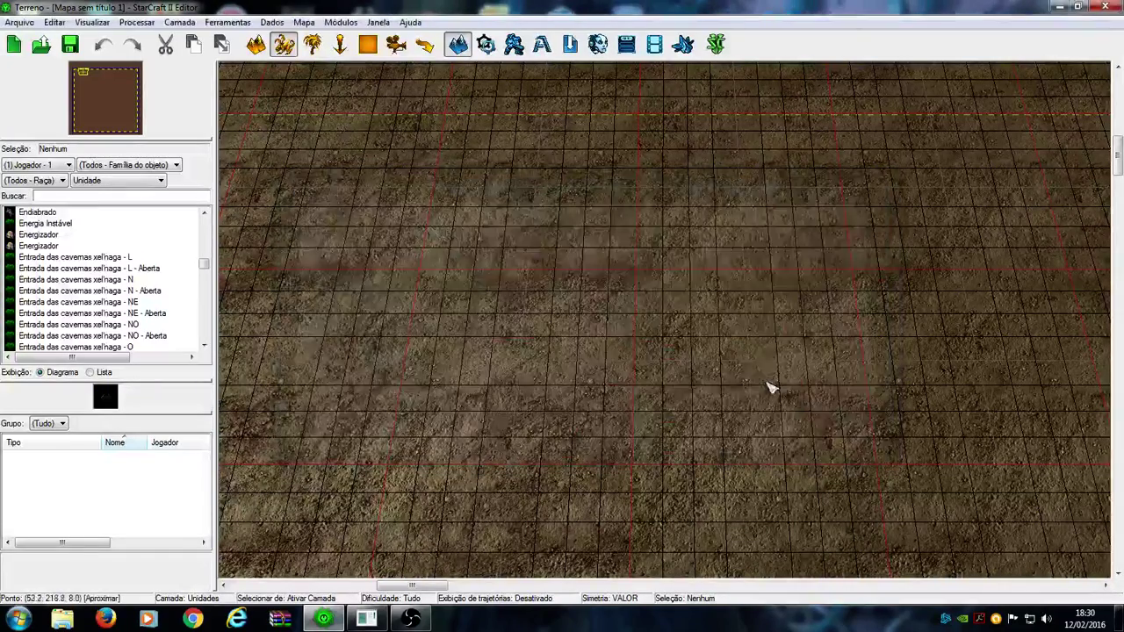